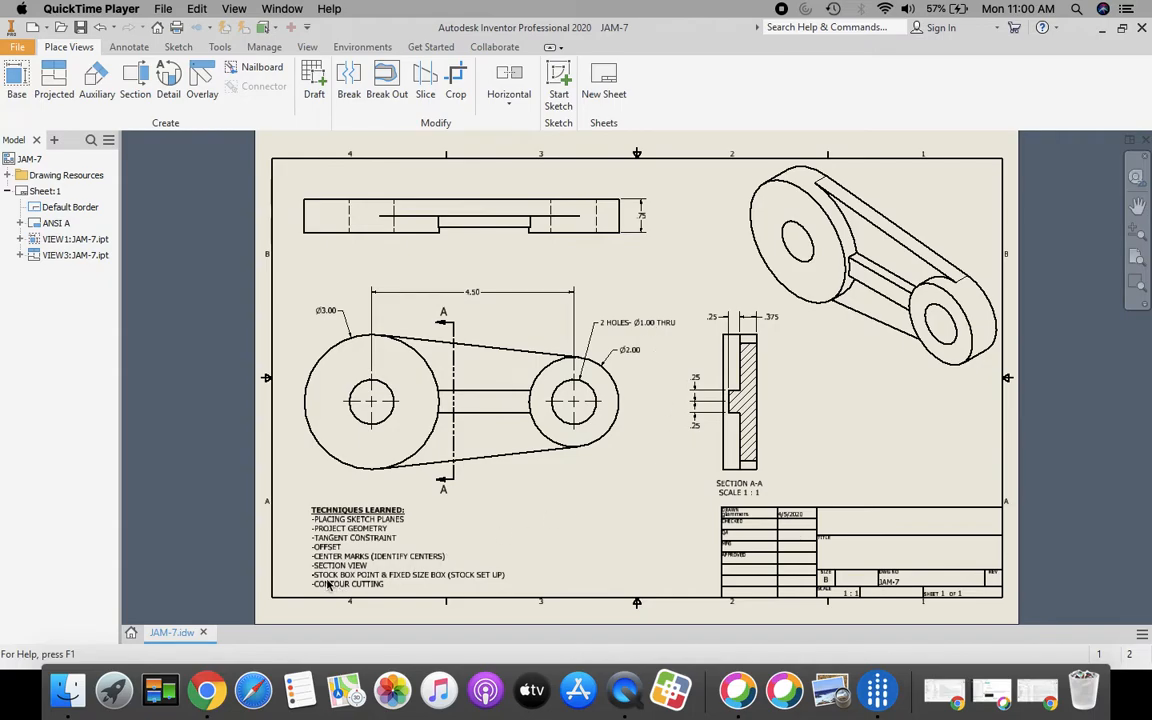
Step: Create a new Standard.ipt part (Part2) and open Sketch1 on its XY plane
scroll(308, 610, "down", 5)
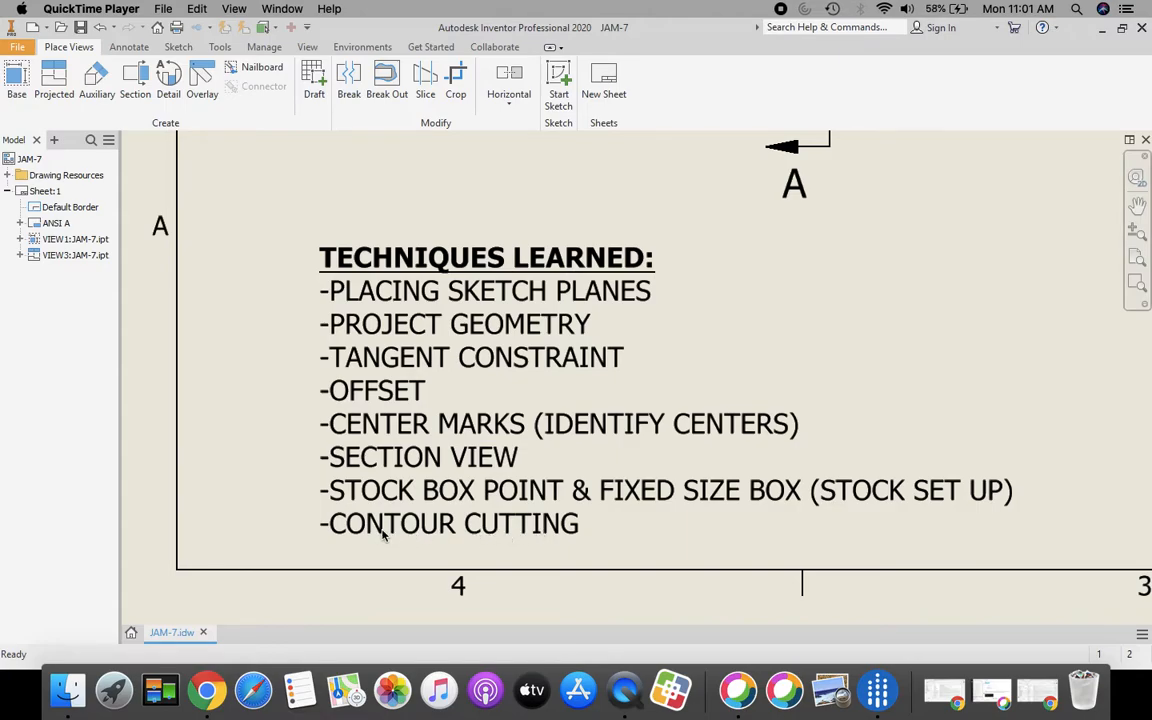
left_click(1136, 259)
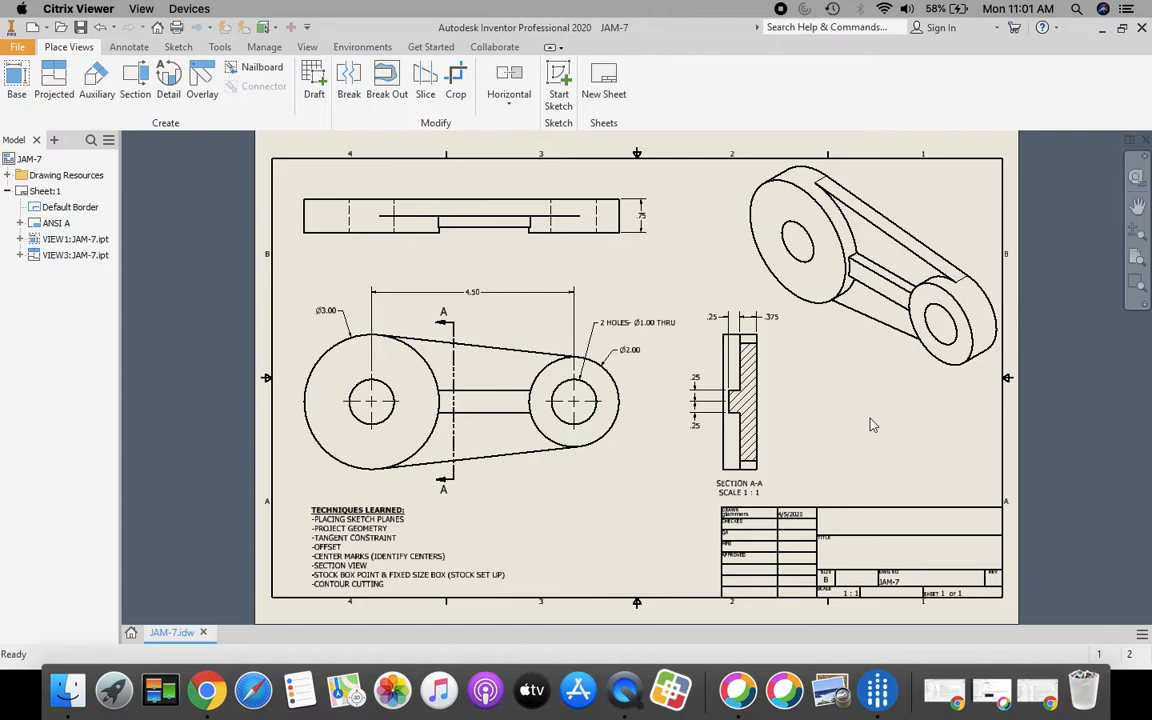
left_click(131, 632)
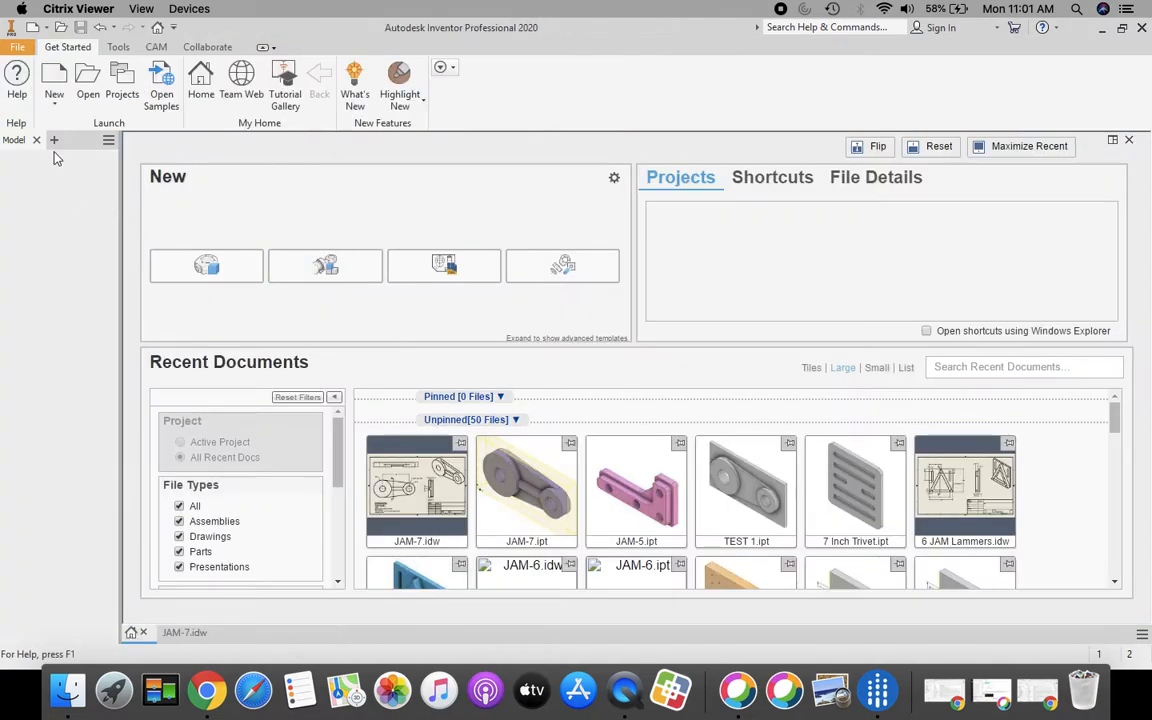
left_click(55, 82)
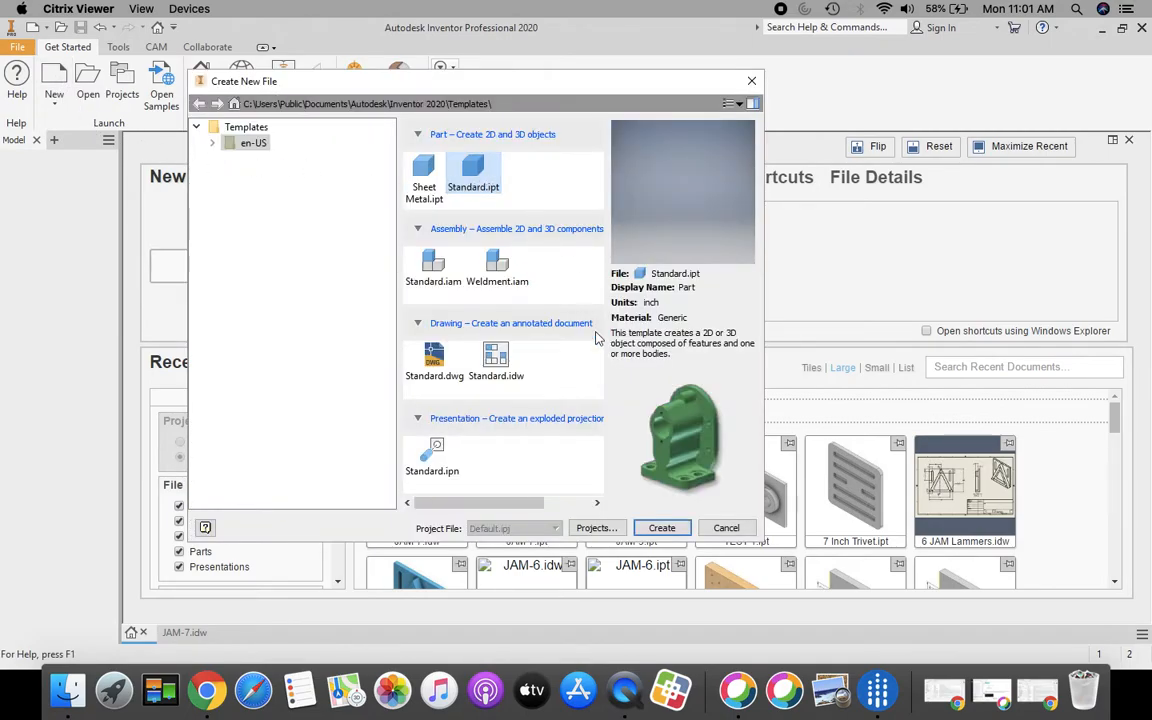
left_click(663, 530)
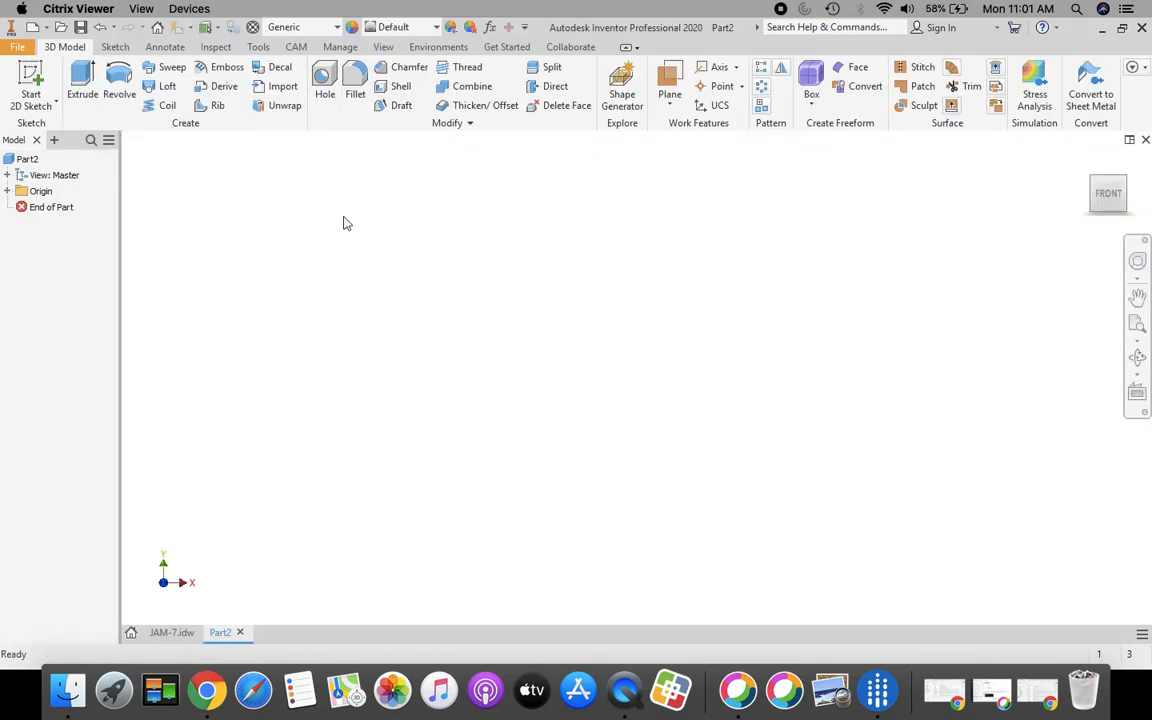
left_click(31, 85)
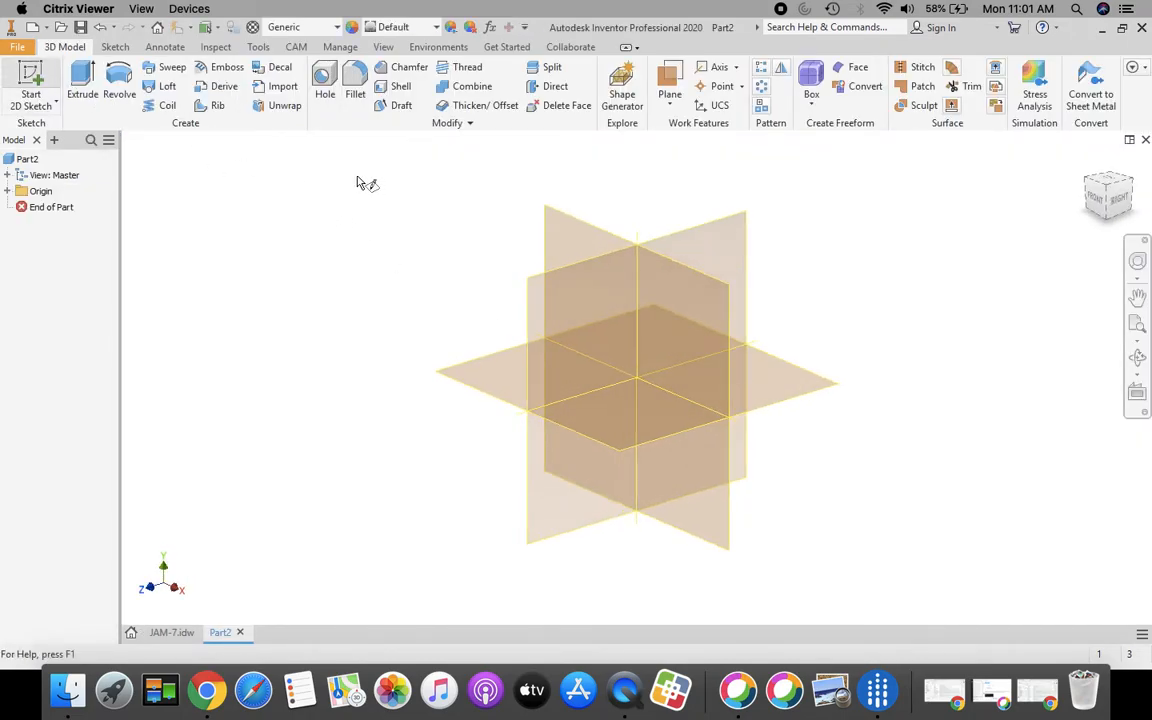
left_click(560, 246)
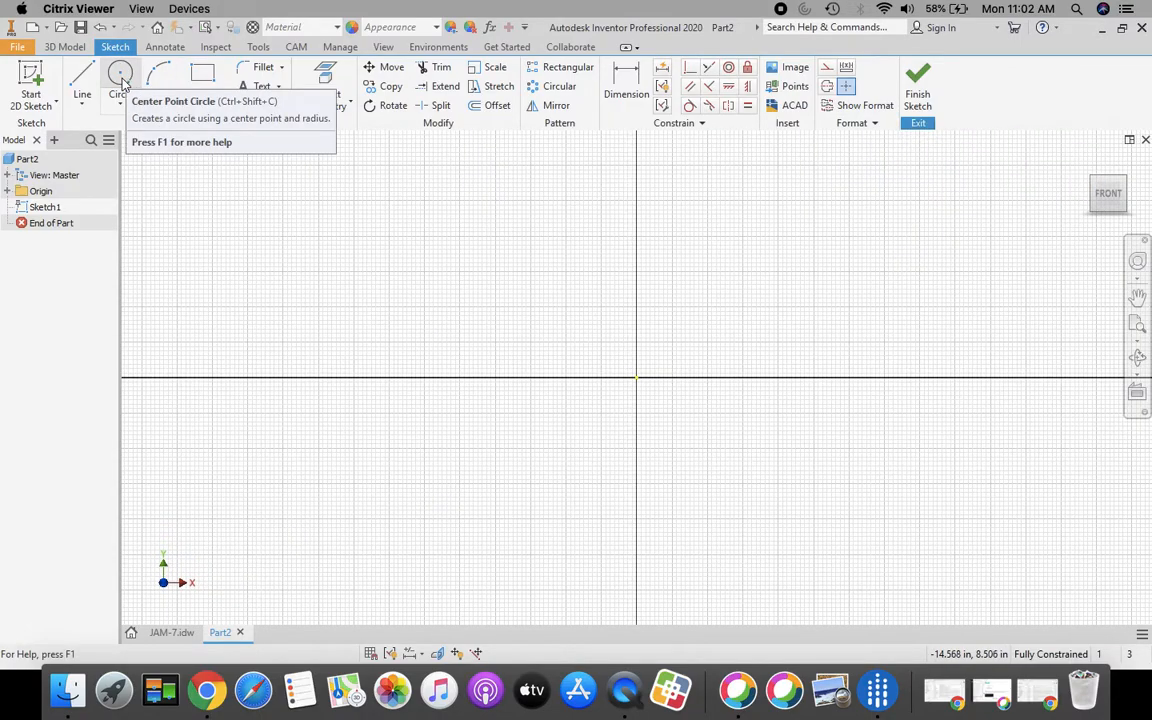
Step: Draw a 3.000 diameter circle at the origin and a 2.000 circle to its right
left_click(160, 634)
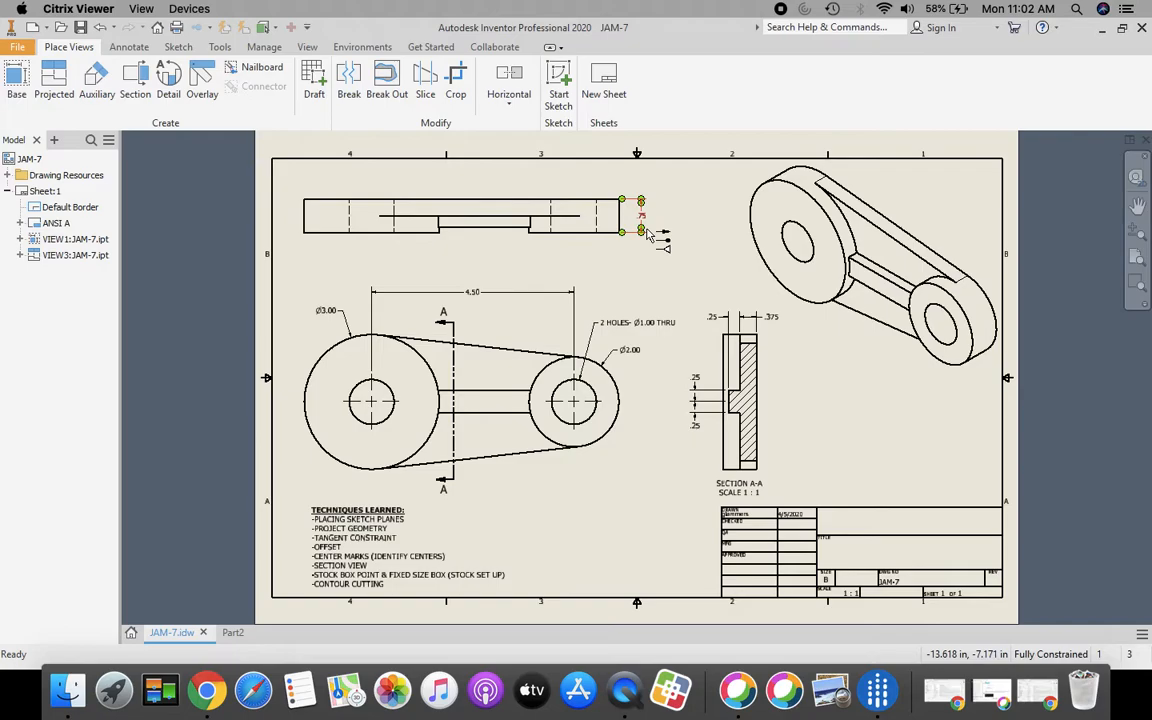
left_click(232, 632)
left_click(120, 80)
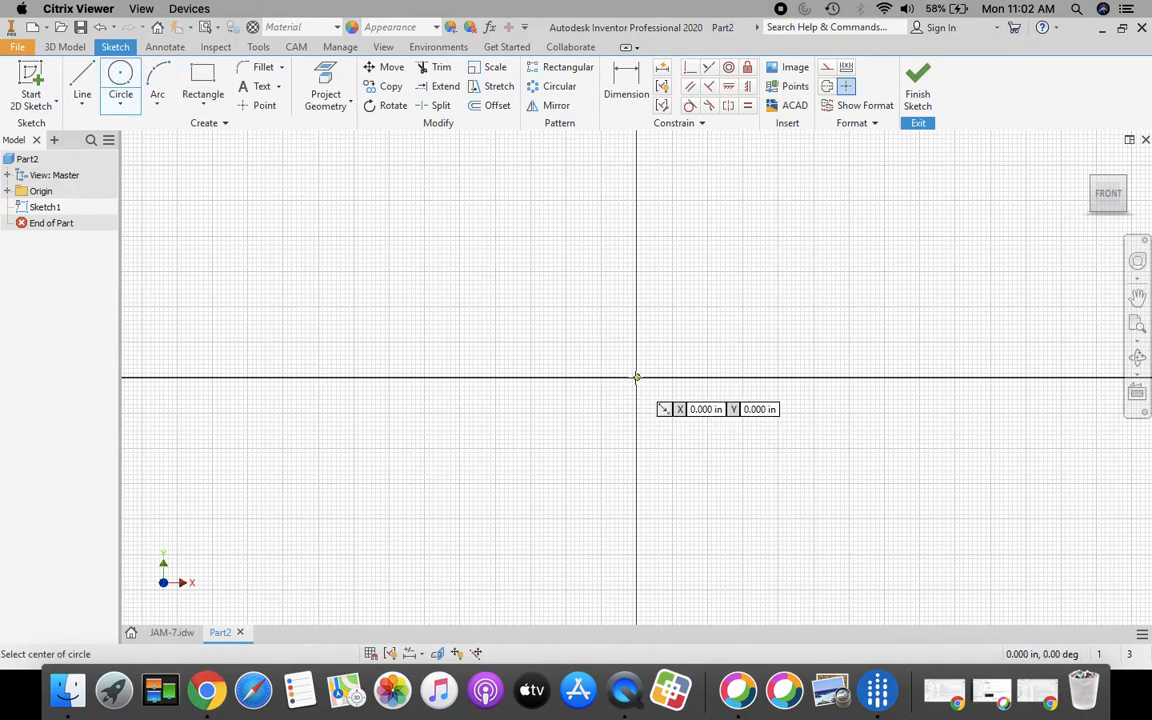
left_click(636, 377)
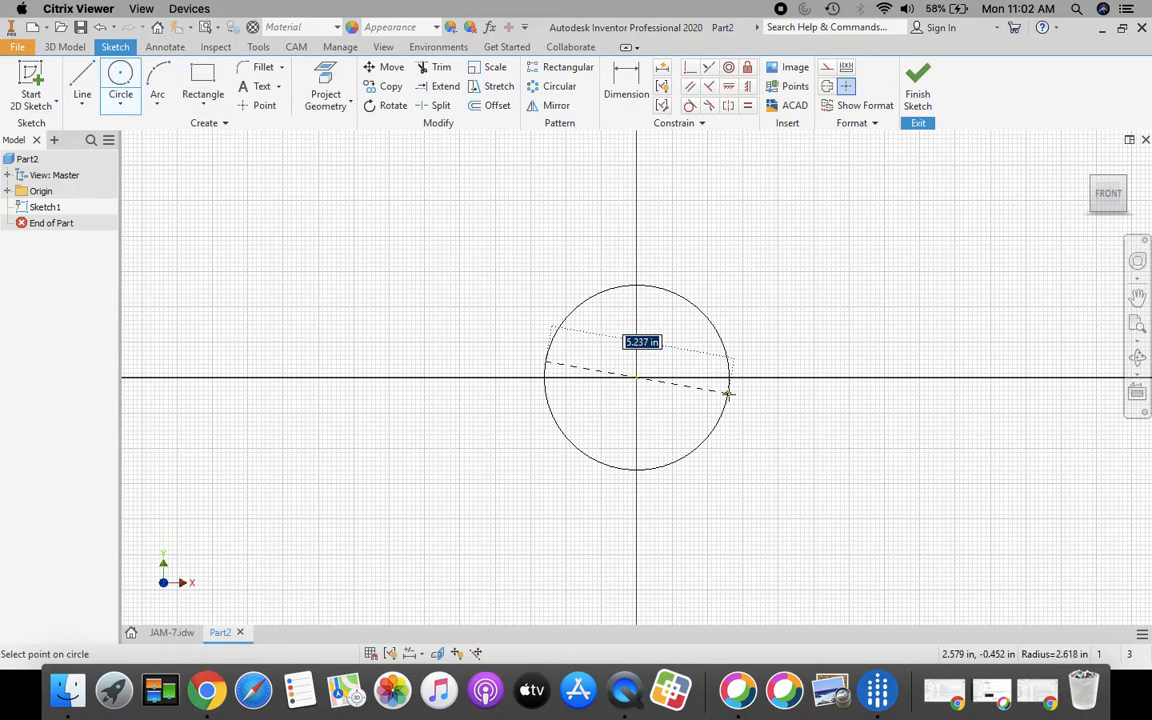
type("3")
key("Return")
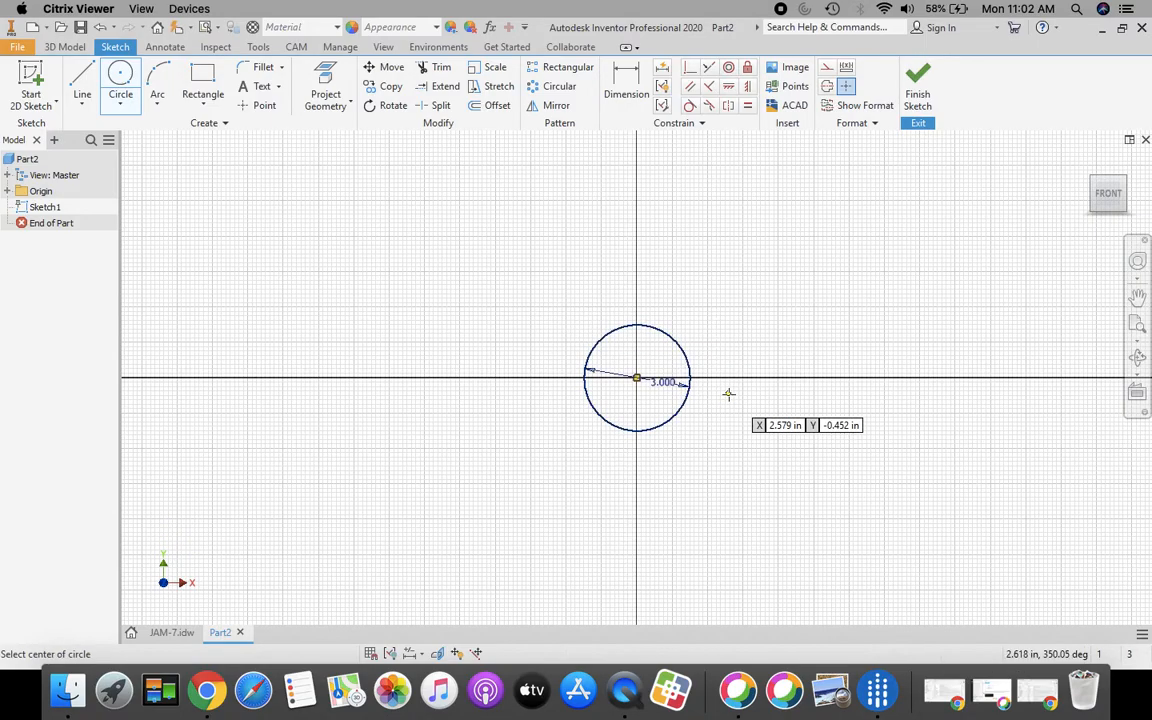
left_click(868, 358)
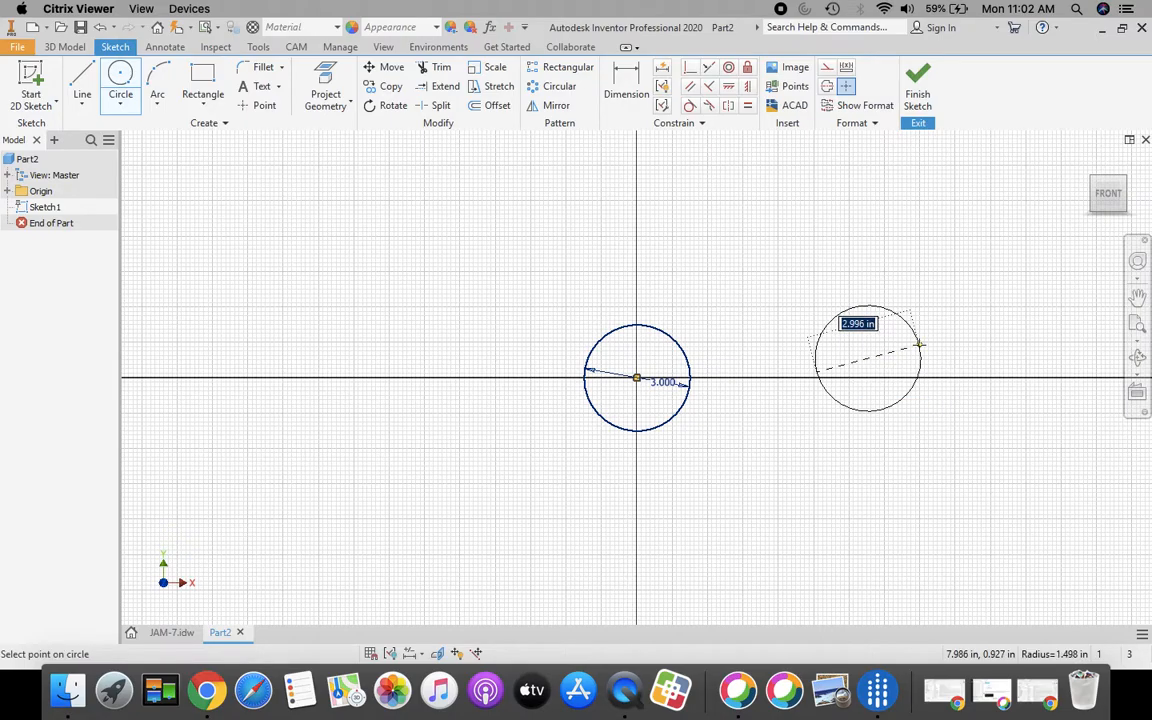
type("2")
key("Return")
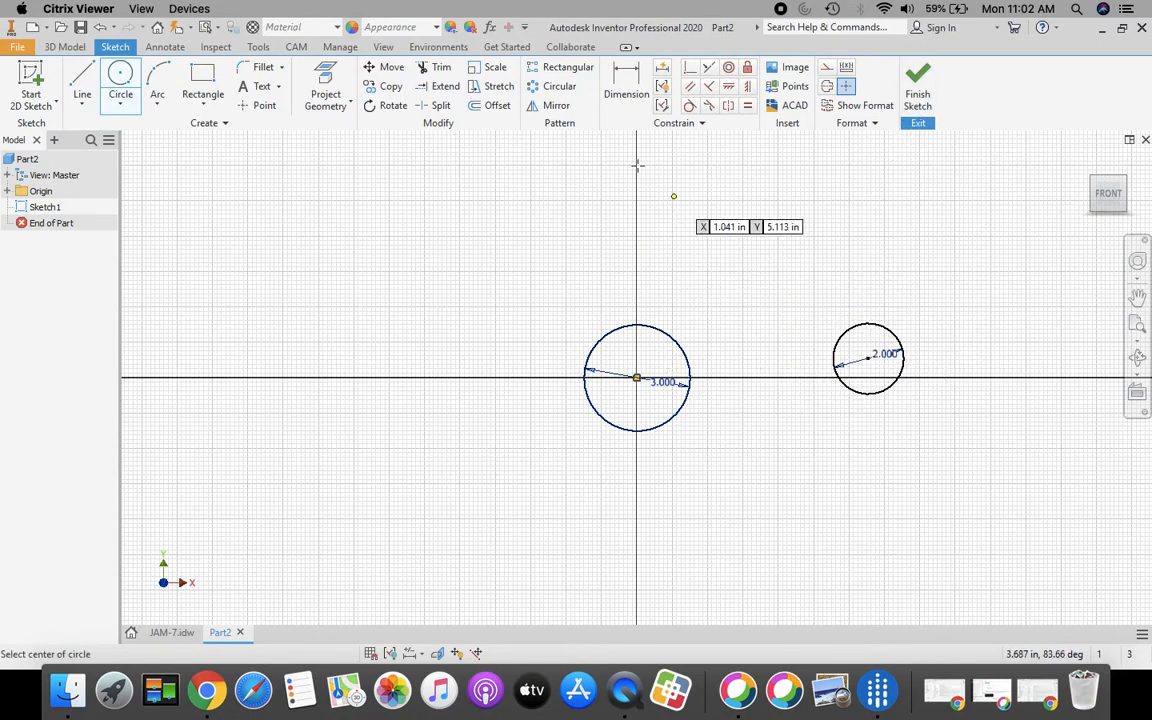
Step: Dimension the distance between the two circle centres as 4.500
left_click(628, 92)
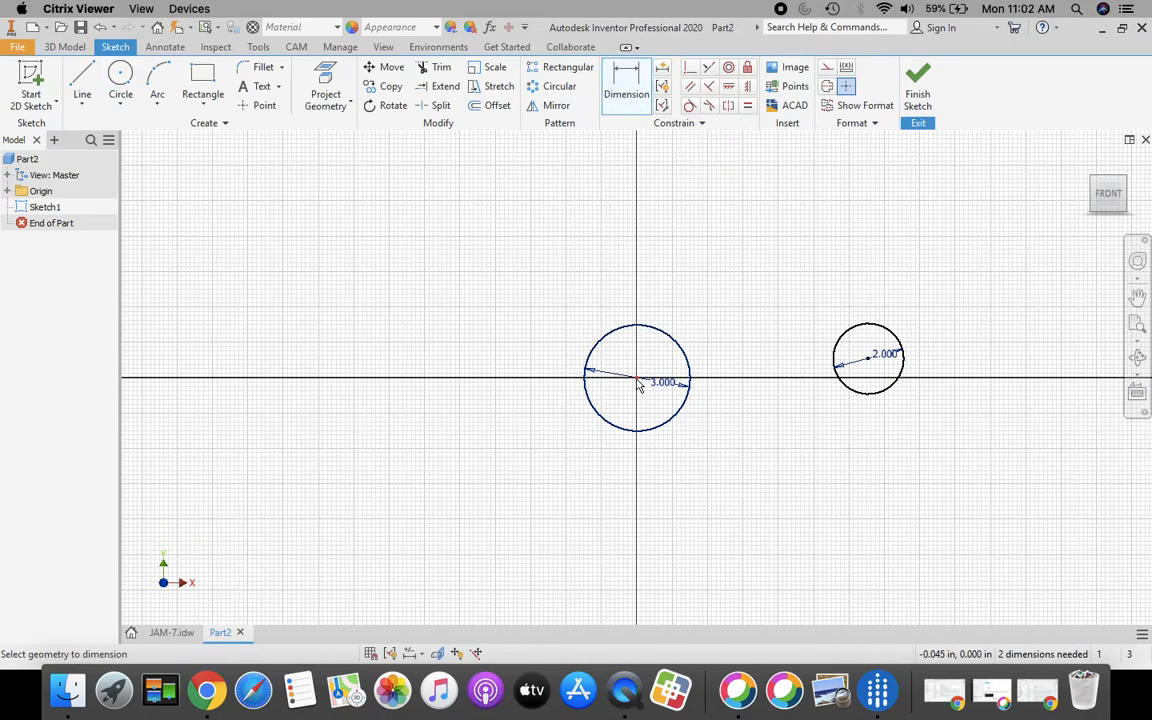
left_click(870, 365)
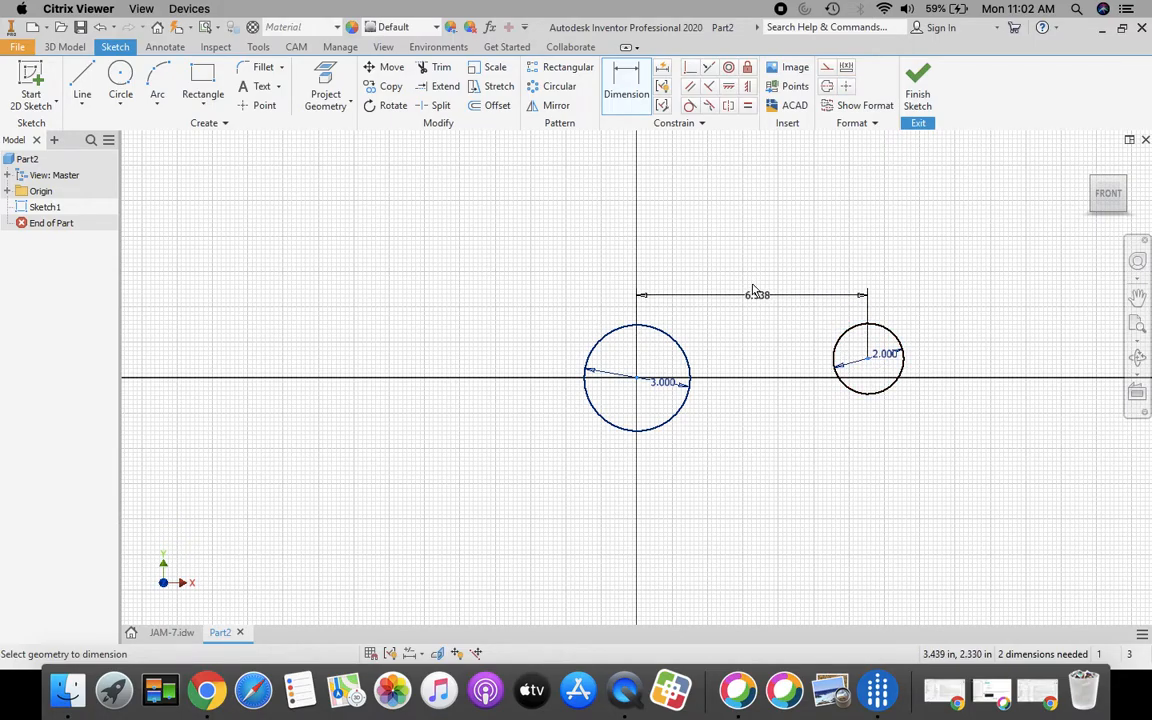
left_click(757, 280)
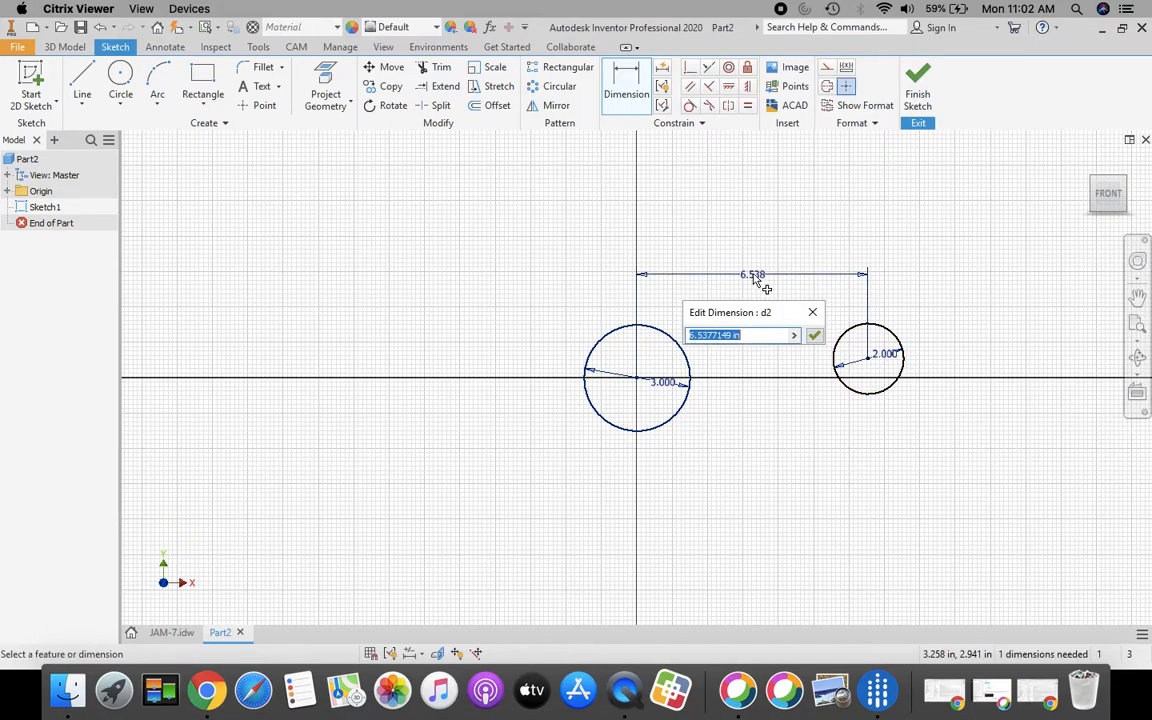
type("4")
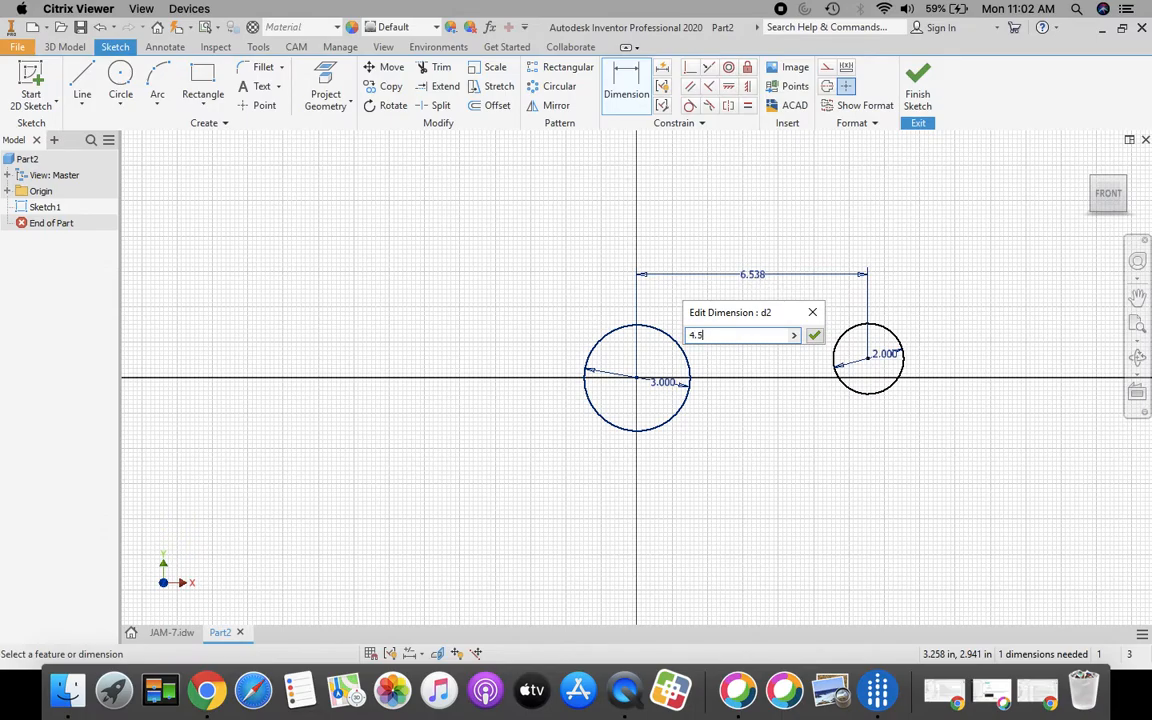
type(".5")
left_click(815, 336)
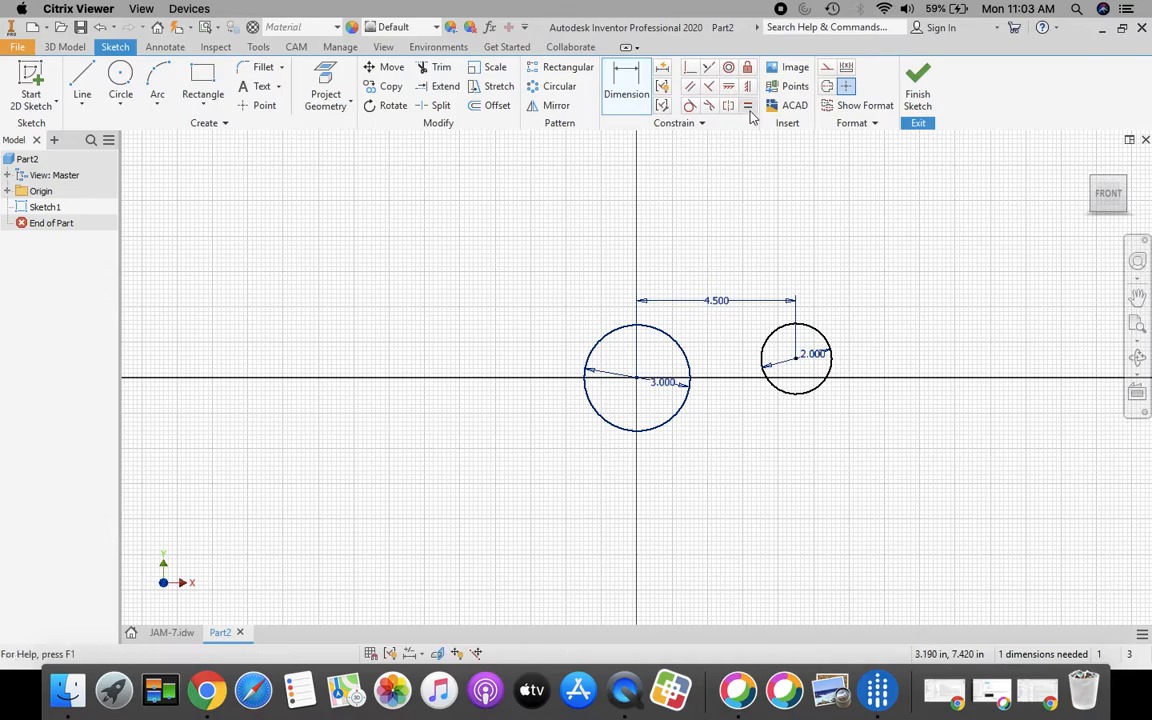
Step: Constrain the two circle centres to be horizontally aligned
left_click(636, 88)
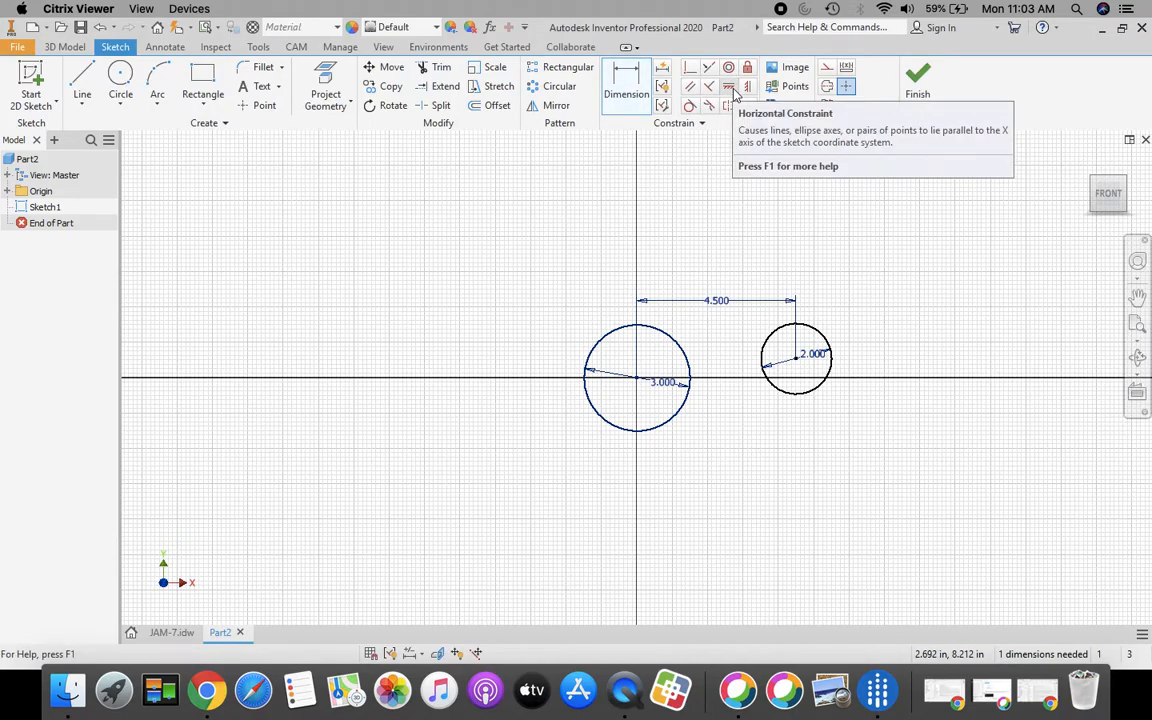
left_click(729, 89)
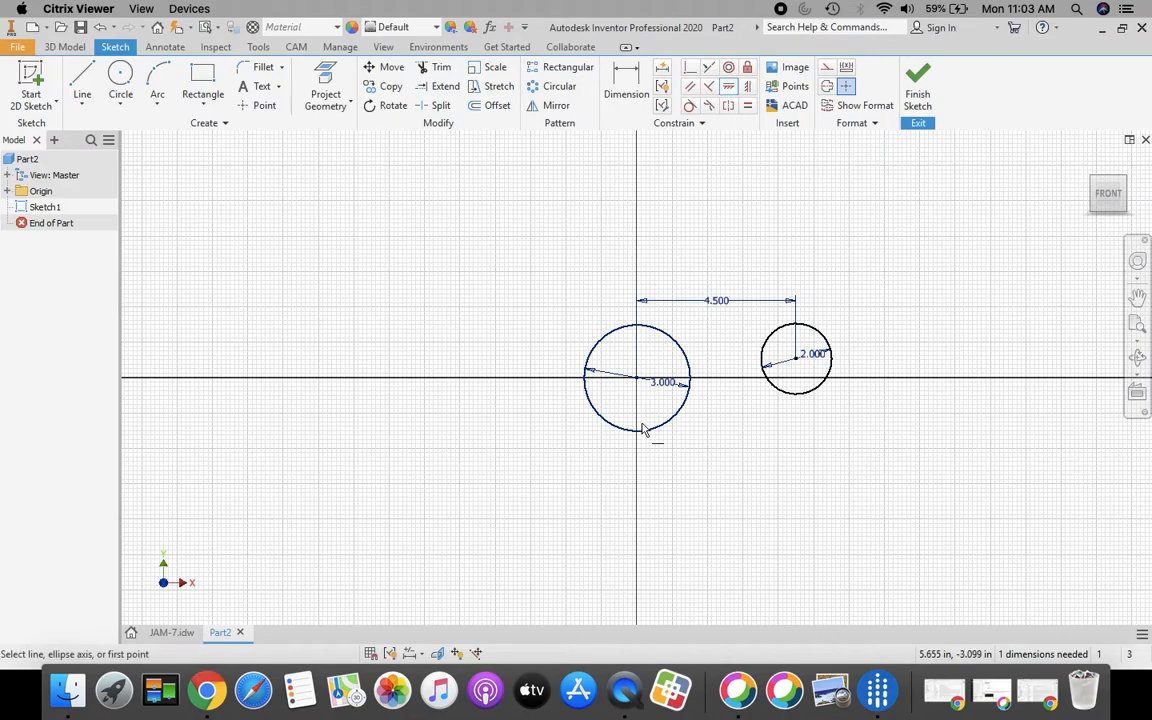
left_click(638, 382)
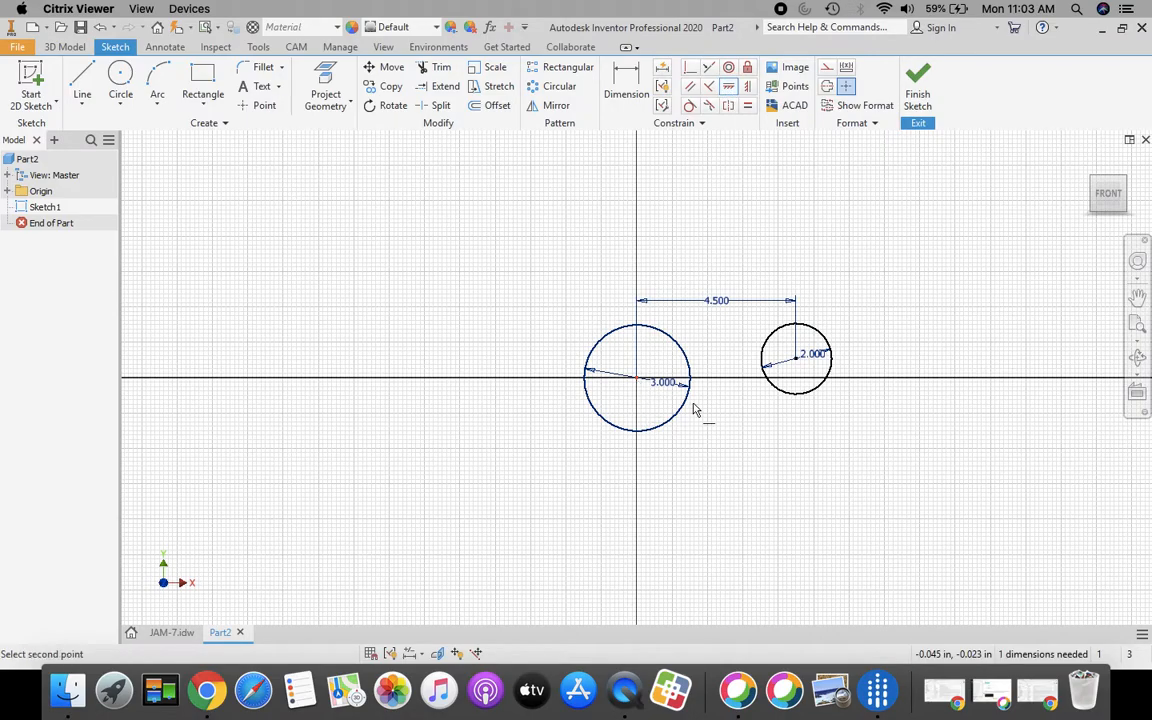
left_click(798, 364)
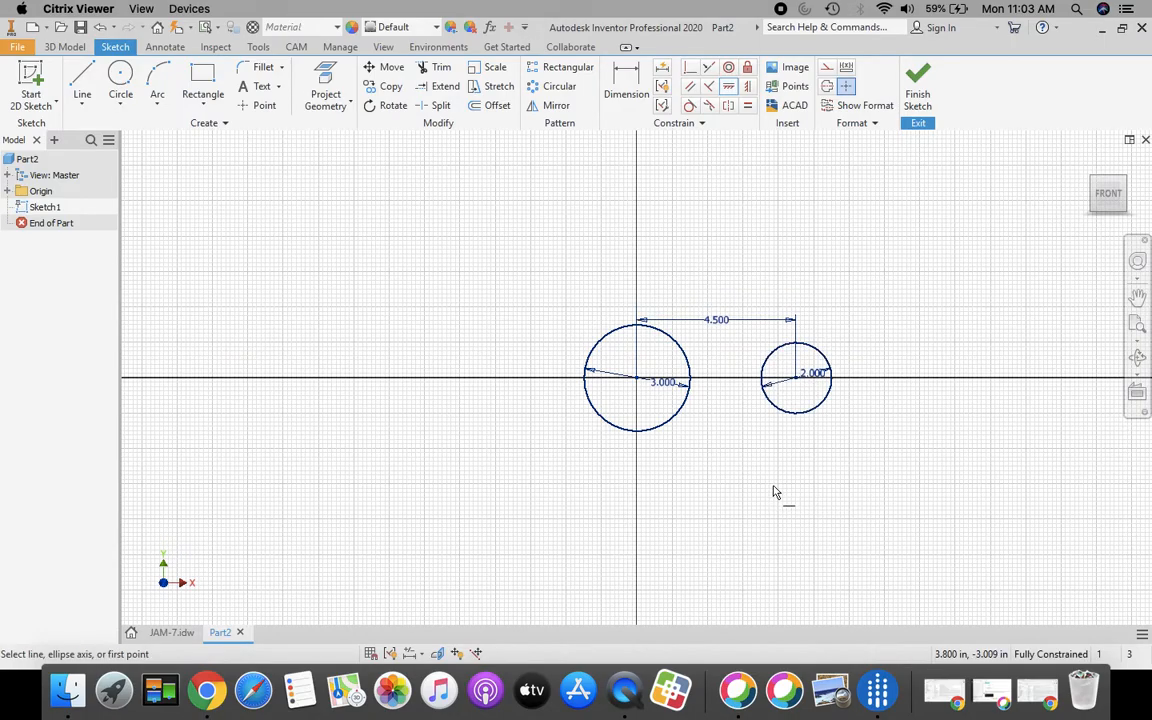
Step: Finish the sketch and extrude both circles 0.75 in with the direction reversed
left_click(918, 88)
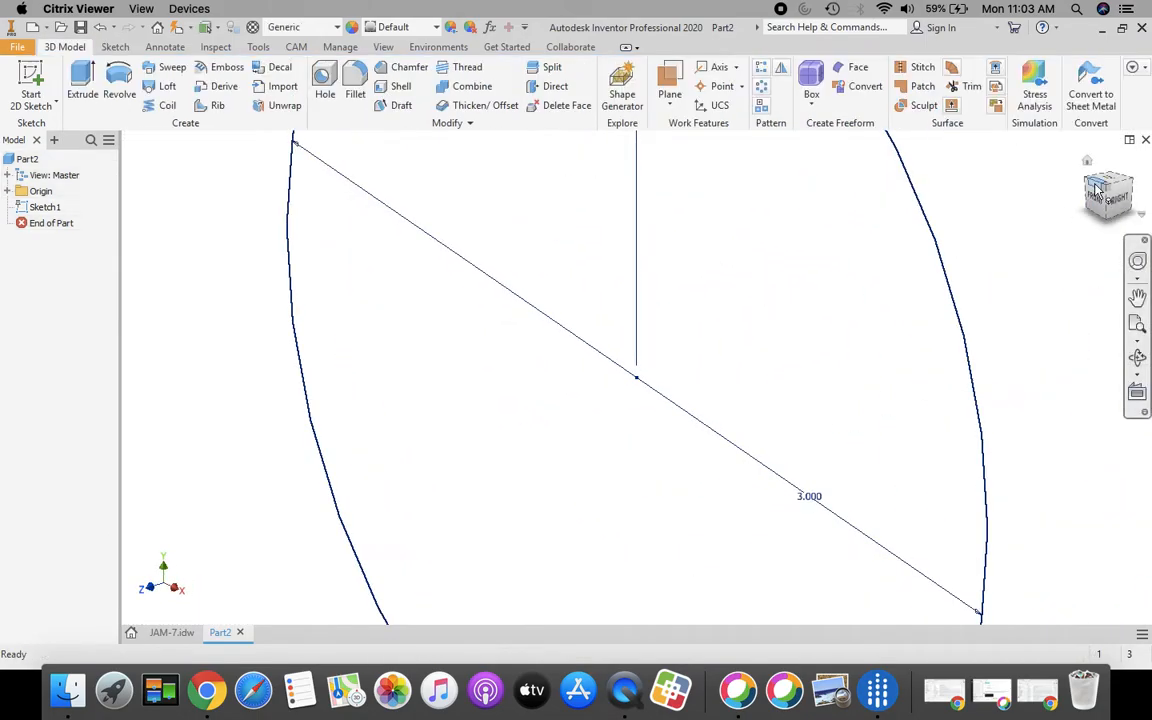
left_click(1088, 163)
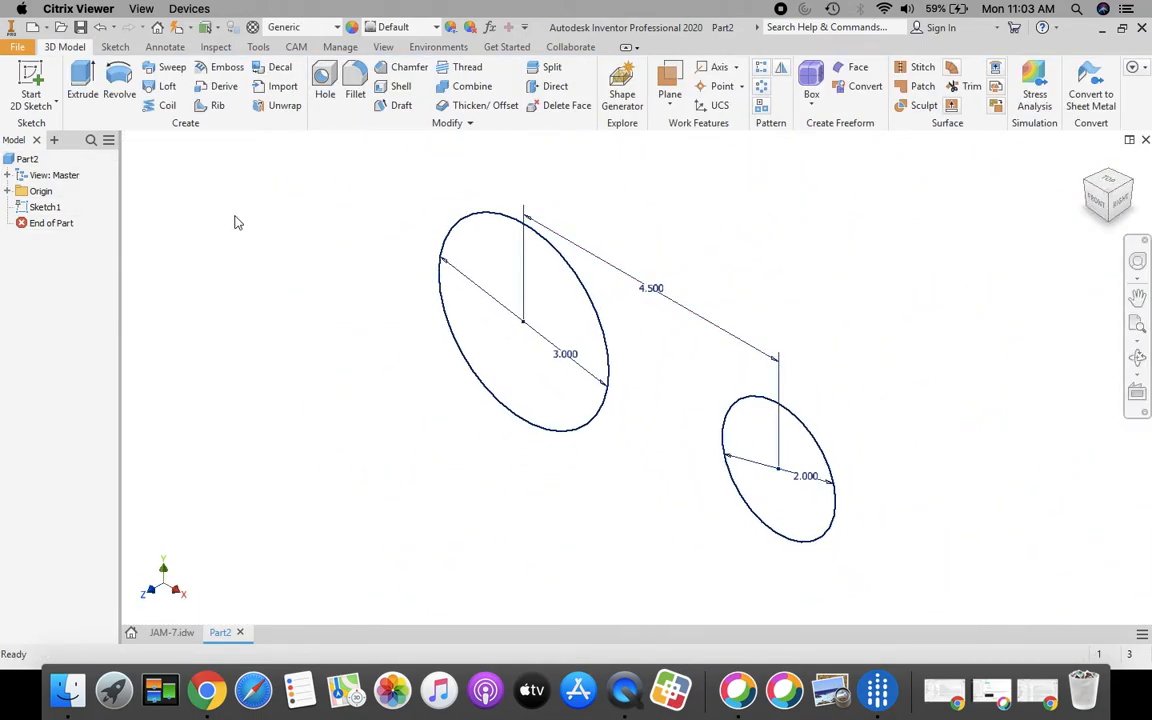
left_click(76, 80)
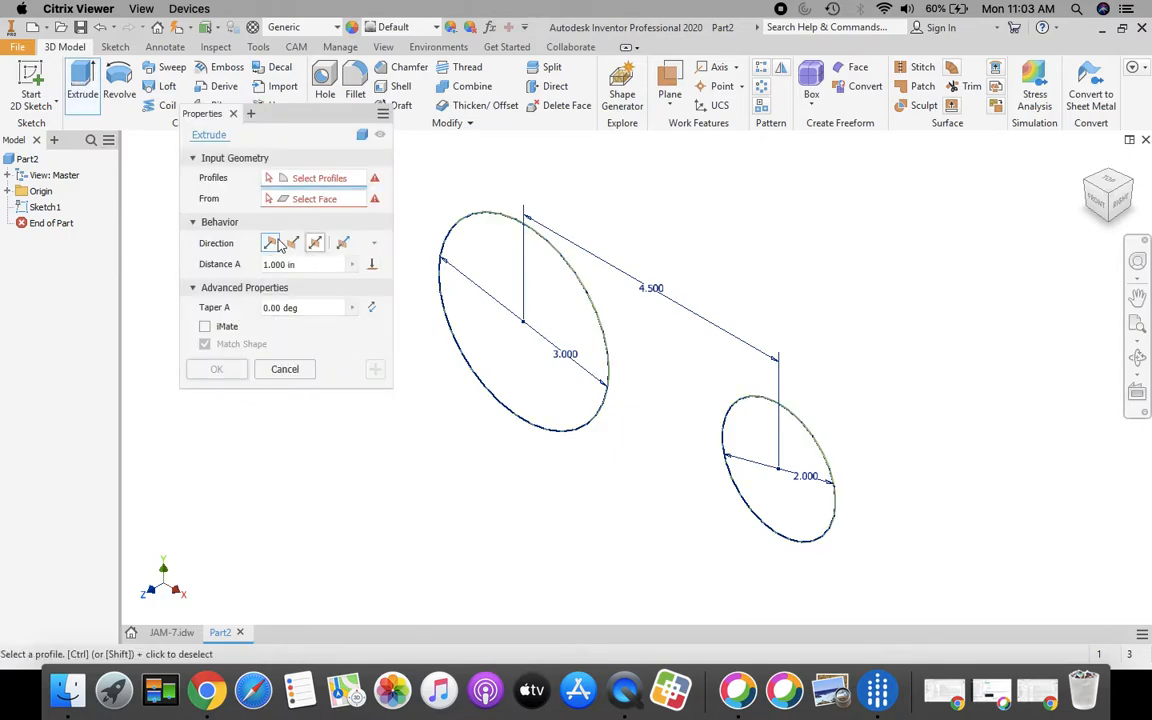
left_click(540, 308)
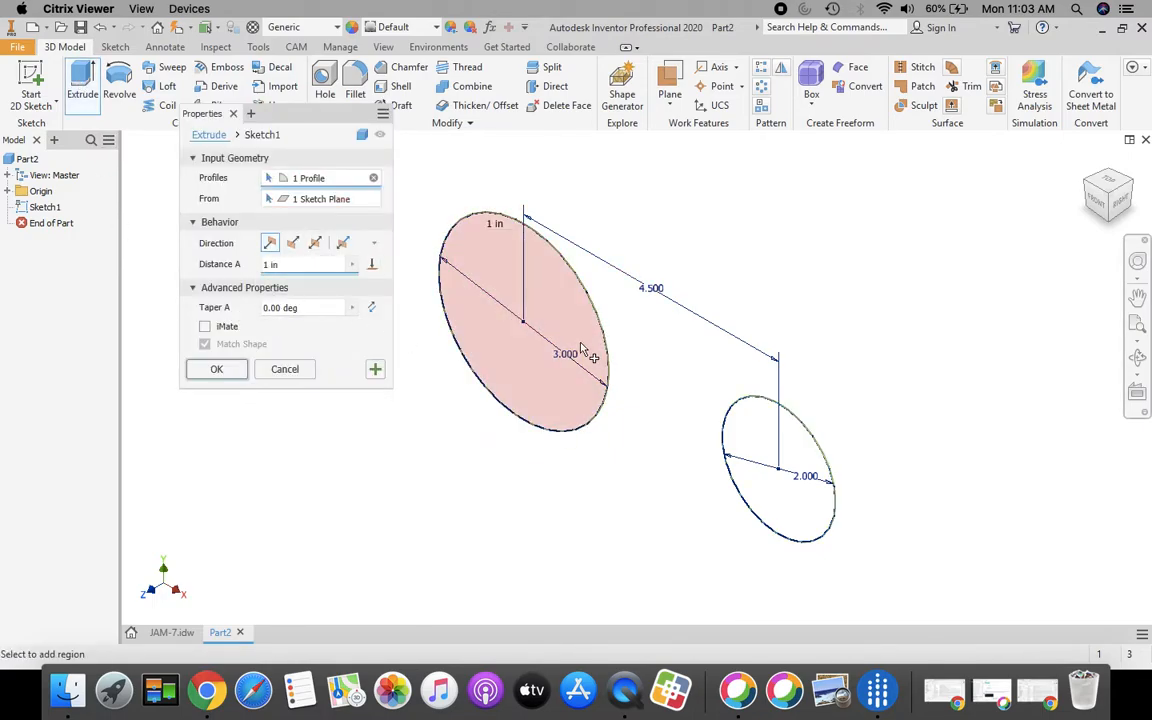
left_click(745, 445)
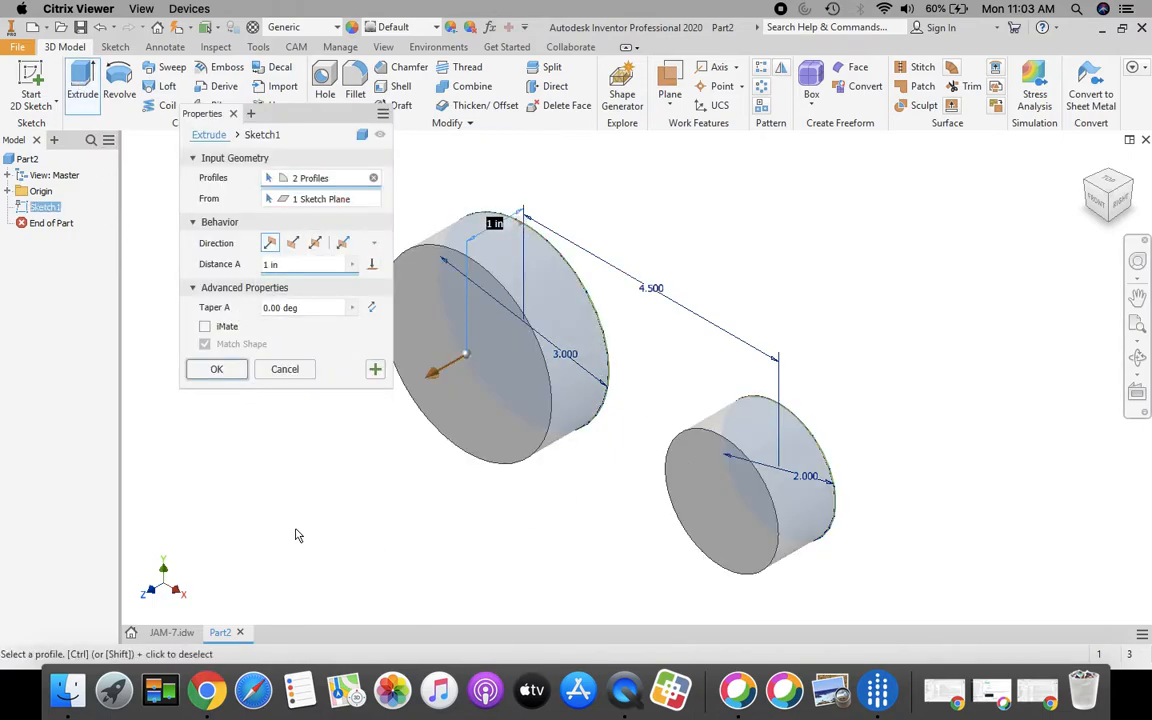
left_click(293, 244)
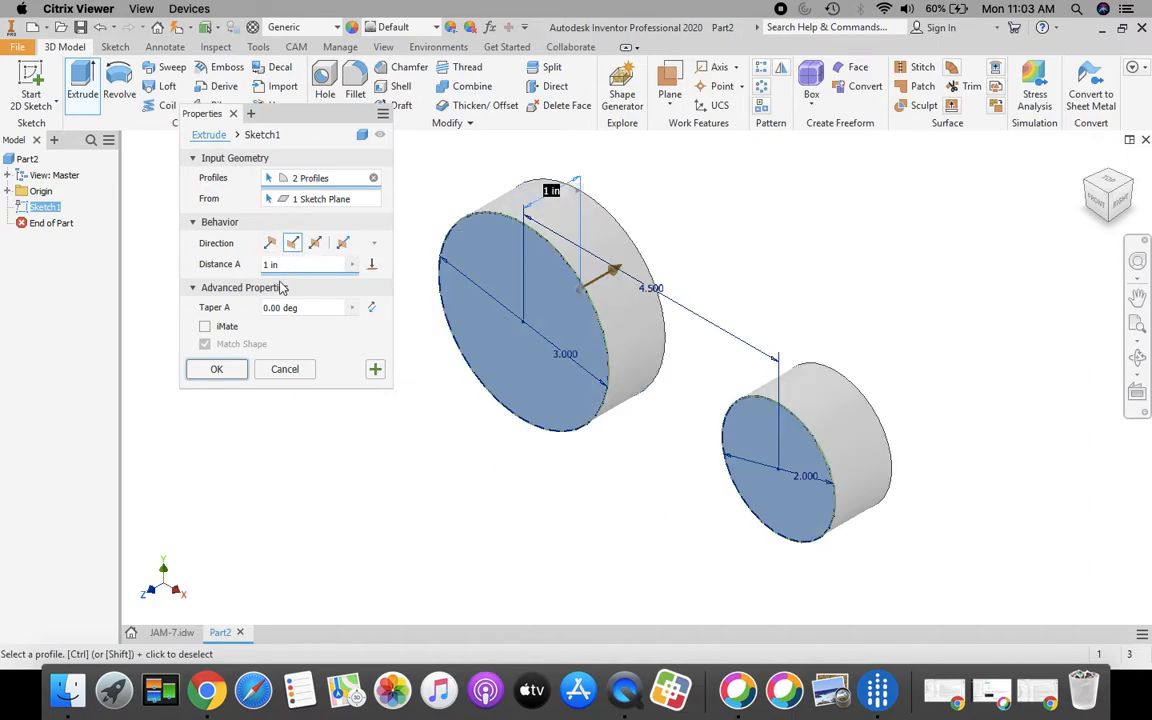
left_click(171, 634)
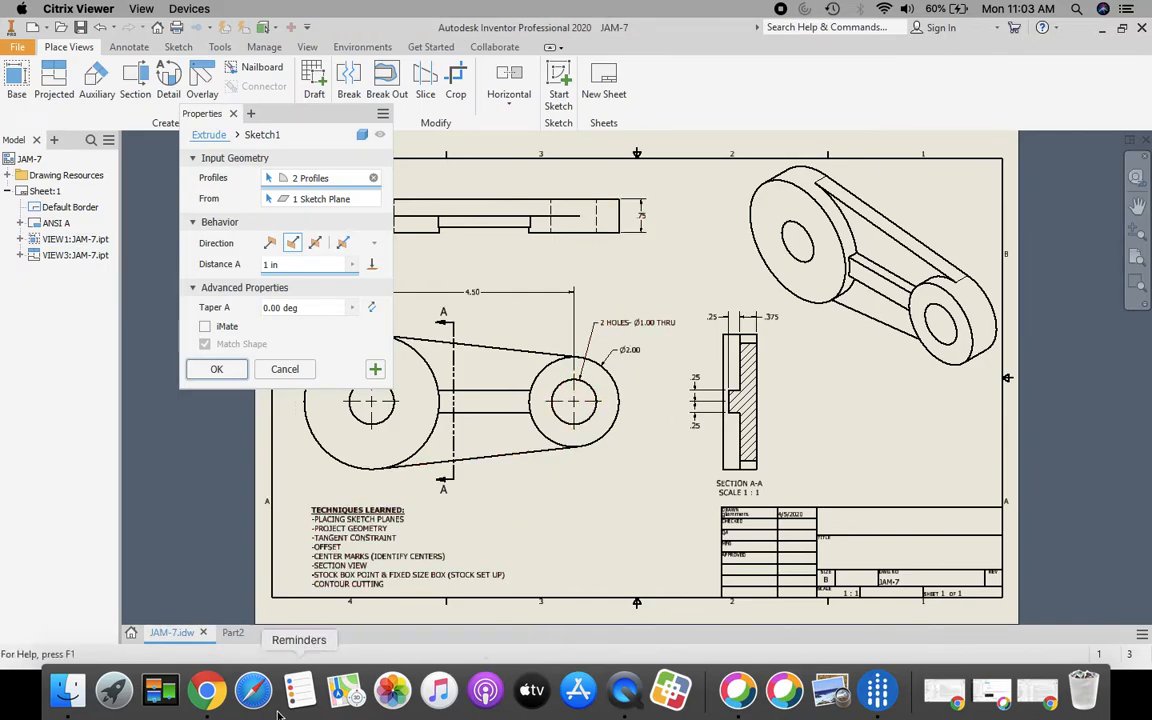
left_click(232, 633)
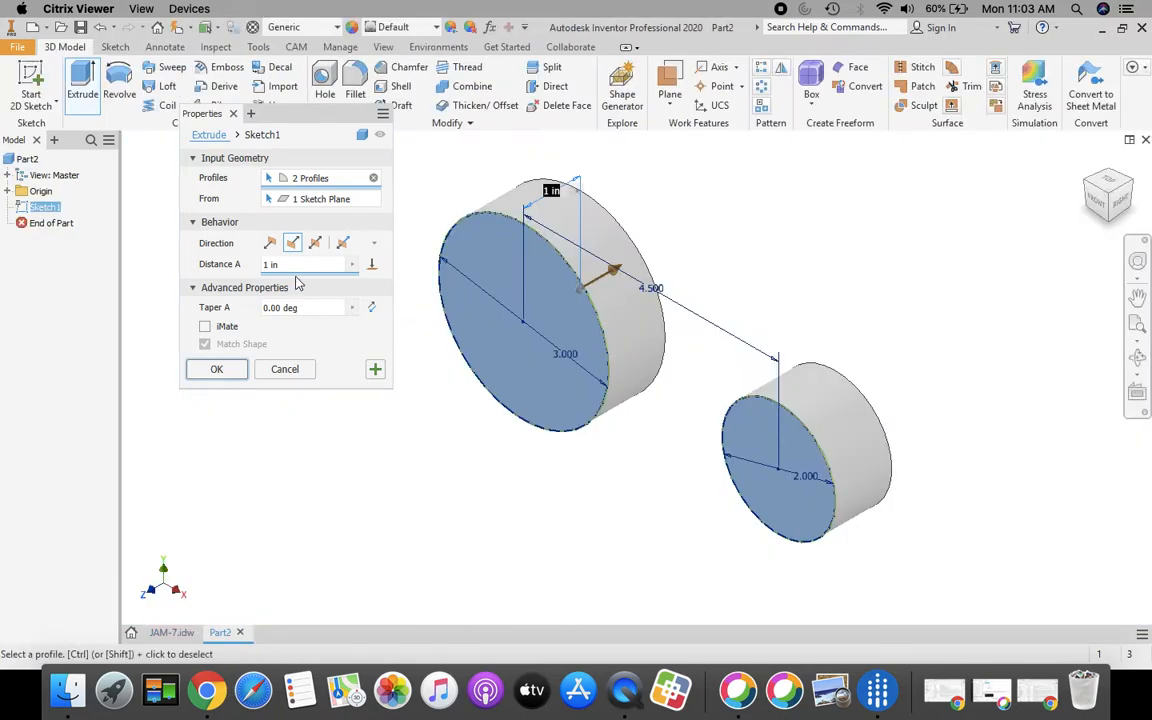
type(".75")
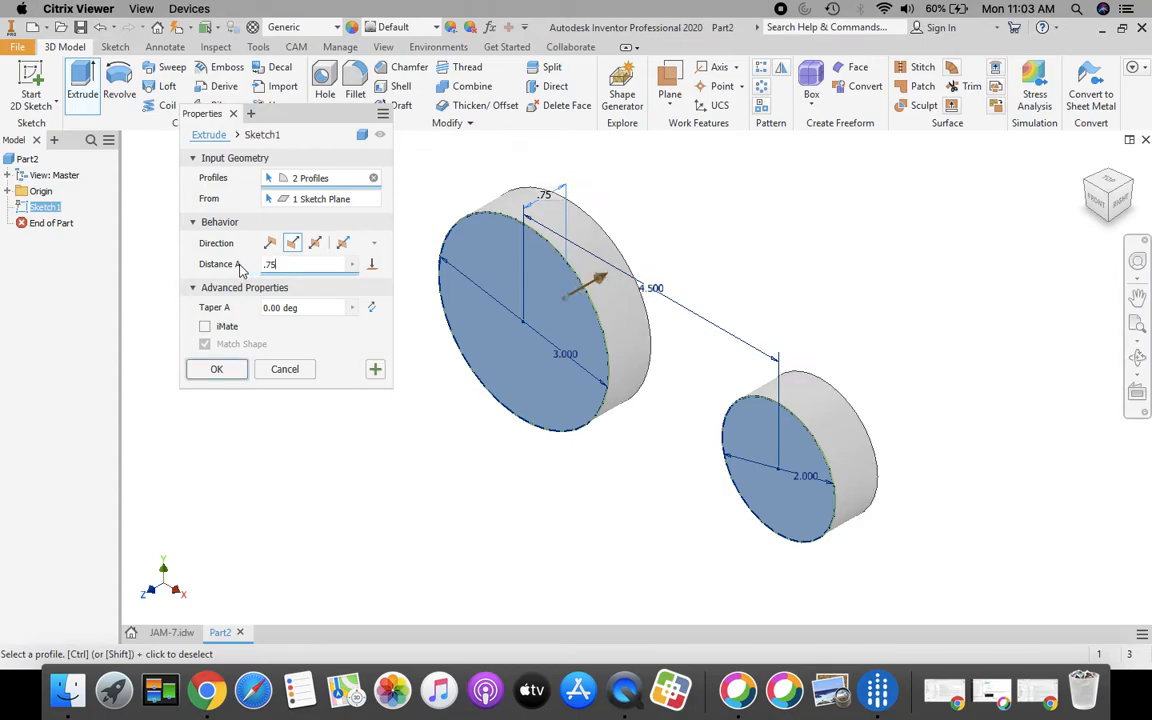
left_click(218, 369)
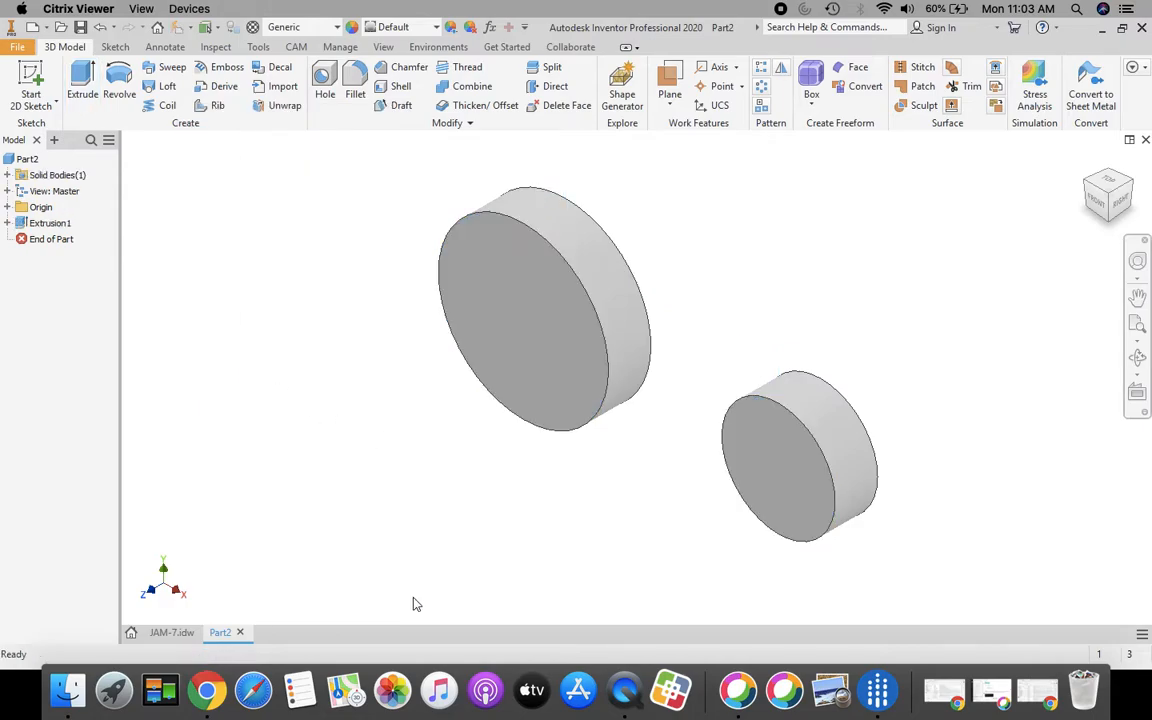
left_click(173, 632)
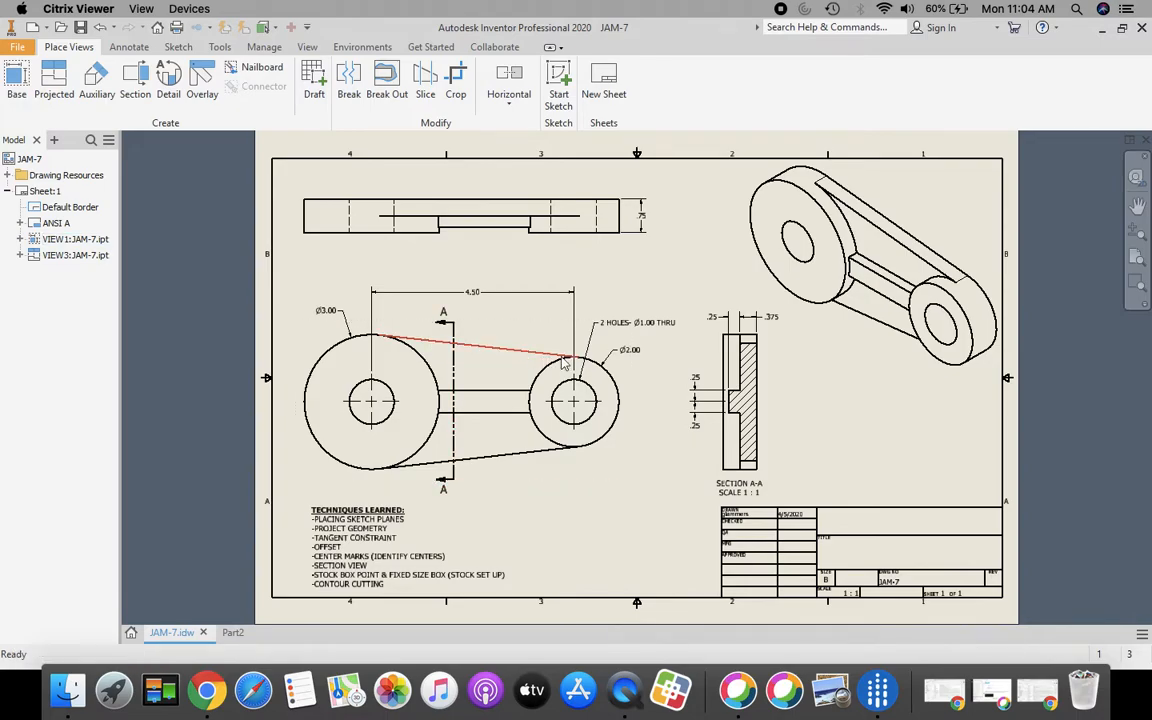
left_click(383, 350)
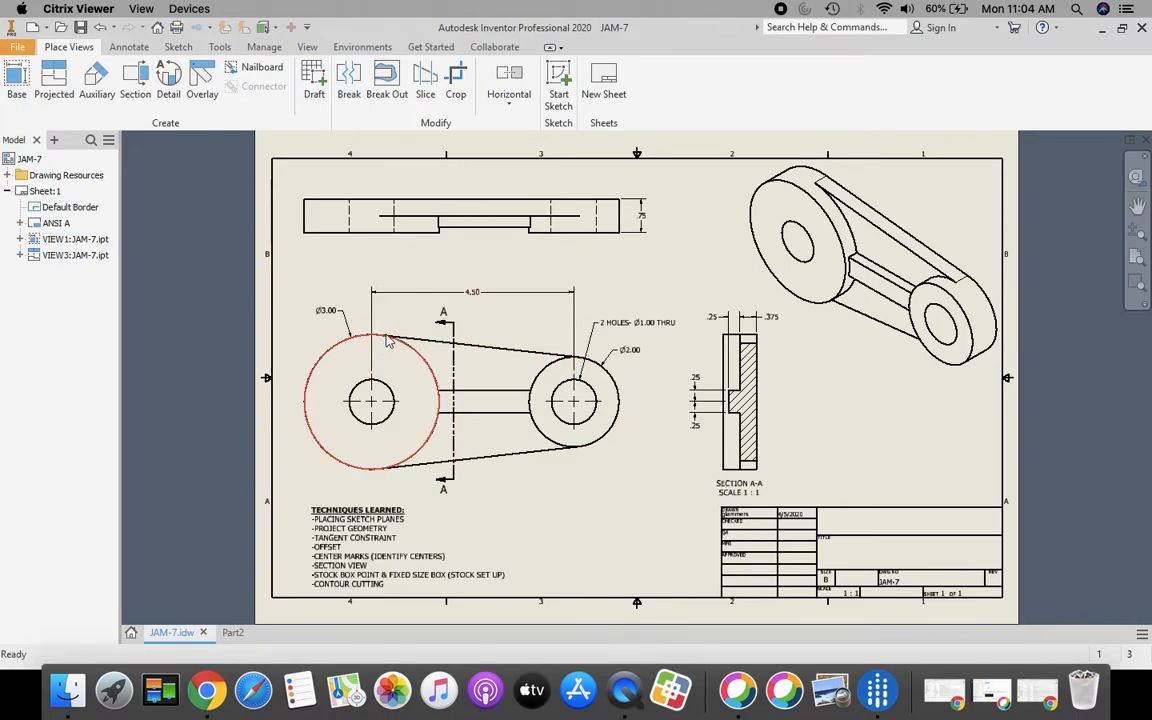
left_click(472, 500)
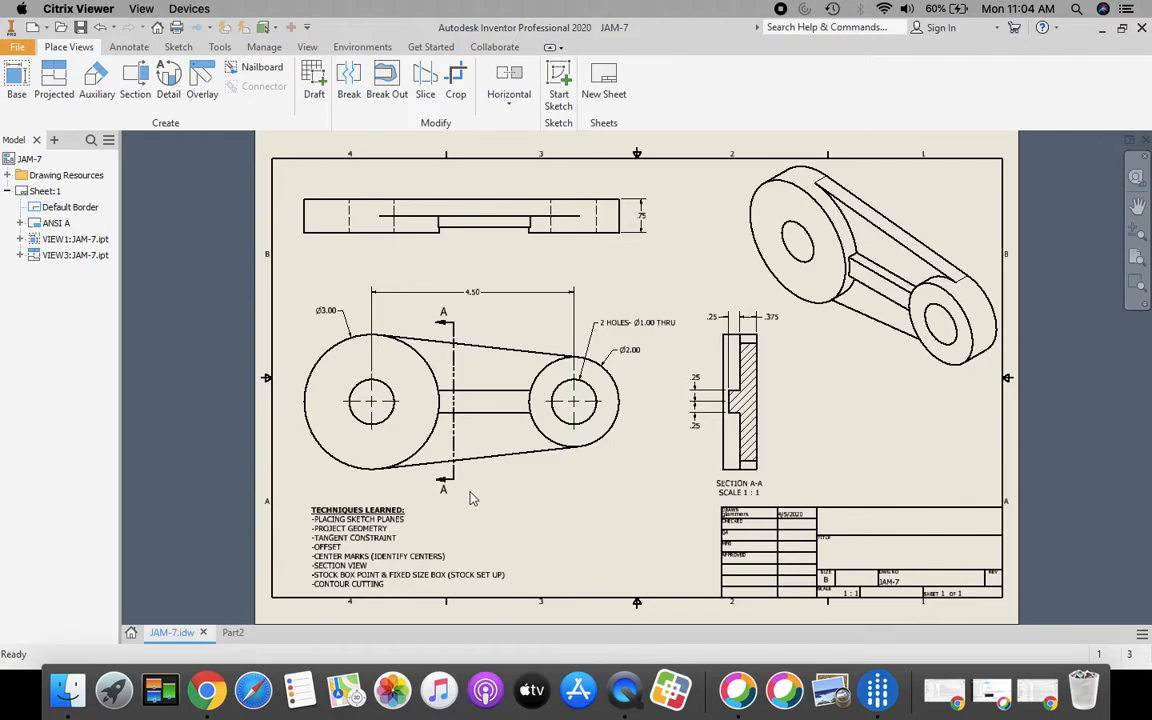
left_click(232, 632)
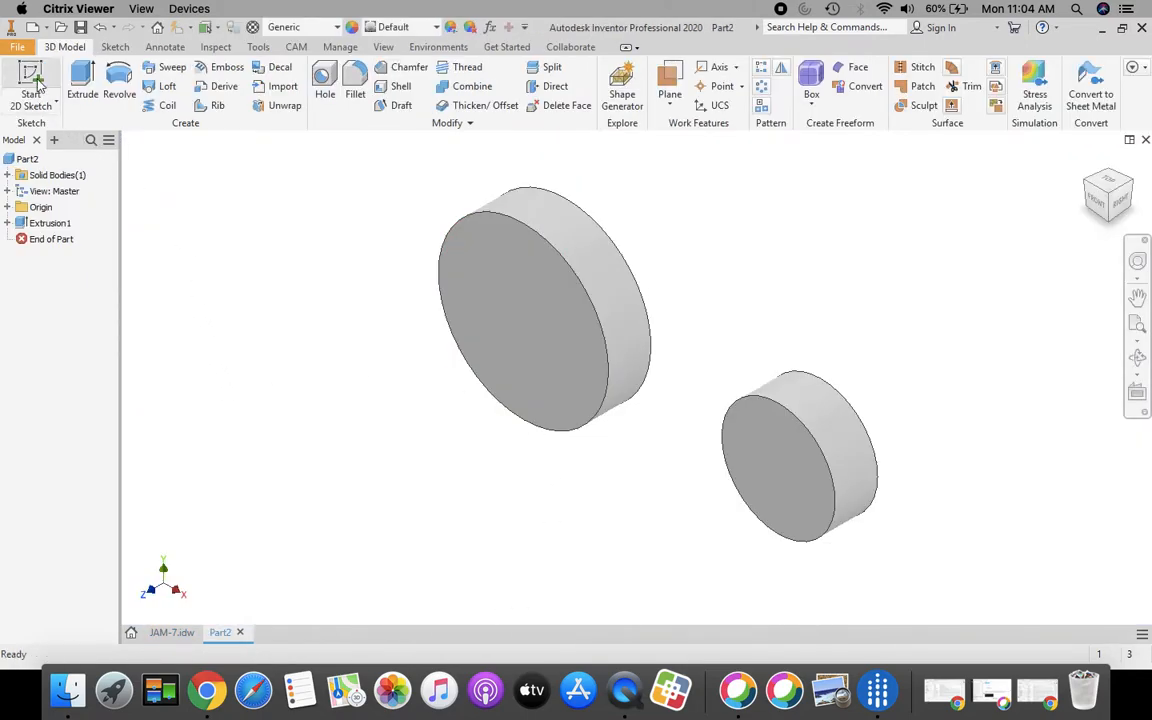
Step: Start Sketch2 on the large cylinder's face and fit both cylinders in view
left_click(39, 79)
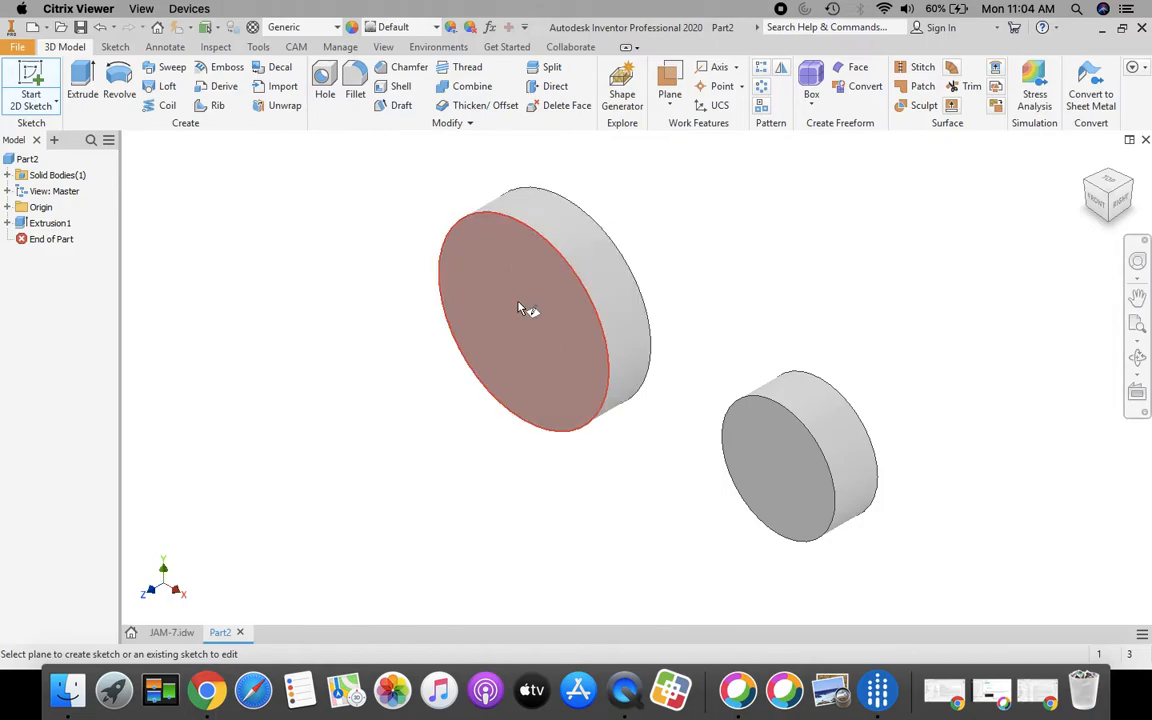
left_click(645, 310)
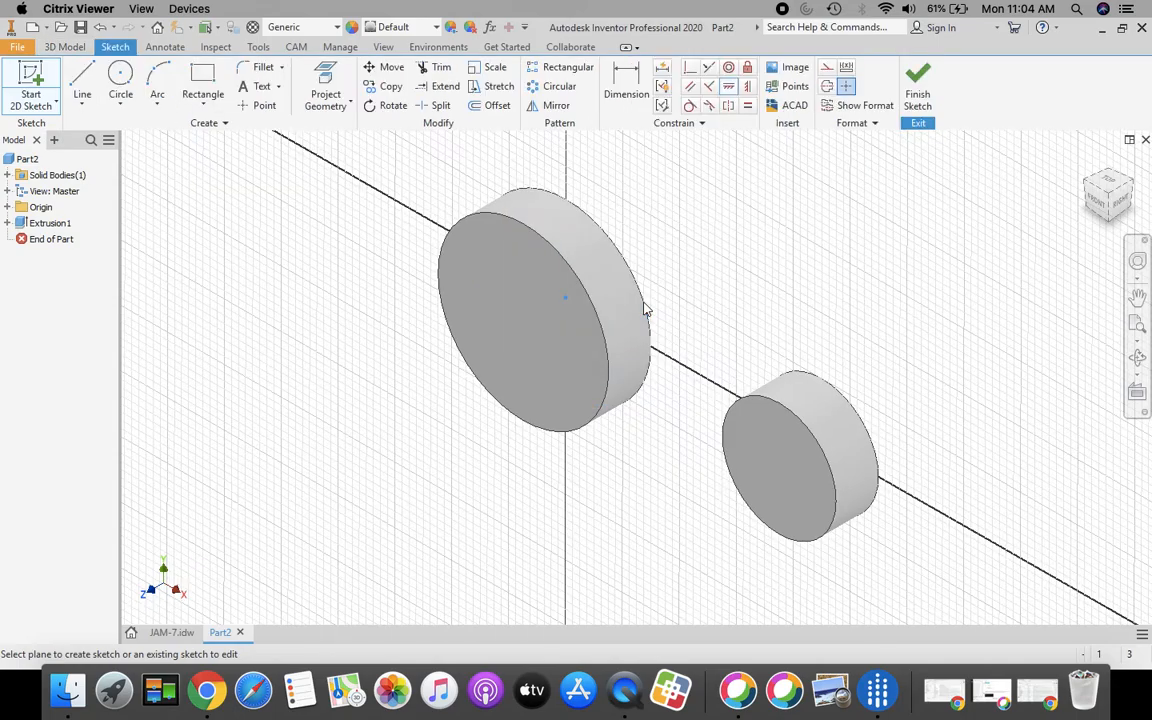
left_click(1141, 326)
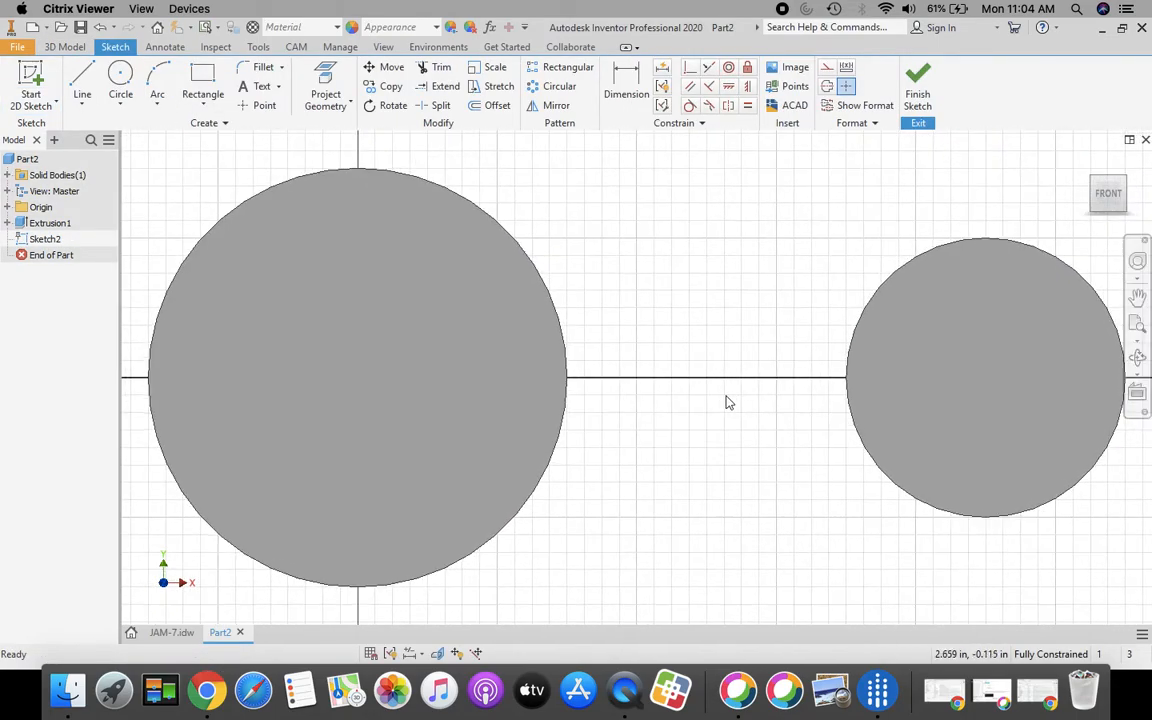
scroll(721, 396, "down", 3)
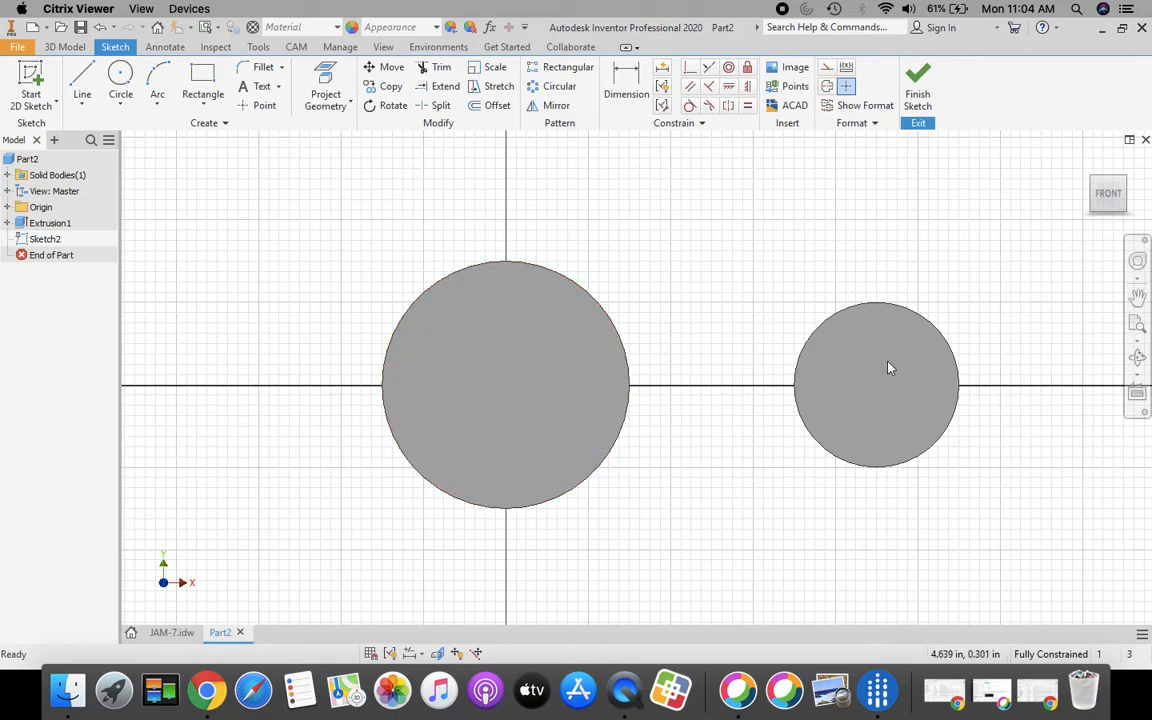
Step: Project the outlines of both cylinders into Sketch2
left_click(323, 78)
left_click(550, 345)
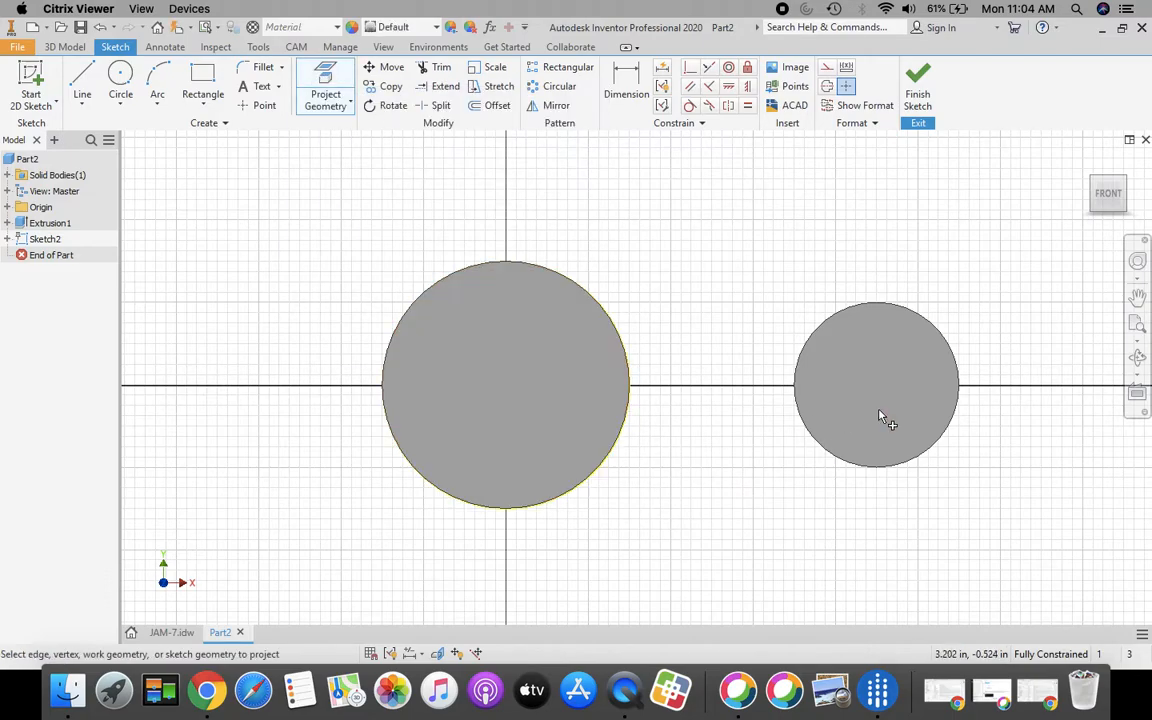
left_click(890, 417)
left_click(82, 82)
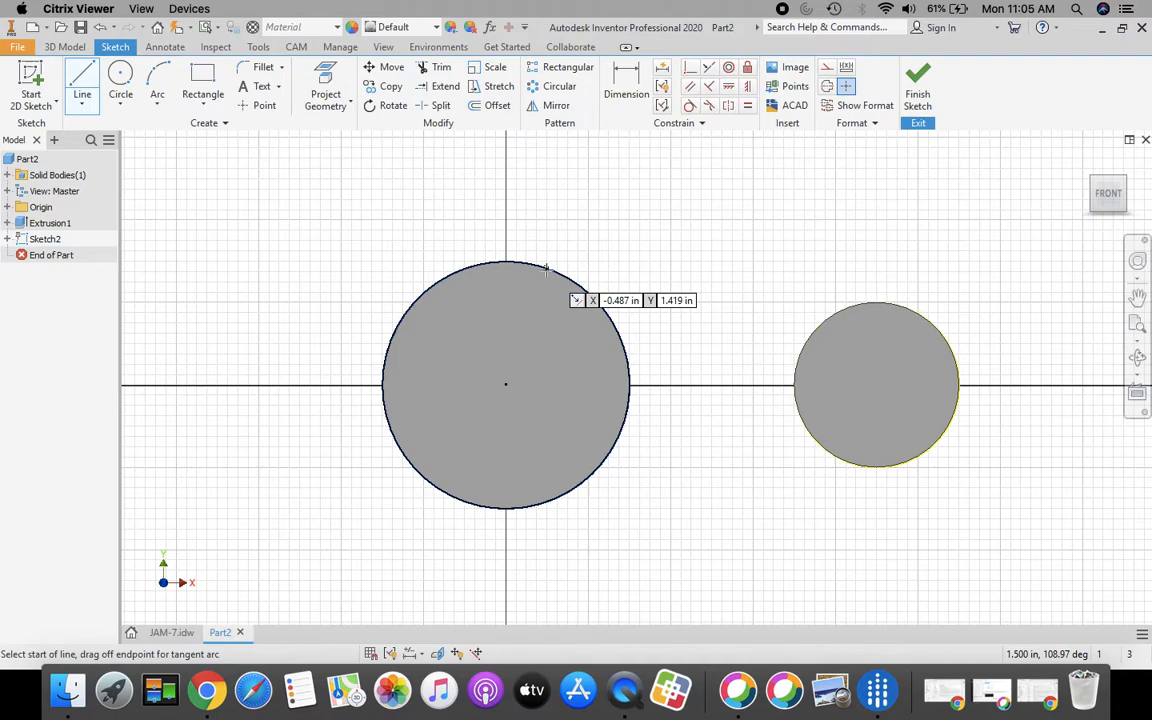
Step: Draw an upper and a lower line connecting the large circle to the small circle
left_click(547, 263)
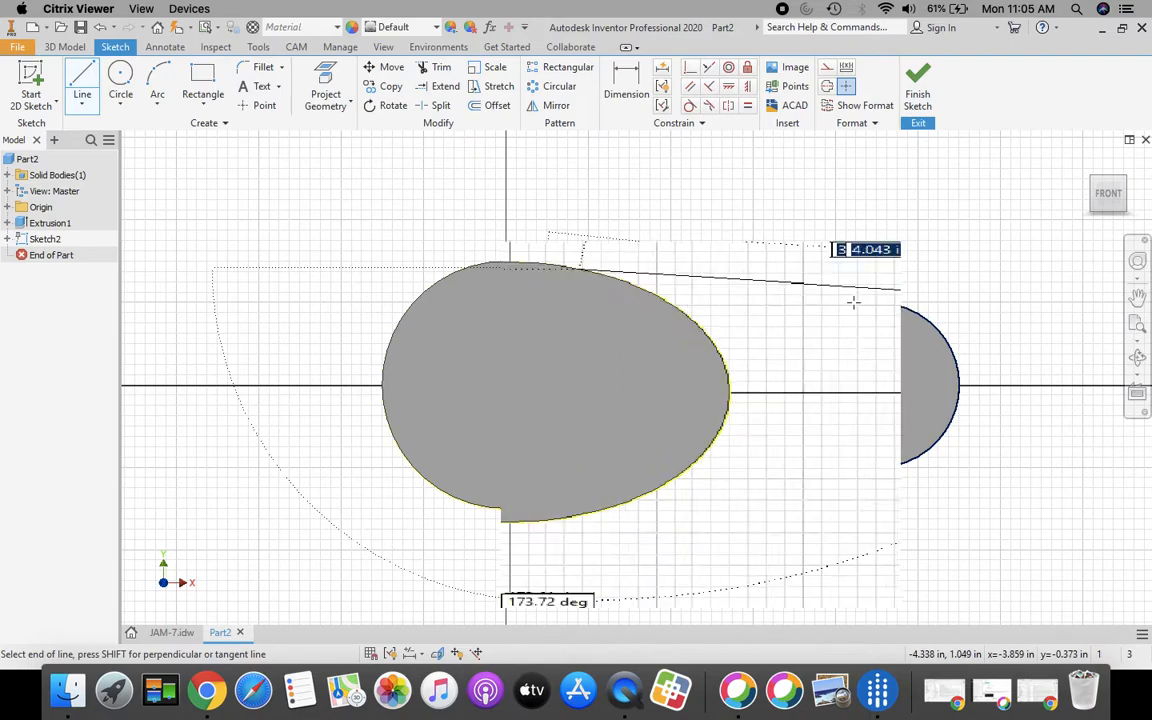
left_click(843, 307)
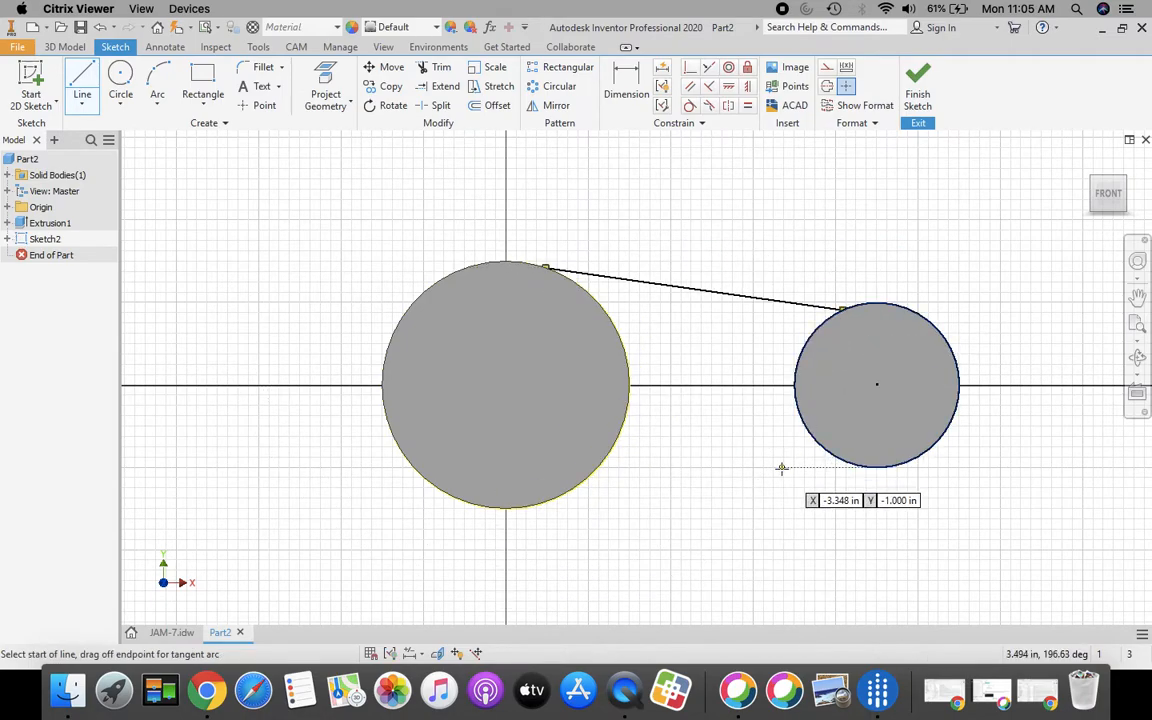
left_click(850, 467)
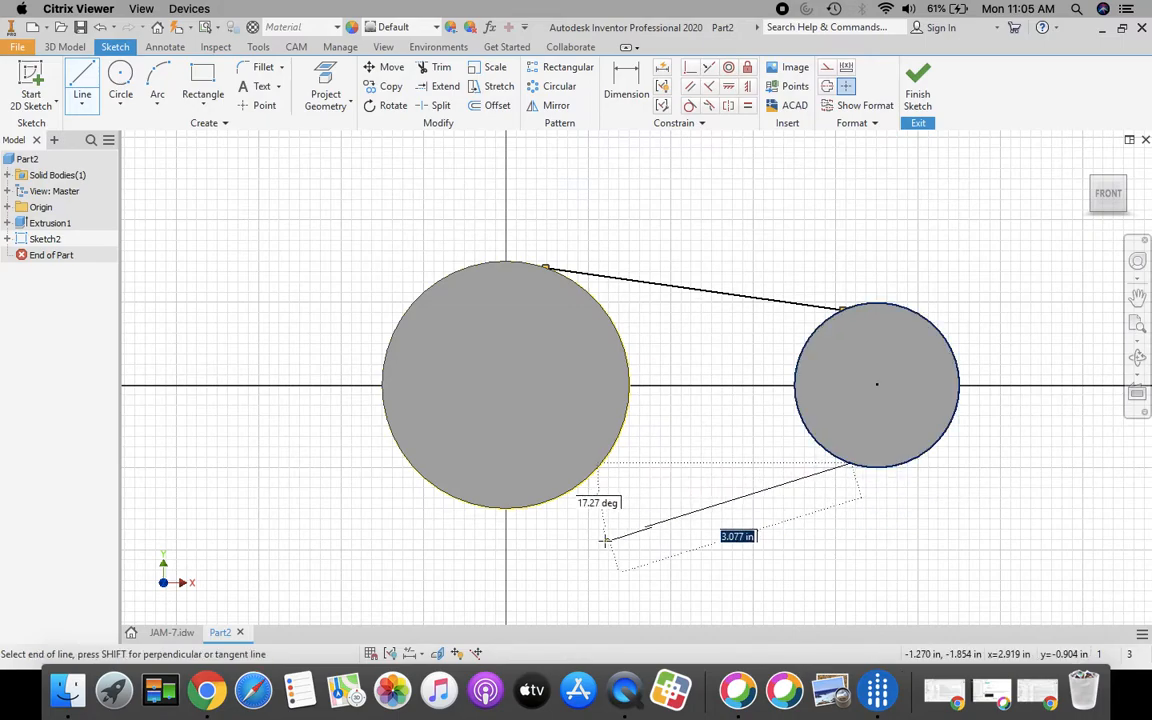
left_click(562, 497)
key("Escape")
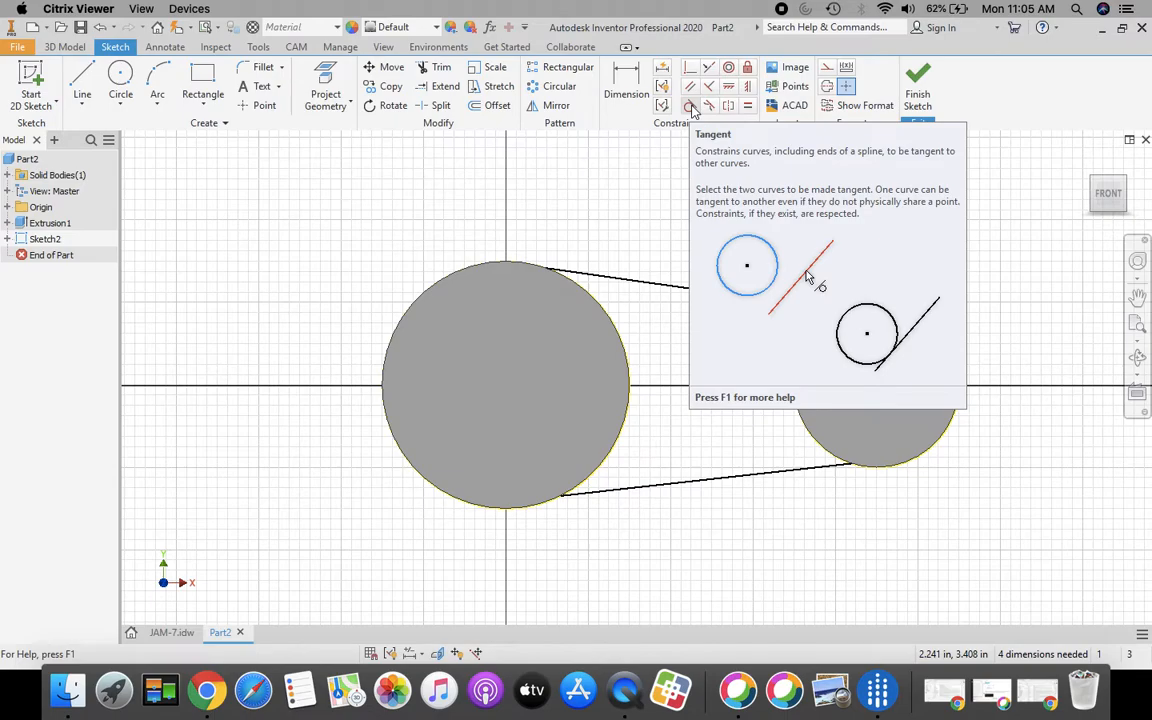
Step: Make the upper and lower lines tangent to both circles, then finish Sketch2
left_click(690, 107)
left_click(600, 279)
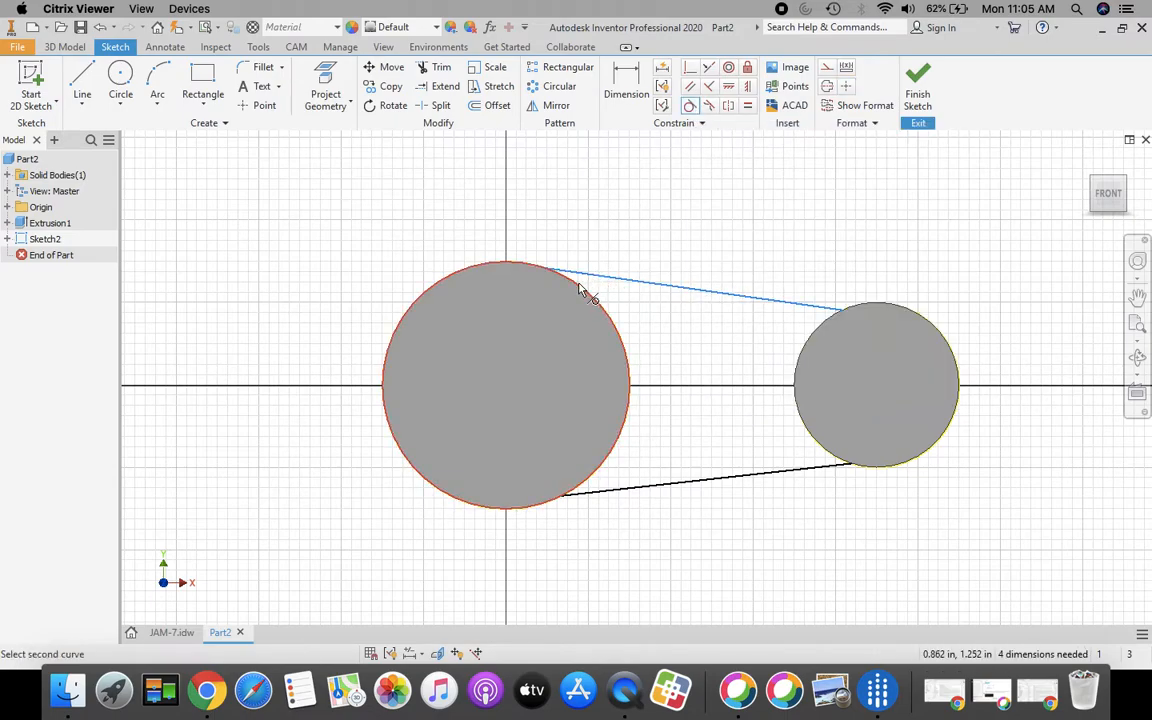
left_click(581, 290)
left_click(814, 308)
left_click(830, 318)
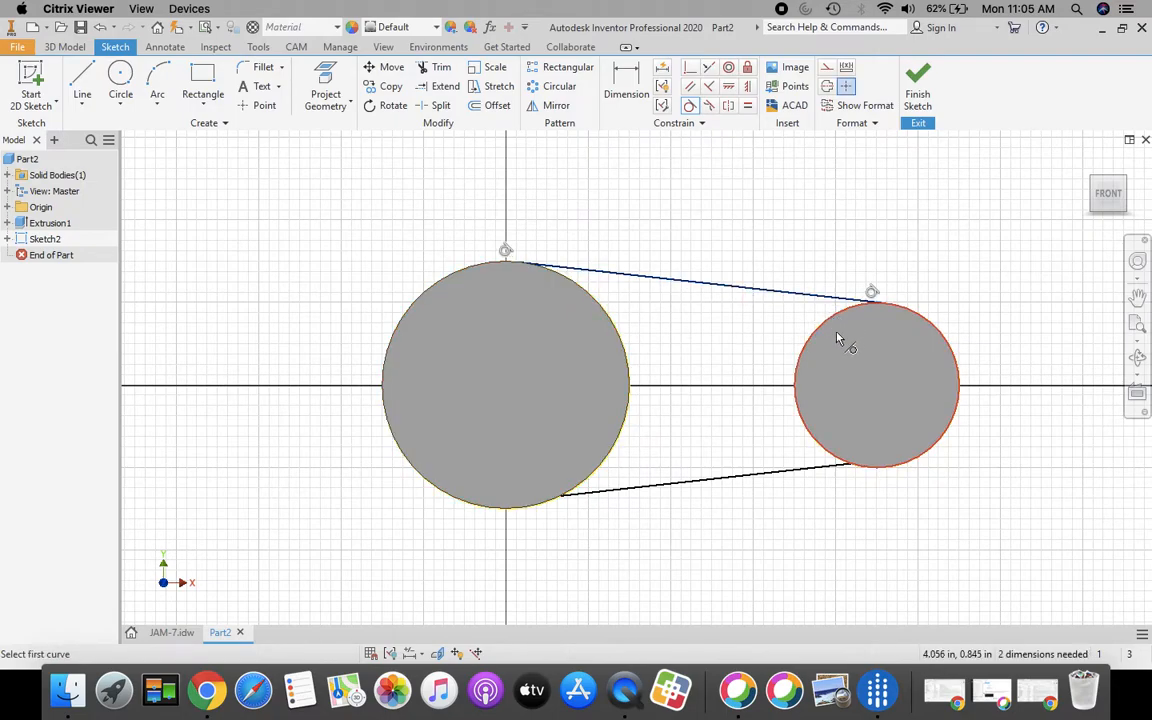
left_click(834, 459)
left_click(841, 469)
left_click(600, 481)
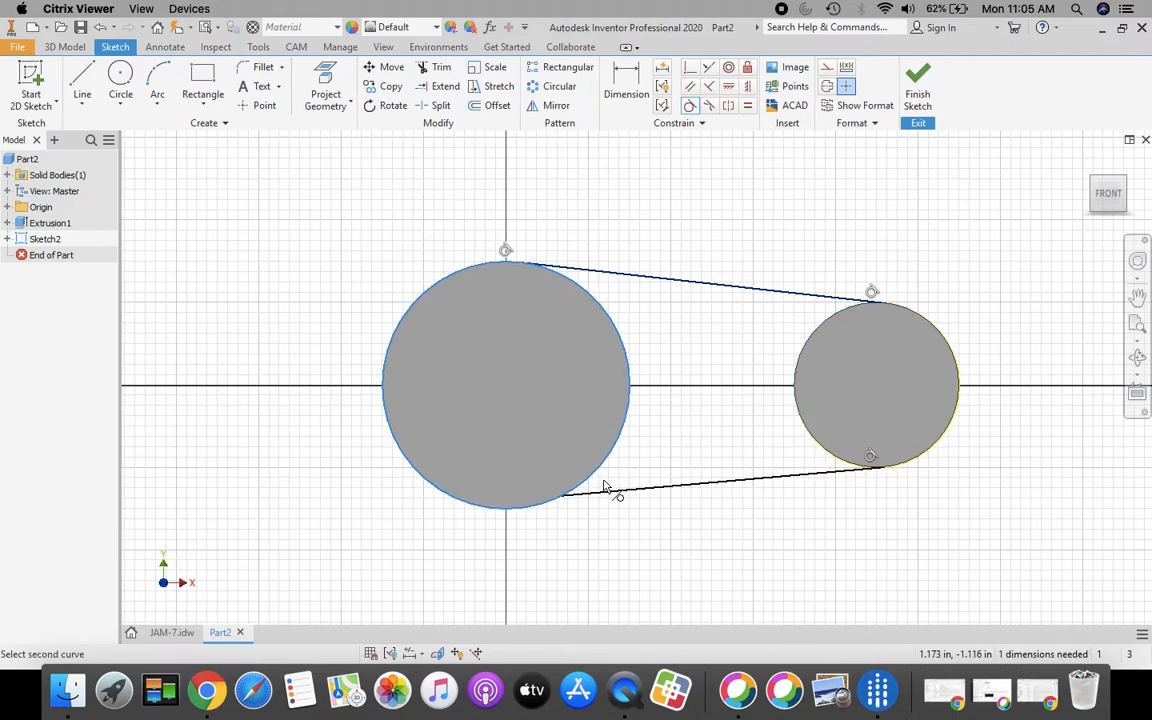
left_click(609, 496)
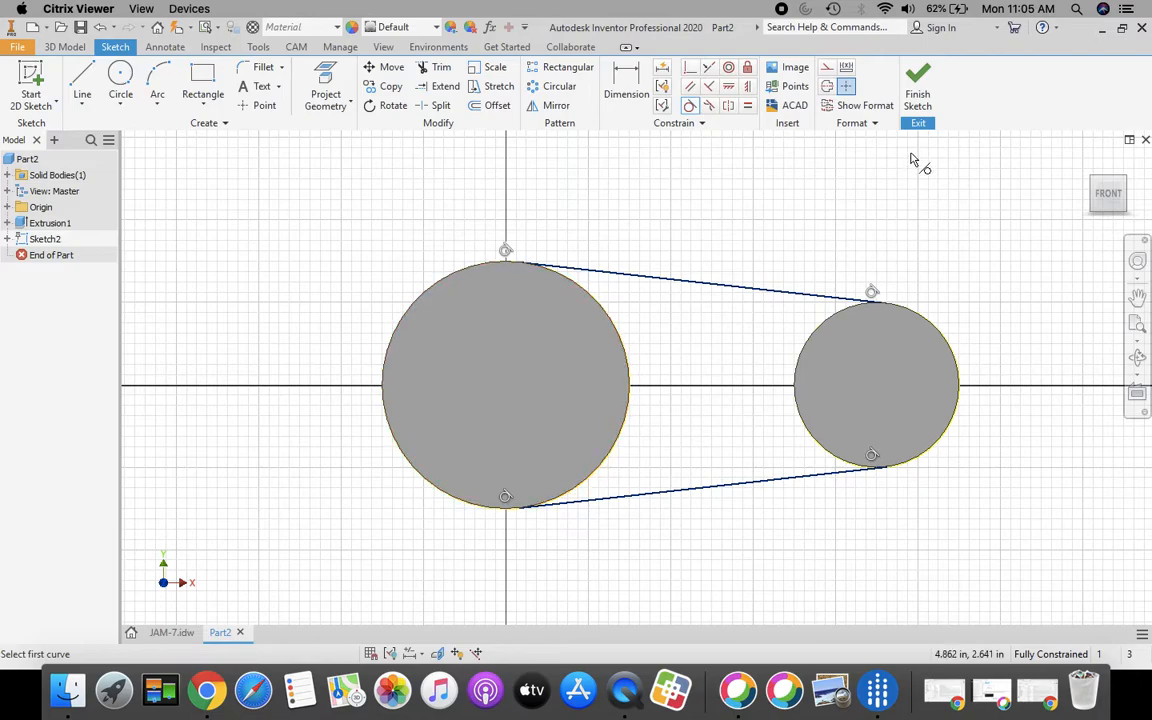
left_click(918, 88)
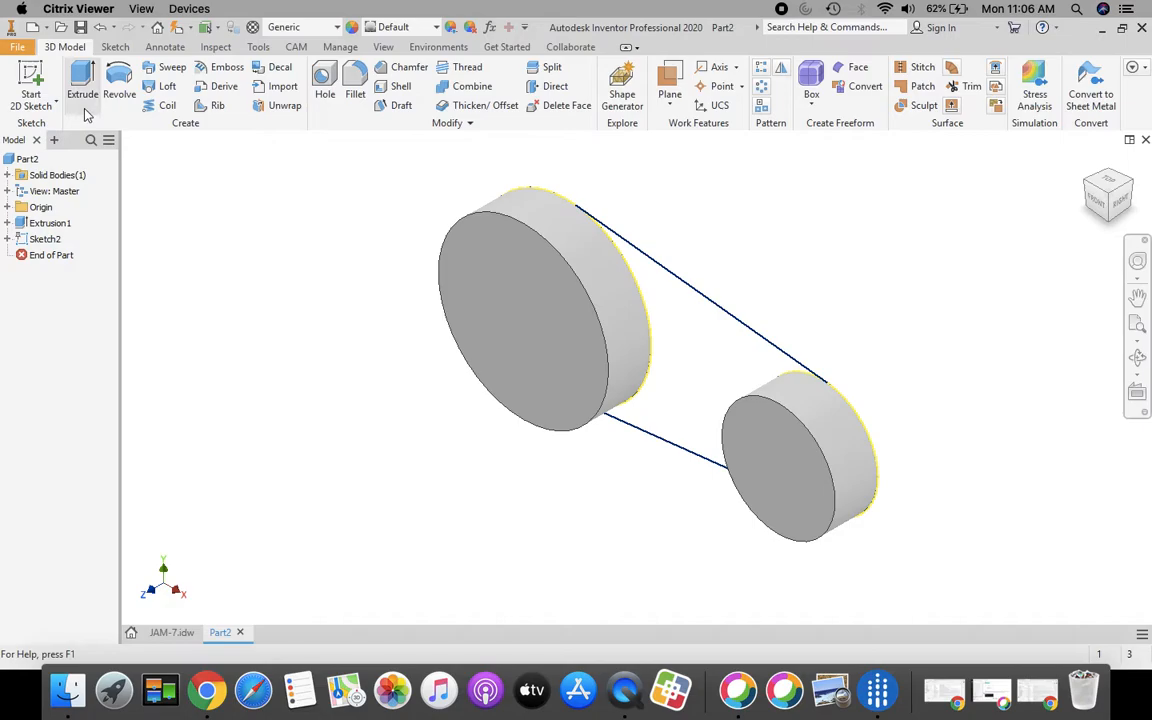
Step: Extrude the region between the tangent lines 0.375 in, flipped, to form the arm
left_click(84, 80)
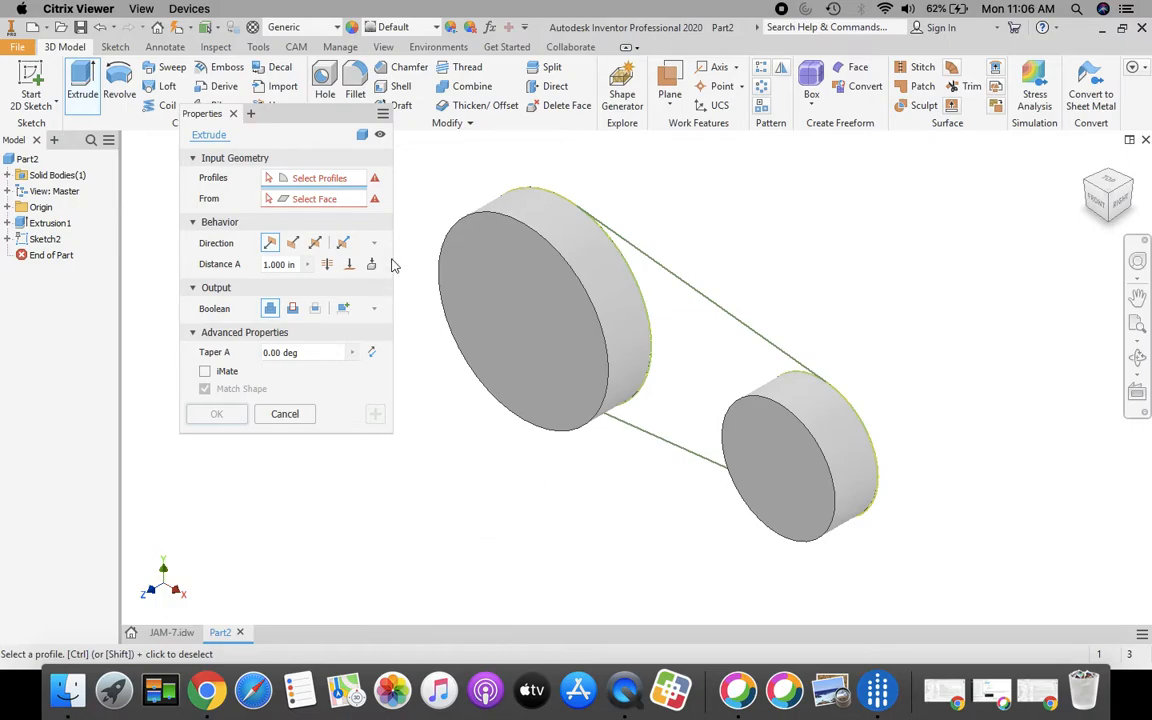
left_click(682, 343)
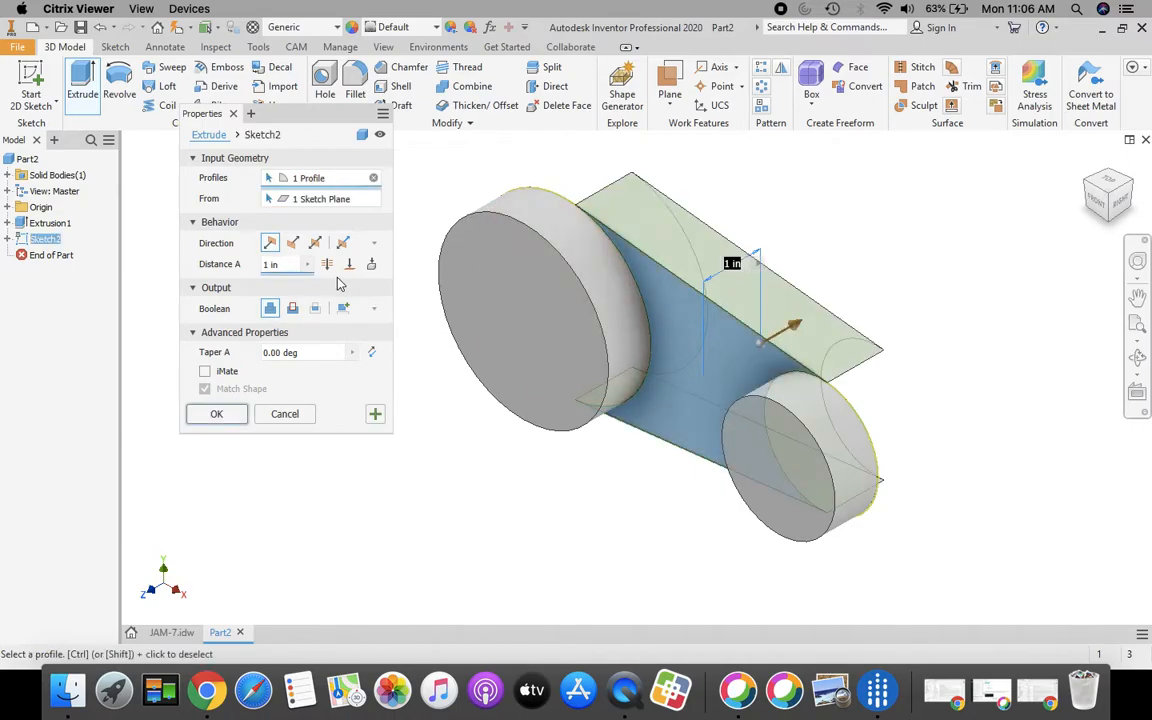
left_click(293, 244)
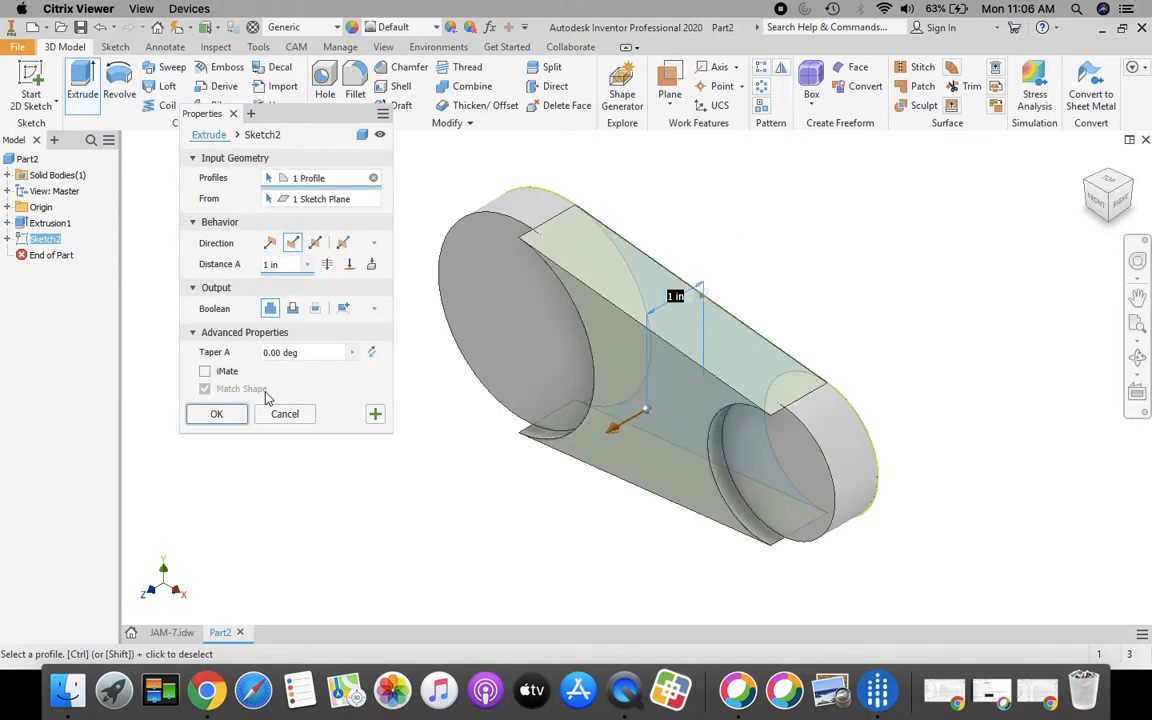
left_click(172, 632)
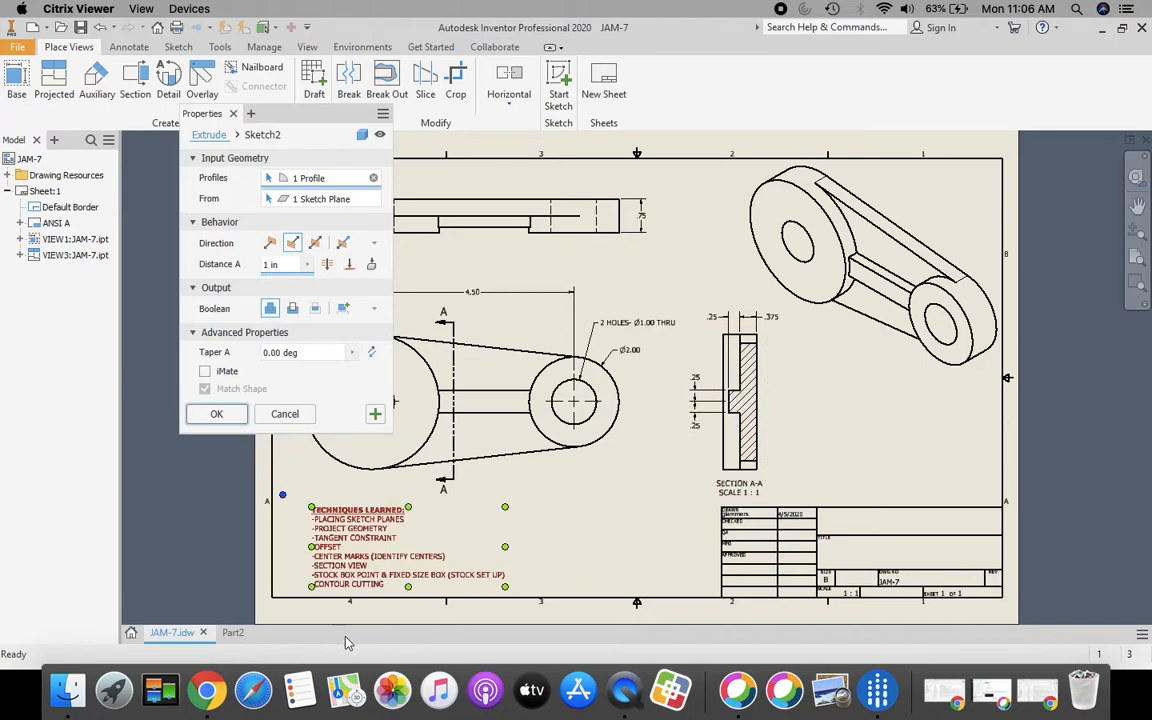
left_click(232, 633)
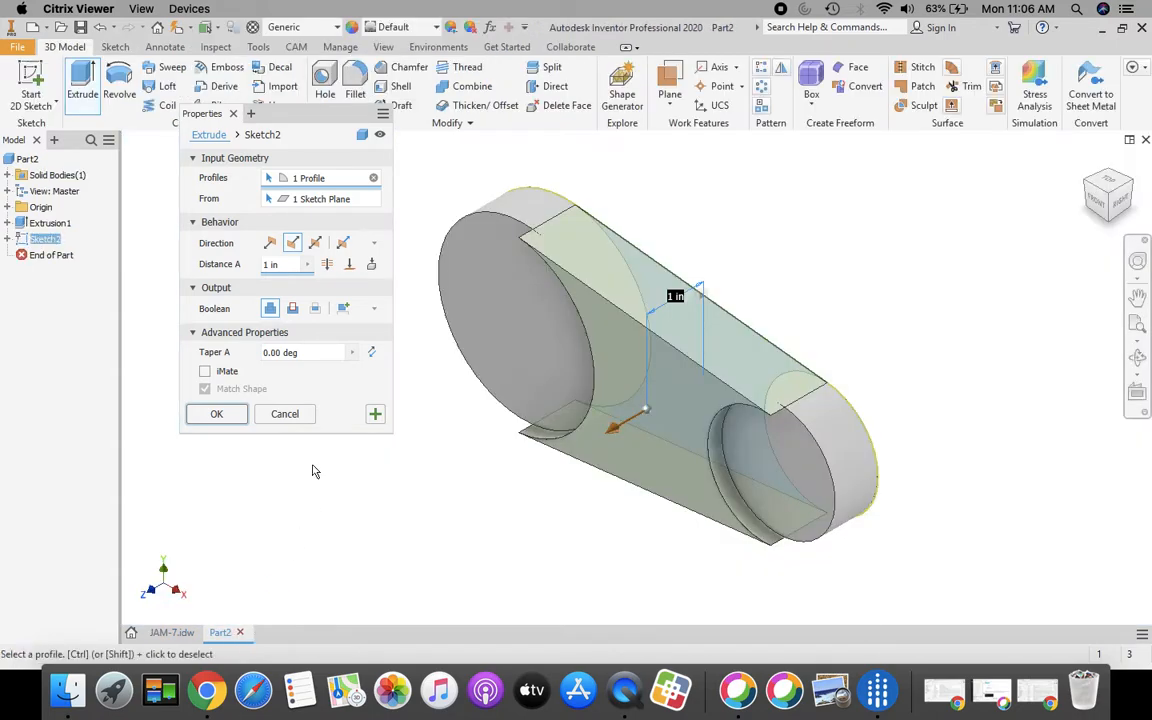
left_click(284, 264)
type("375")
left_click(217, 414)
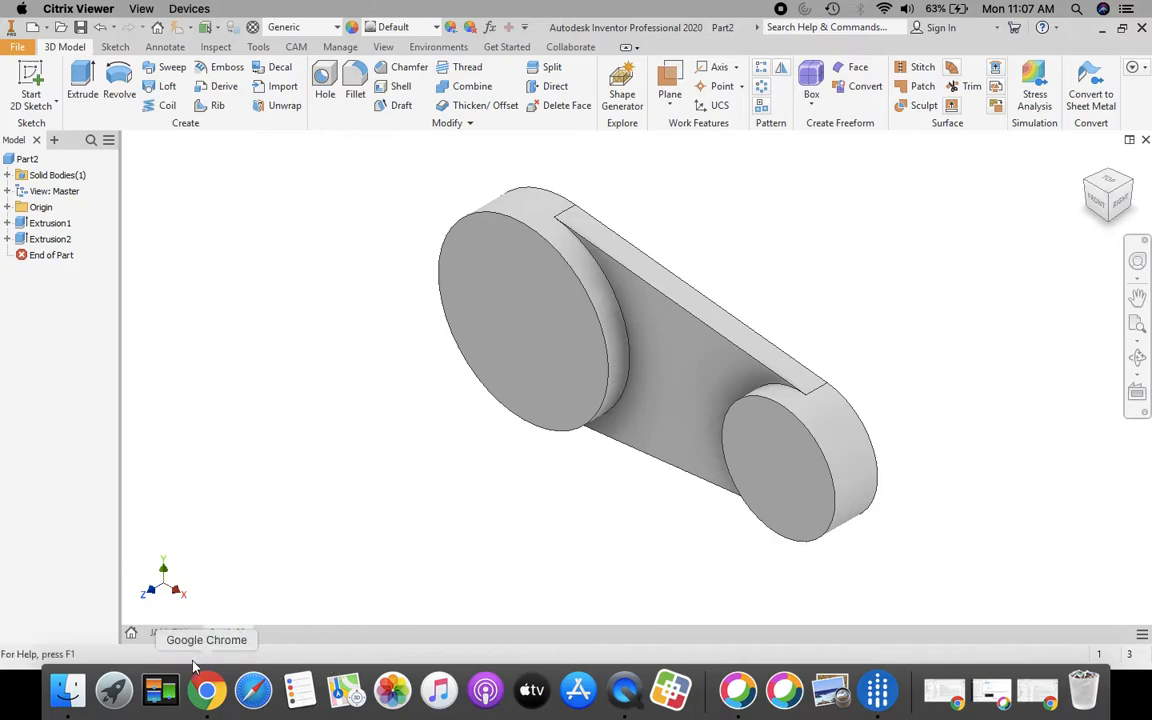
left_click(172, 632)
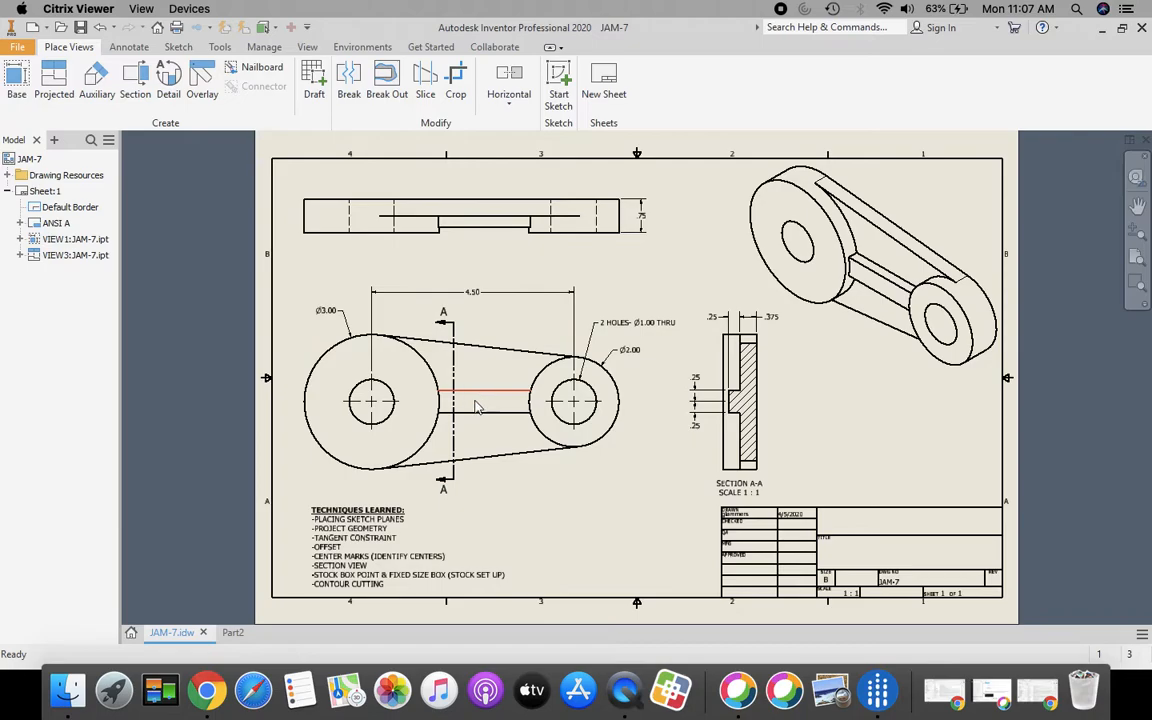
left_click(506, 407)
left_click(227, 636)
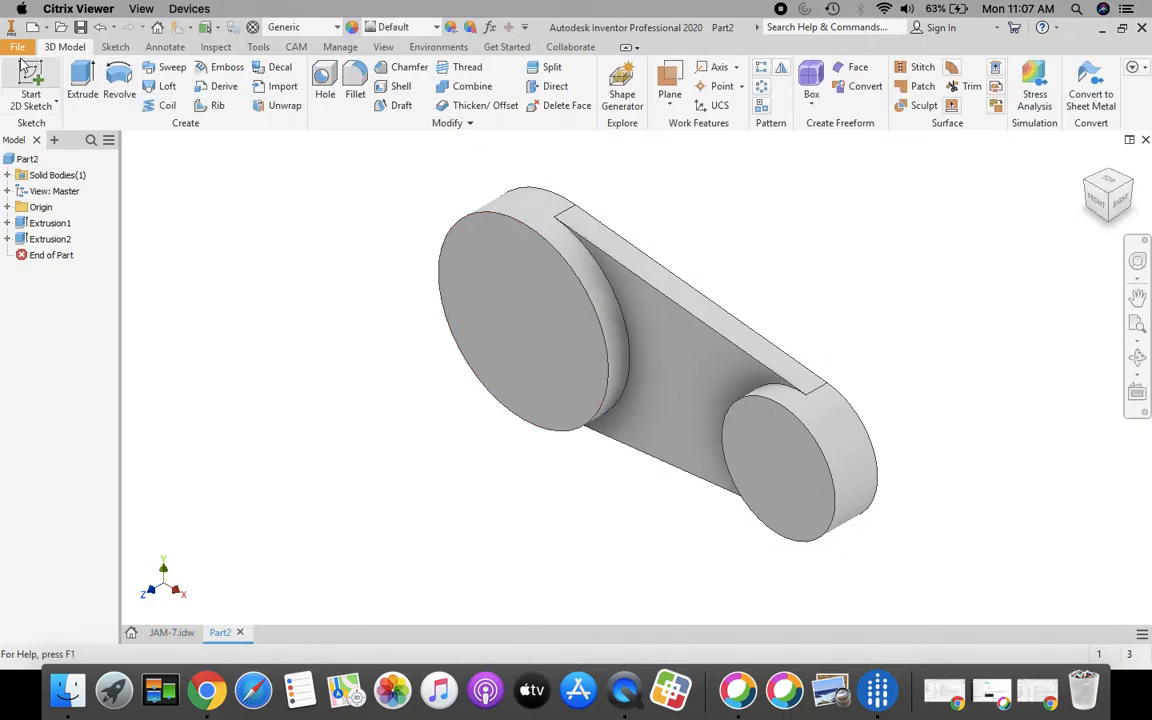
left_click(31, 80)
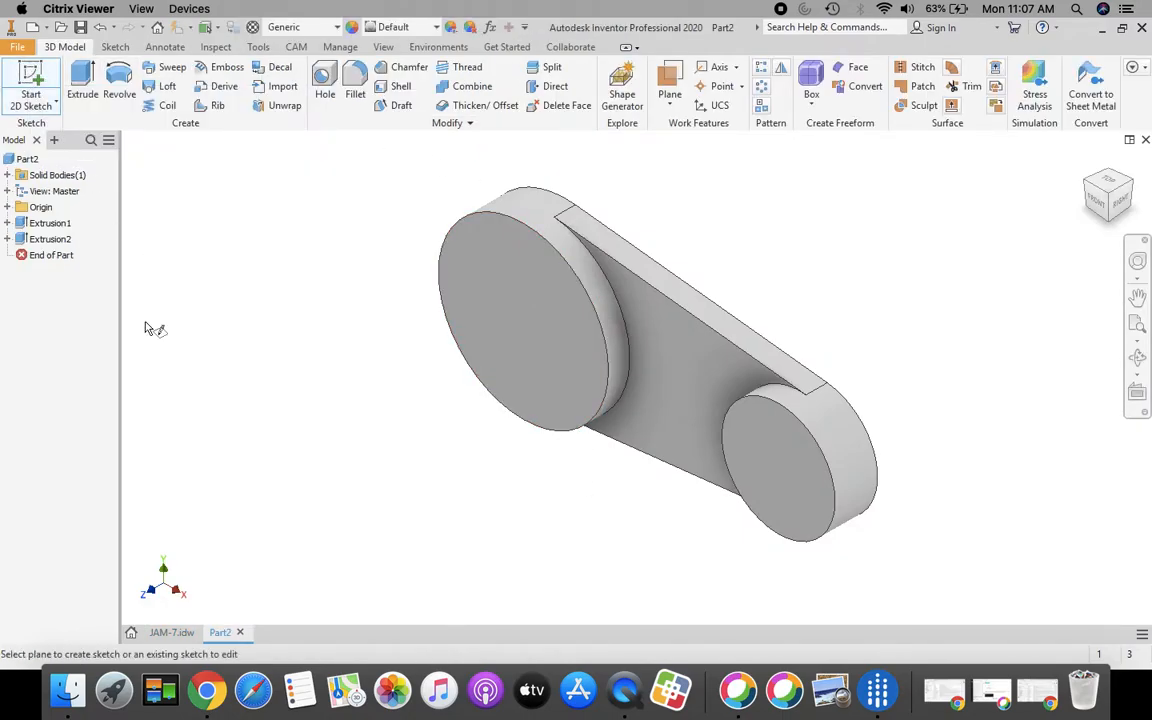
left_click(688, 385)
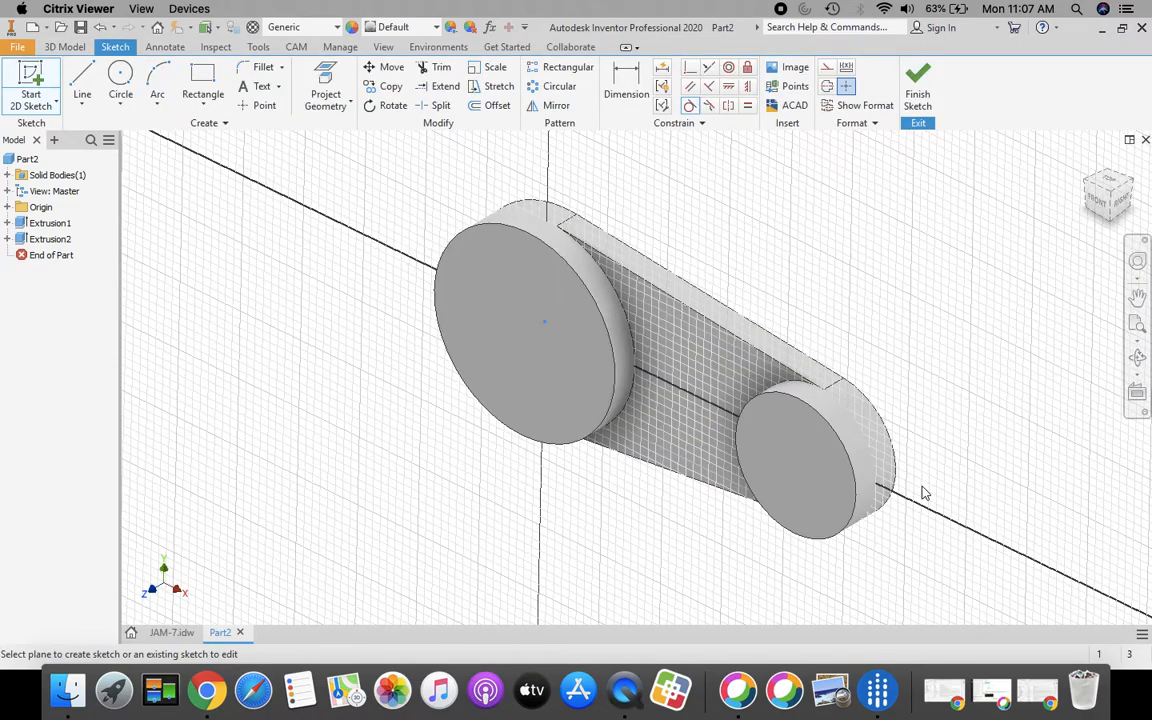
Step: Project both boss circles into Sketch3
left_click(1137, 325)
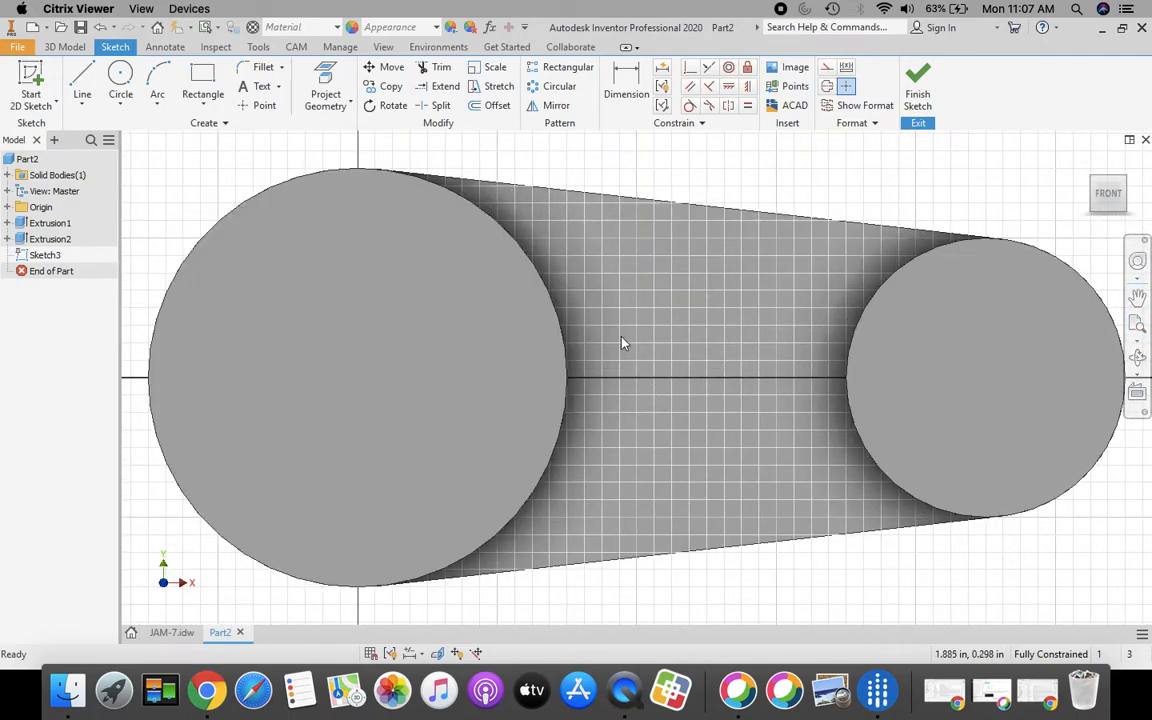
scroll(541, 330, "down", 2)
left_click(82, 82)
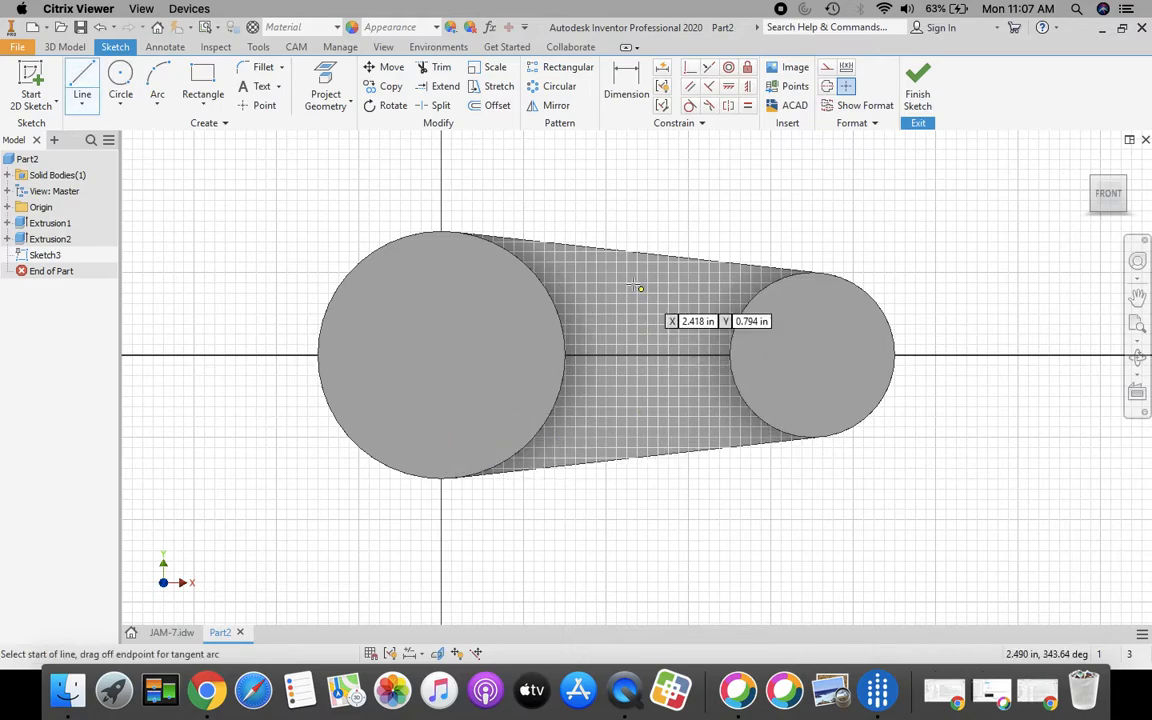
key("Escape")
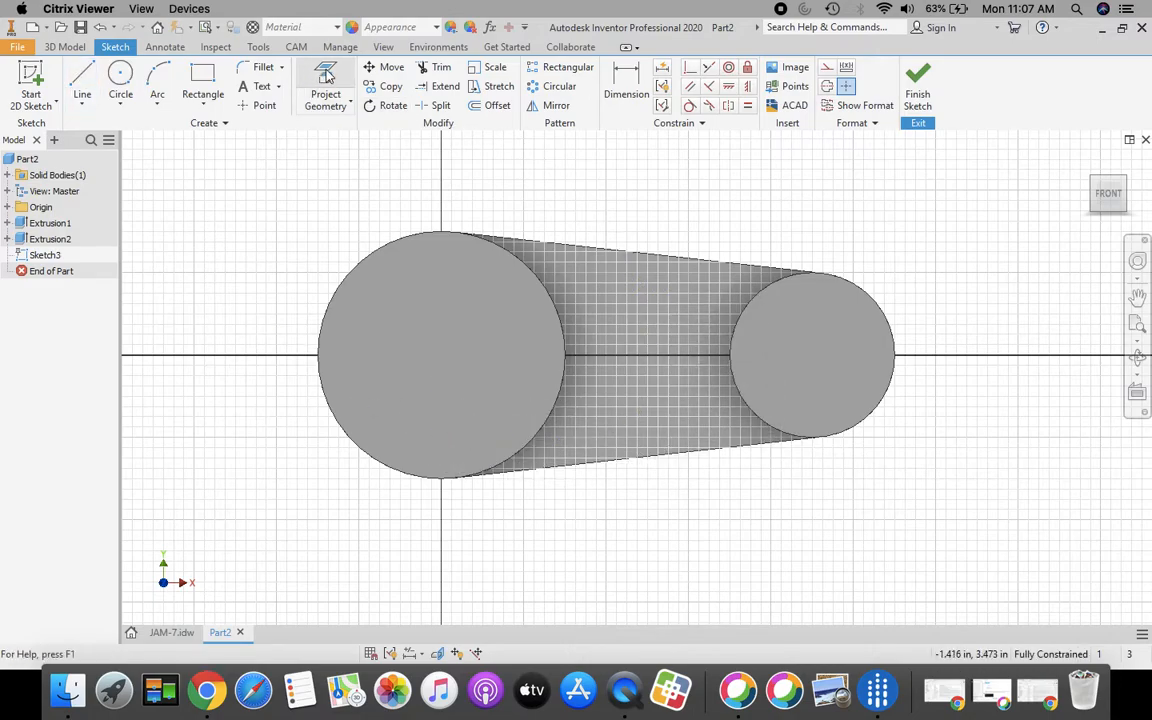
left_click(88, 80)
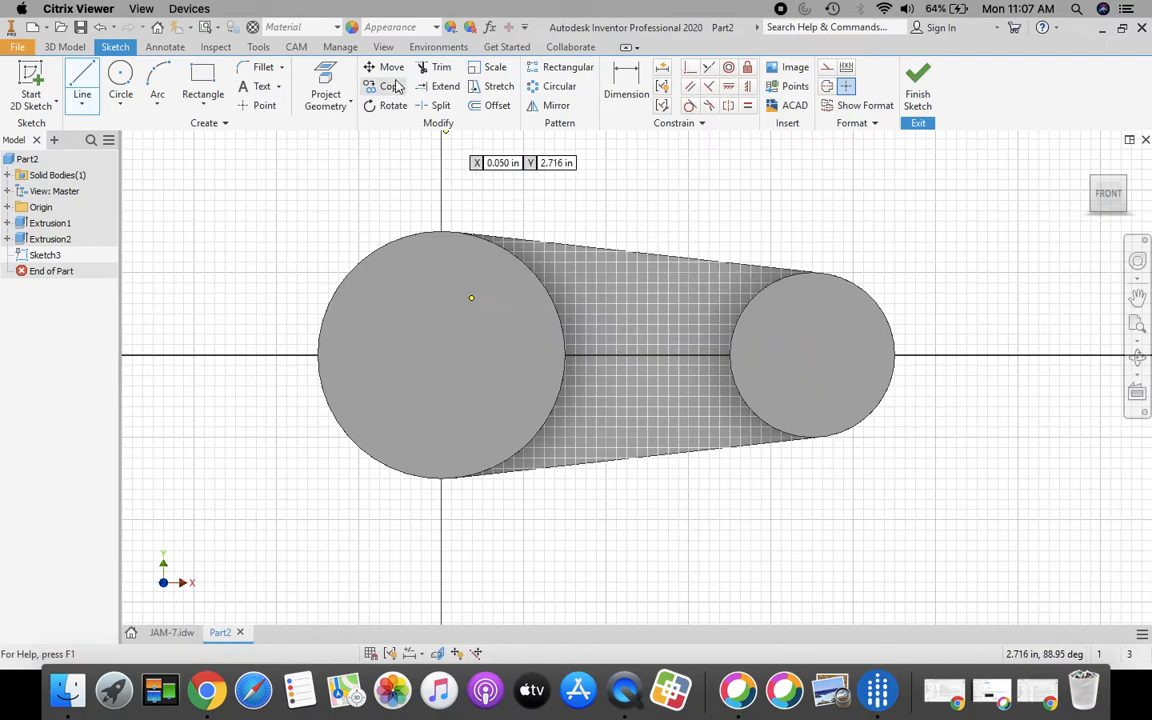
left_click(326, 90)
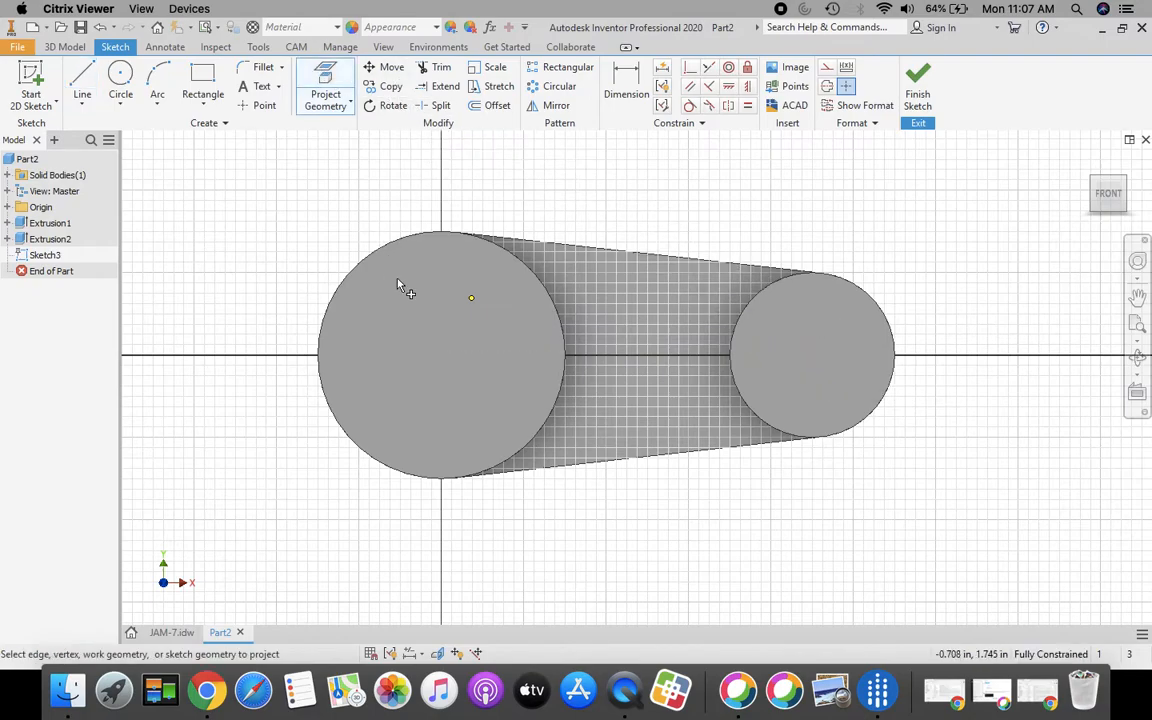
left_click(503, 362)
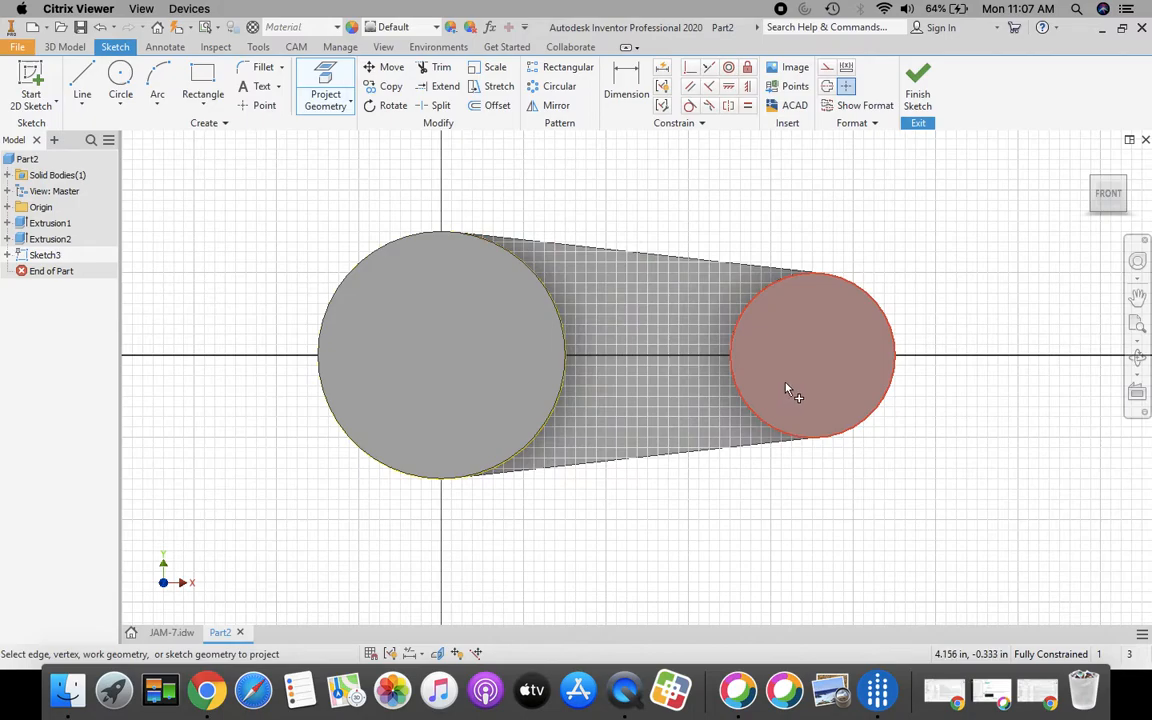
left_click(786, 386)
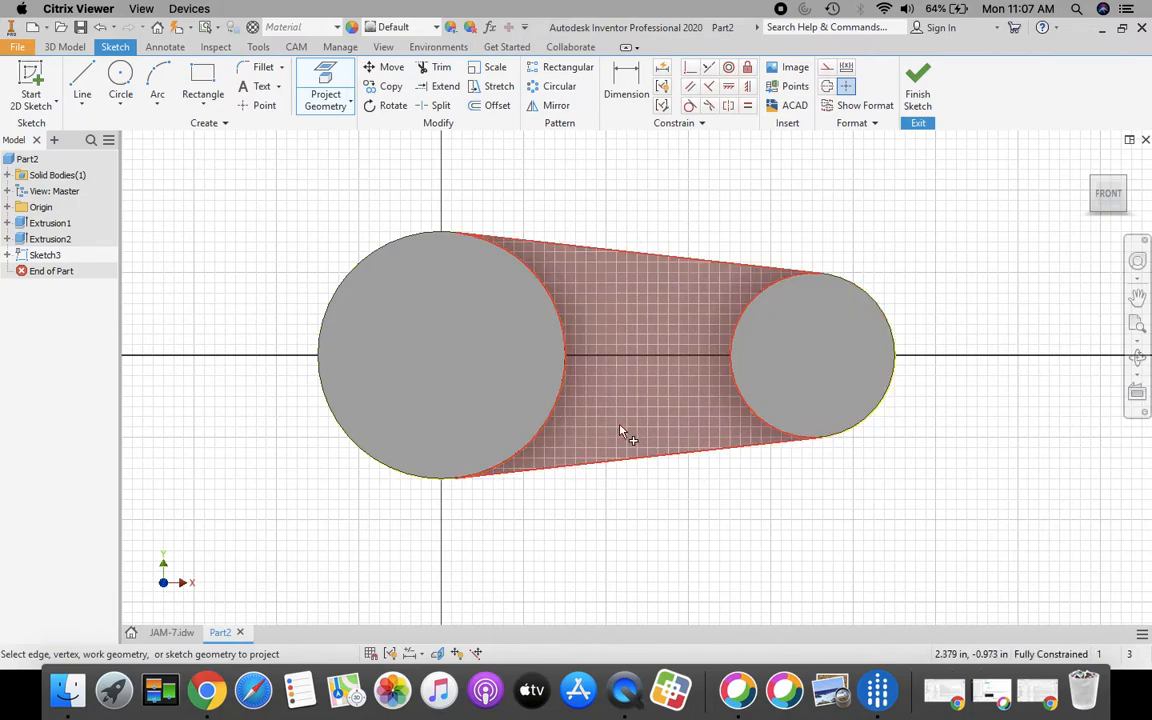
Step: Draw a 4.500 in horizontal line from the large boss centre to the small boss centre
key("Escape")
key("l")
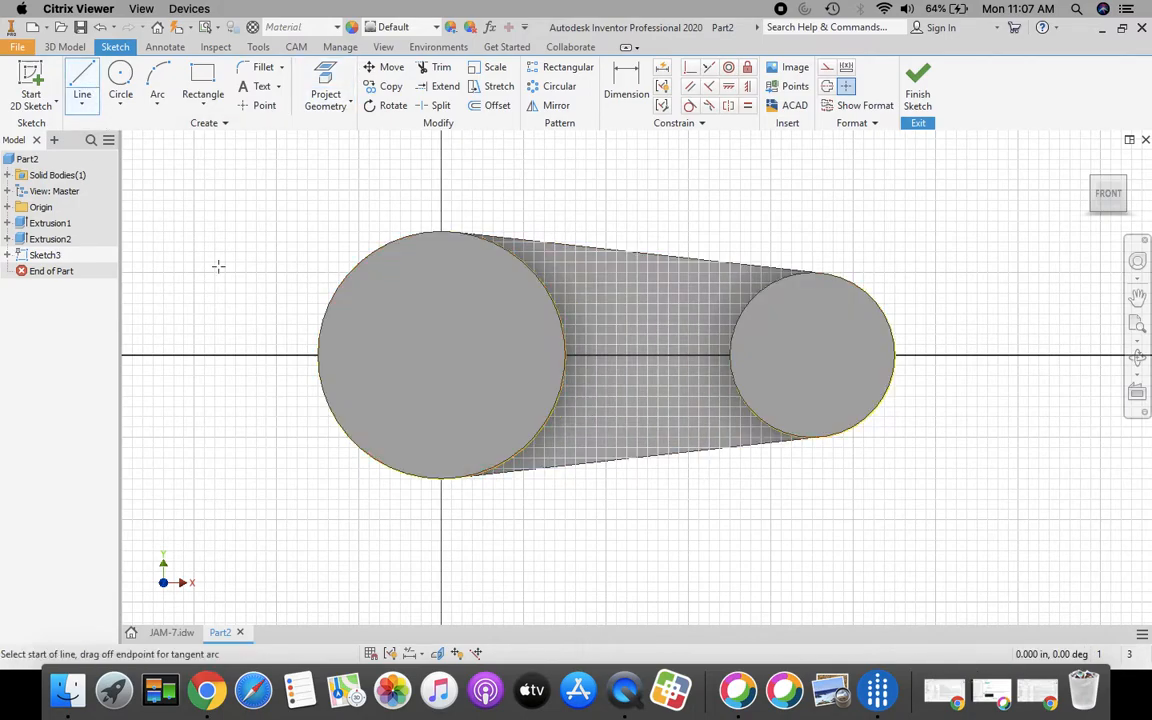
left_click(441, 355)
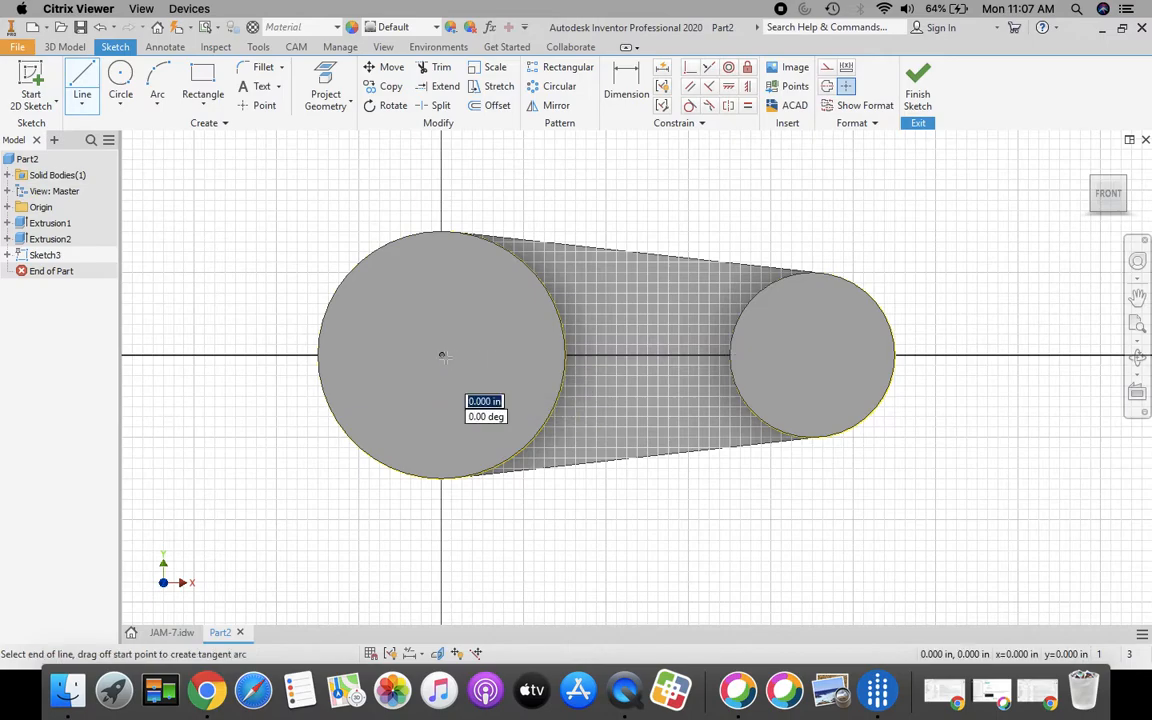
left_click(812, 355)
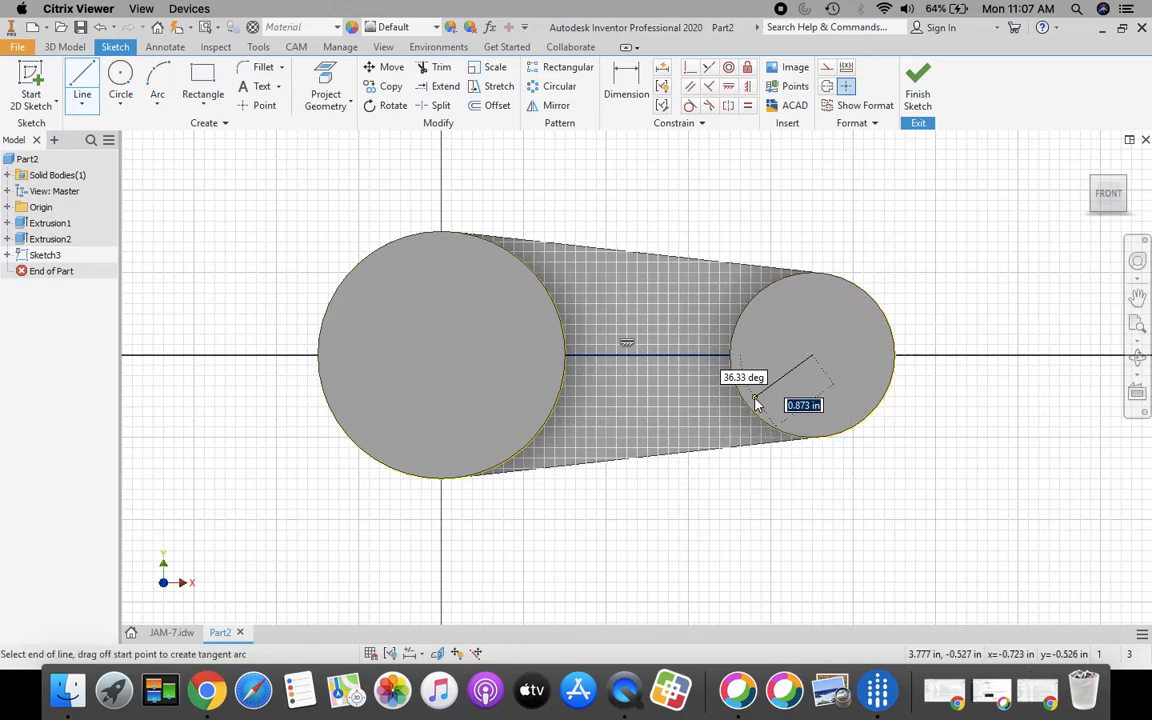
key("Escape")
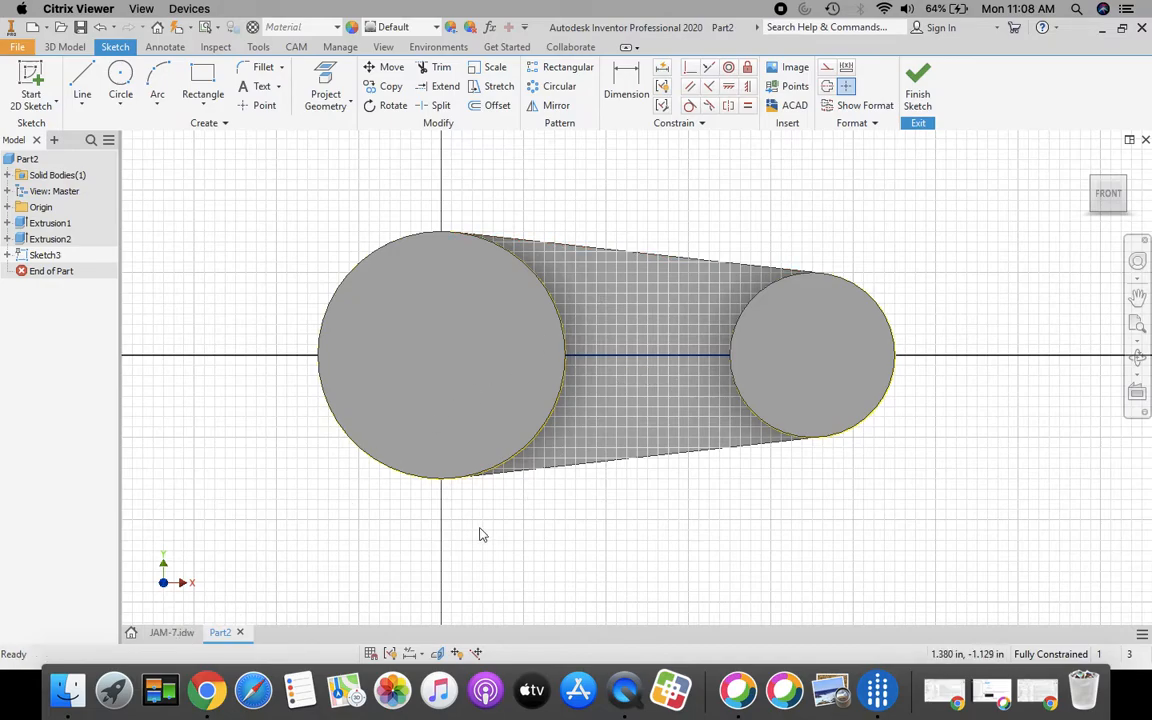
left_click(170, 632)
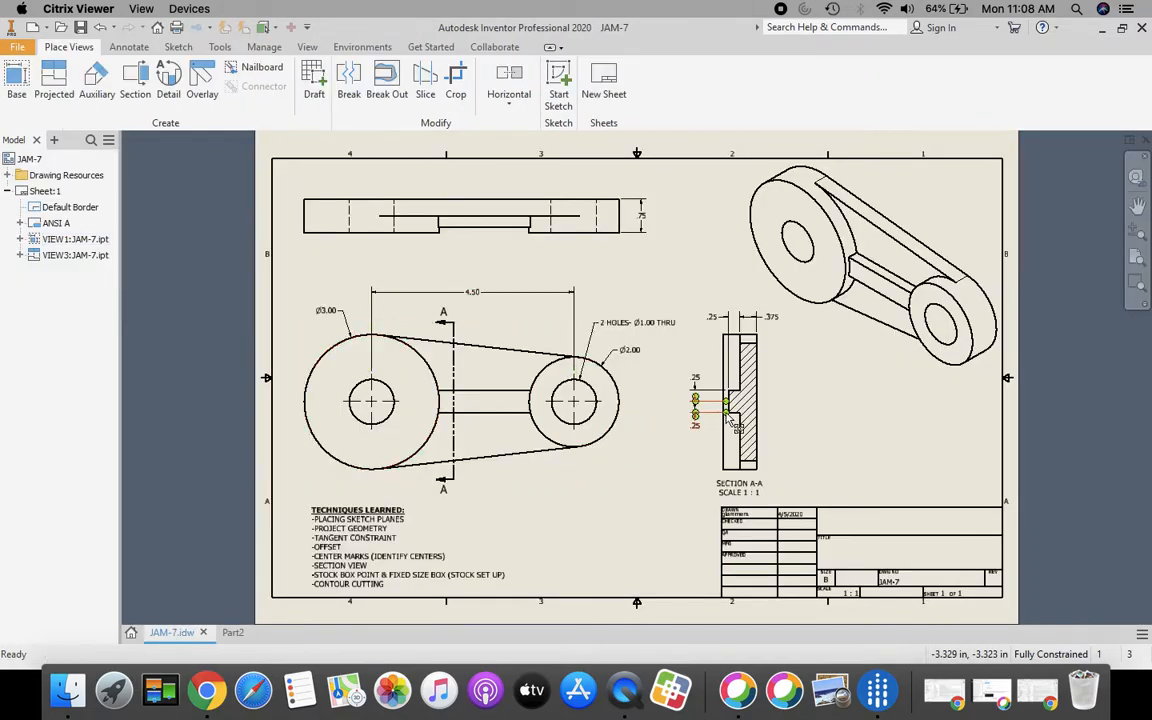
scroll(718, 420, "up", 3)
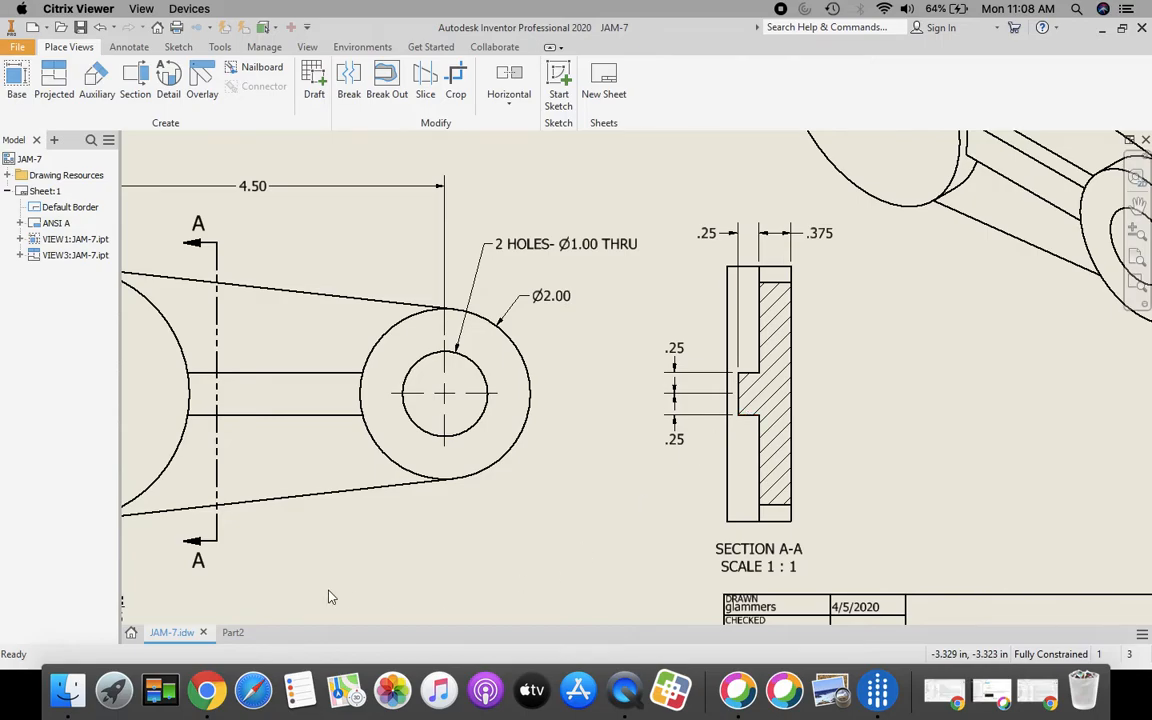
left_click(232, 632)
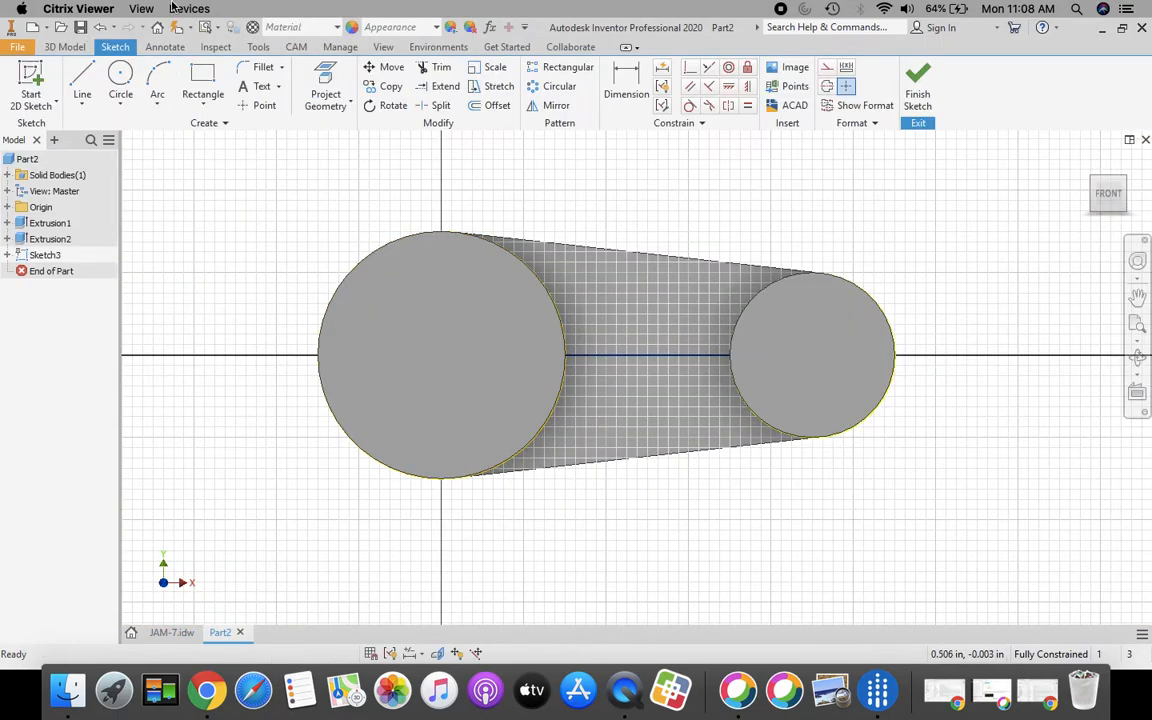
Step: Offset the centre line 0.25 in above and 0.25 in below, then finish Sketch3
left_click(492, 105)
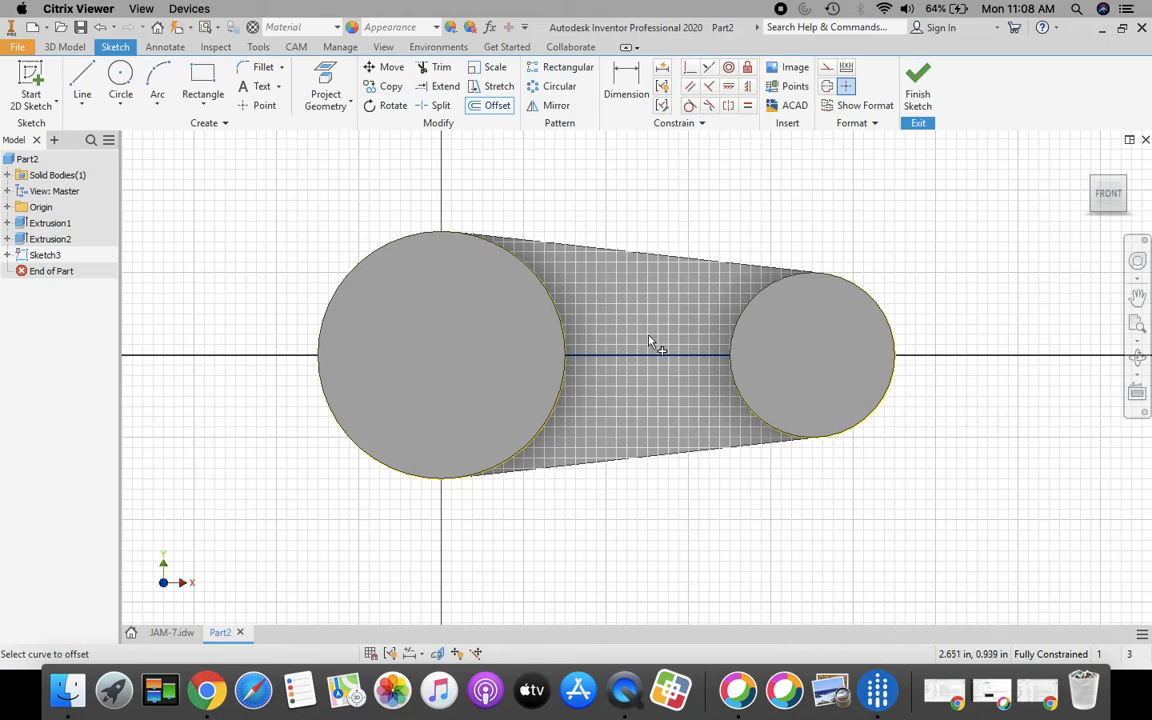
left_click(641, 362)
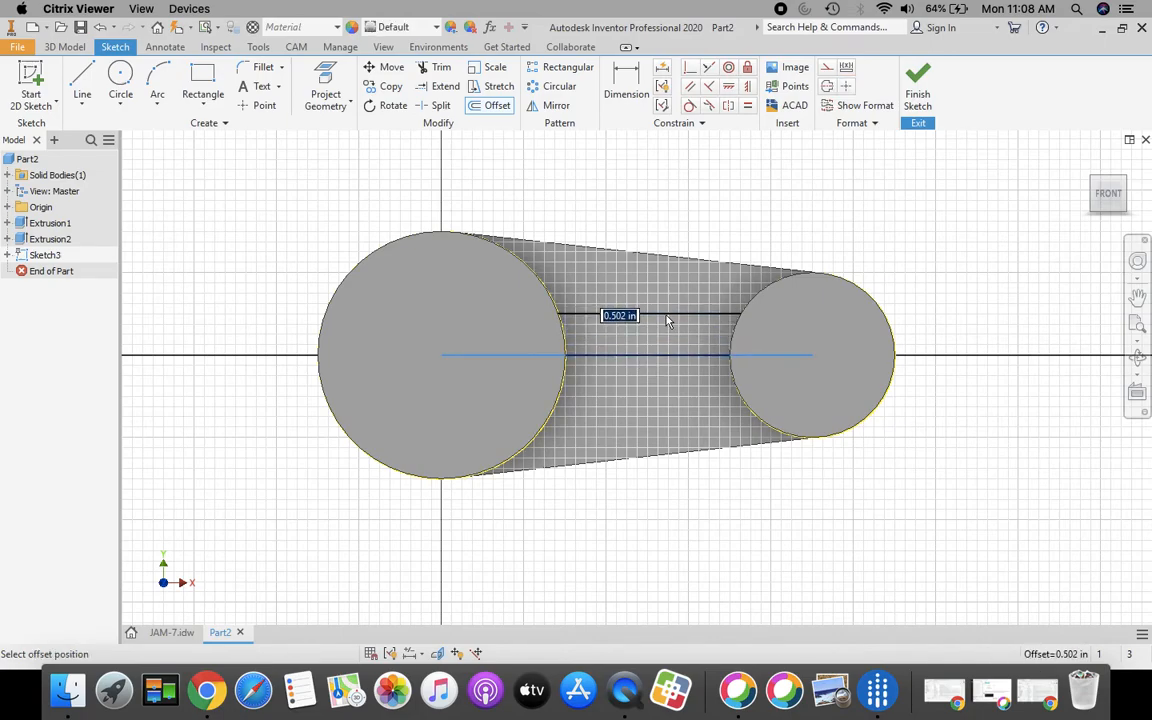
type(".25")
key("Return")
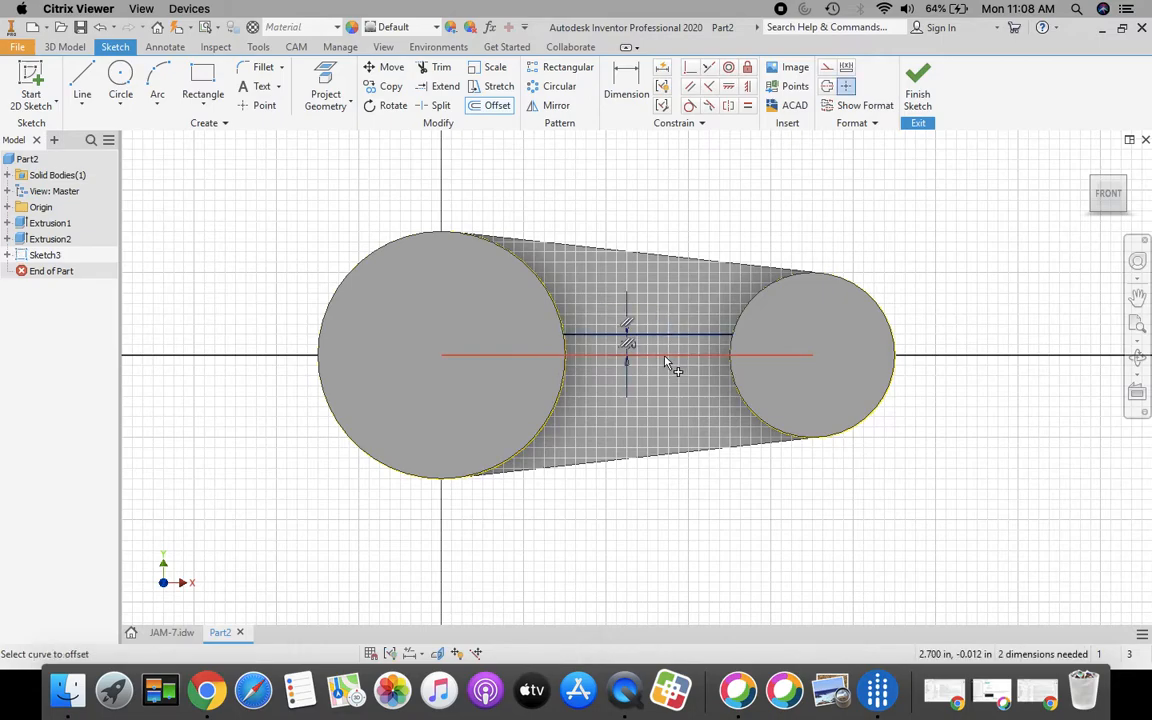
left_click(662, 356)
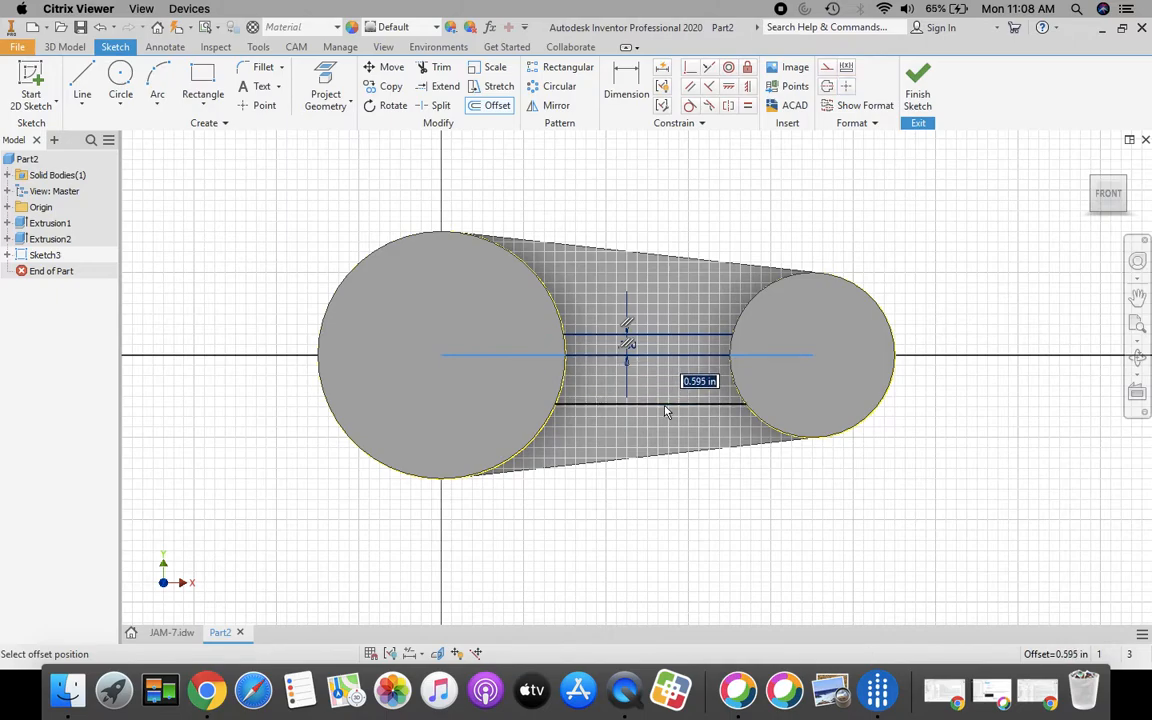
type(".25")
key("Return")
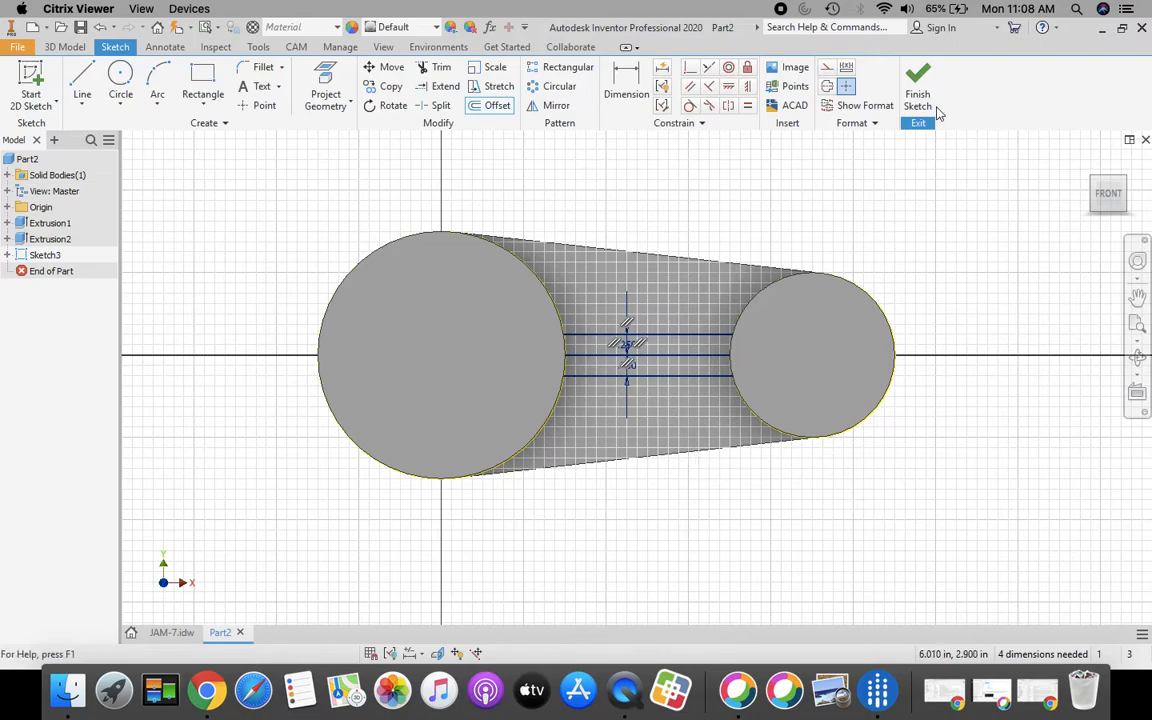
left_click(920, 100)
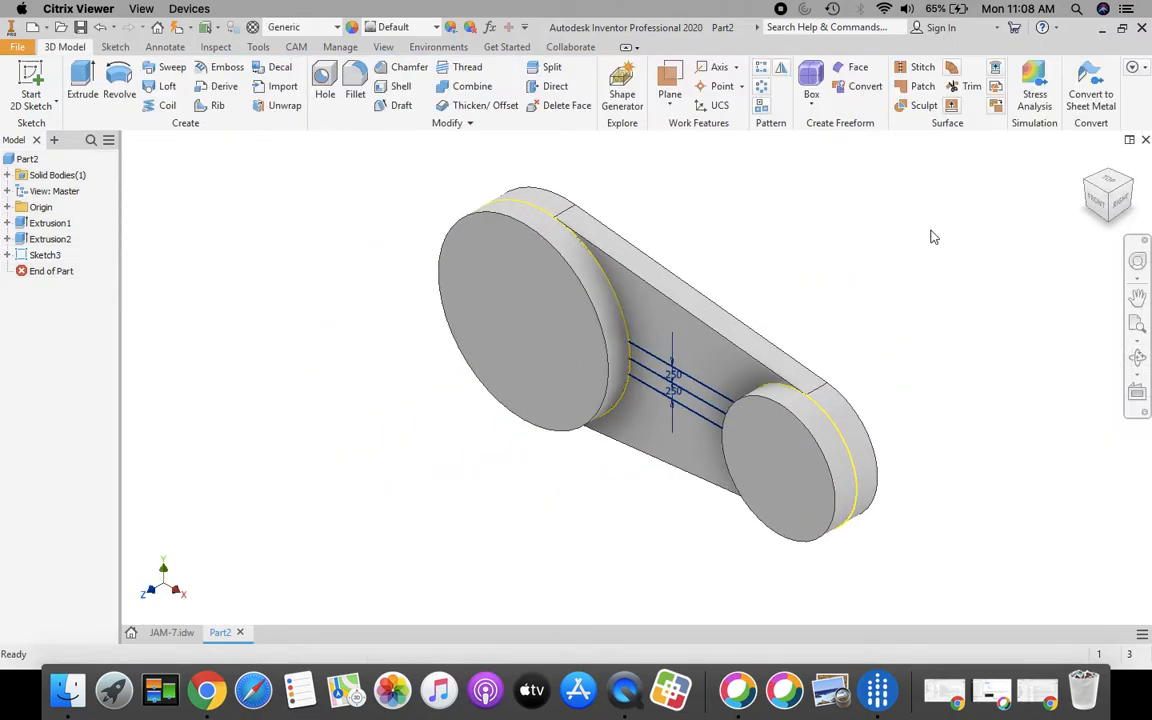
left_click(172, 633)
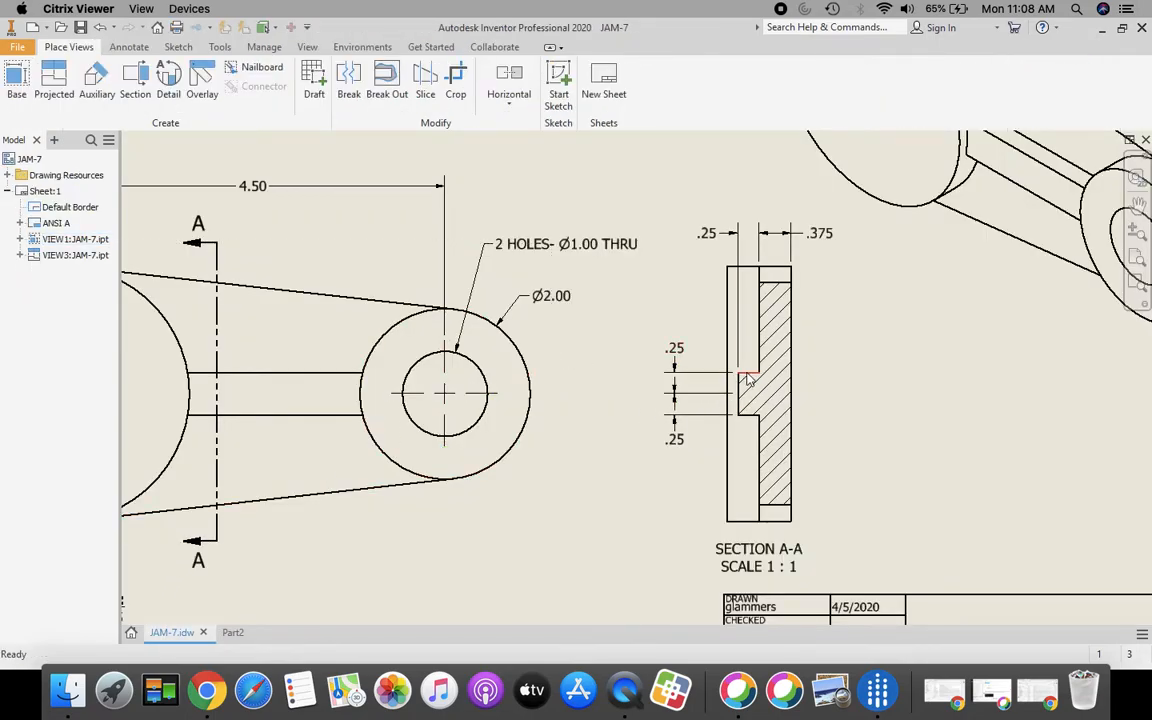
left_click(708, 234)
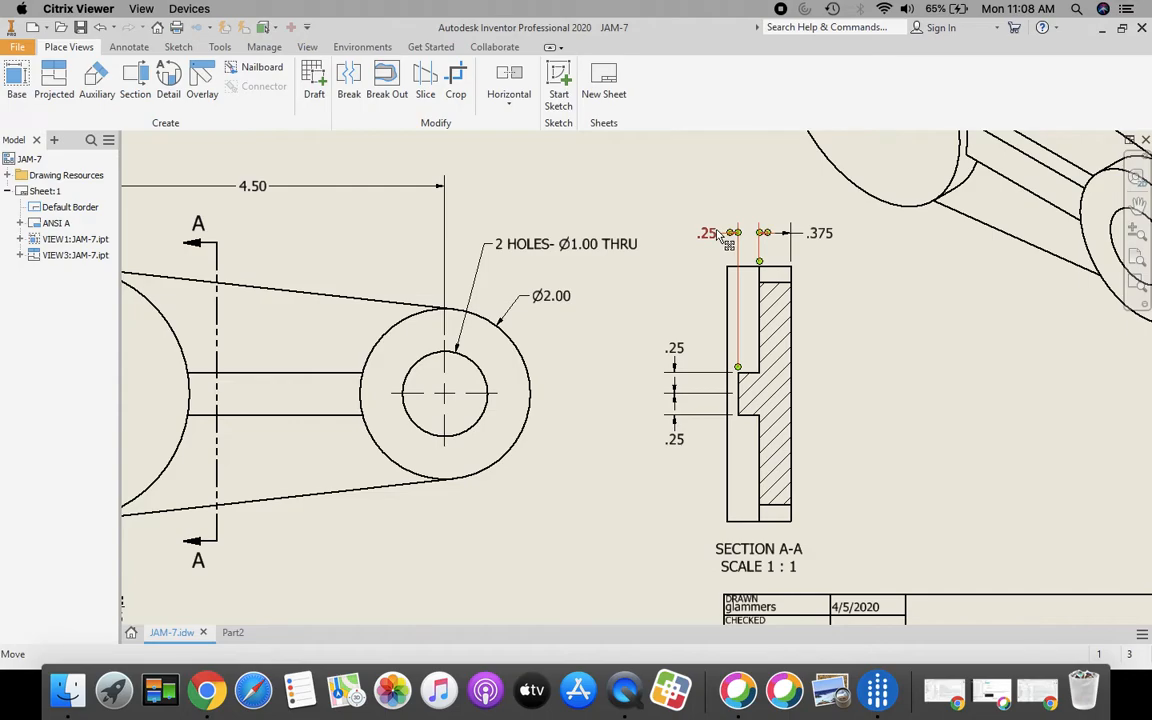
left_click(232, 632)
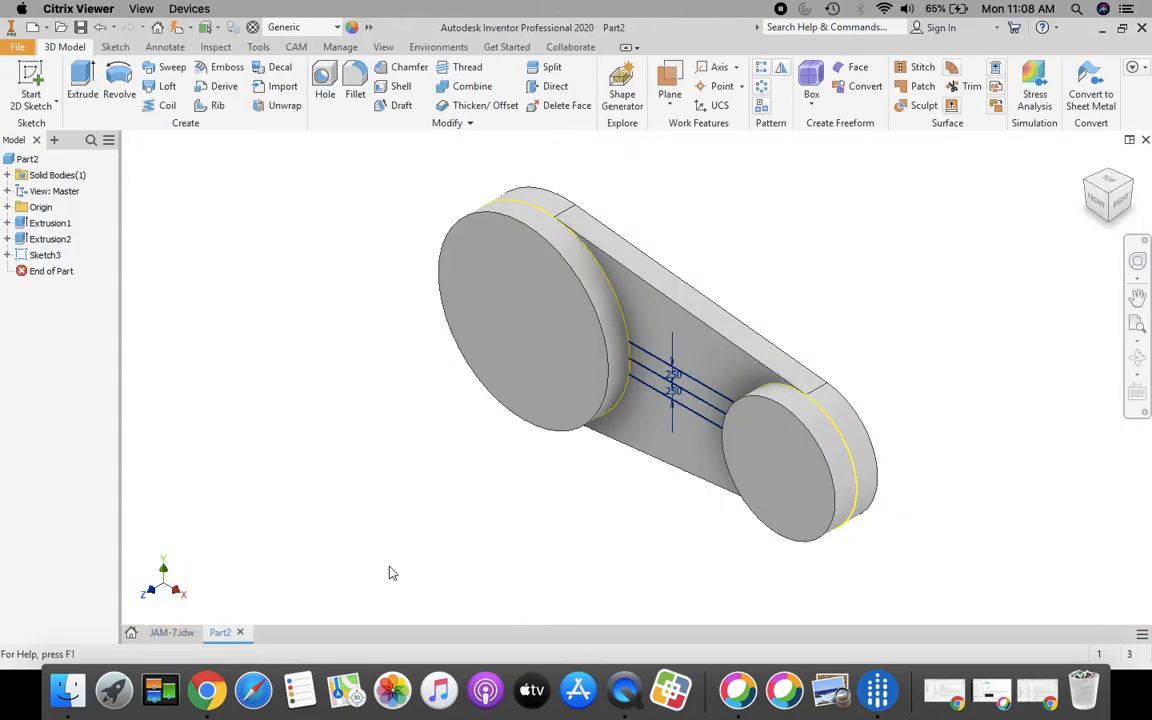
left_click(82, 85)
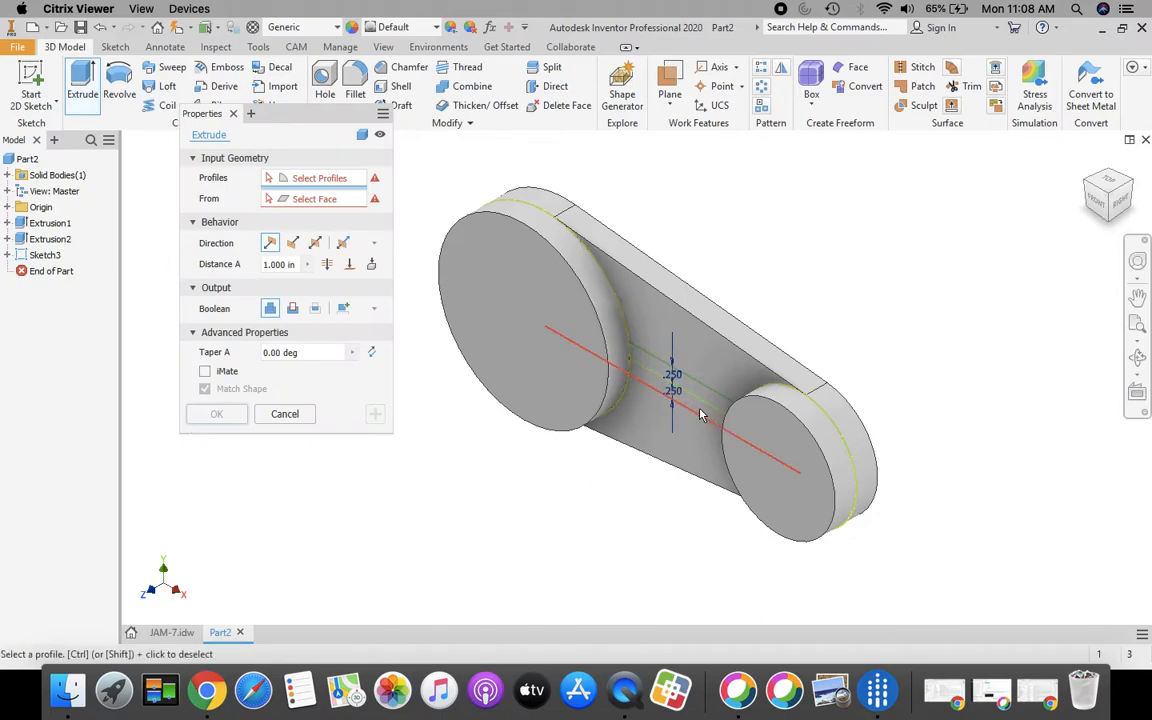
Step: Extrude both rib strip profiles 0.25 in to form the centre rib along the arm
left_click(663, 406)
left_click(656, 386)
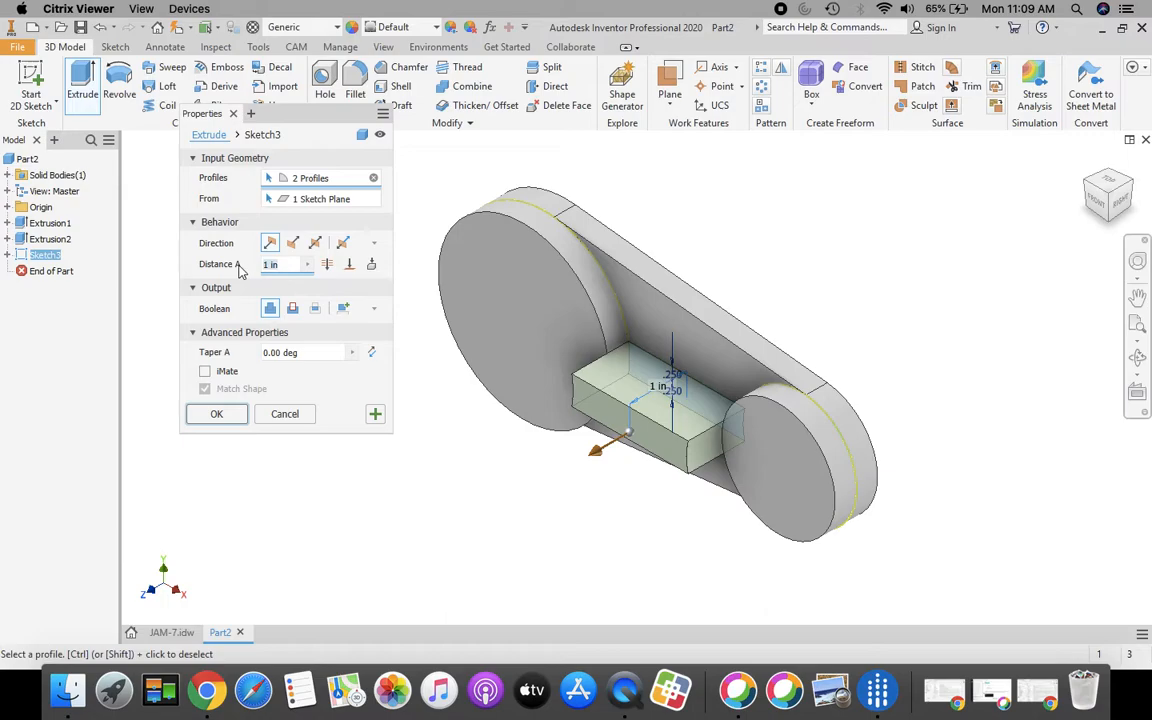
type(".25")
left_click(215, 415)
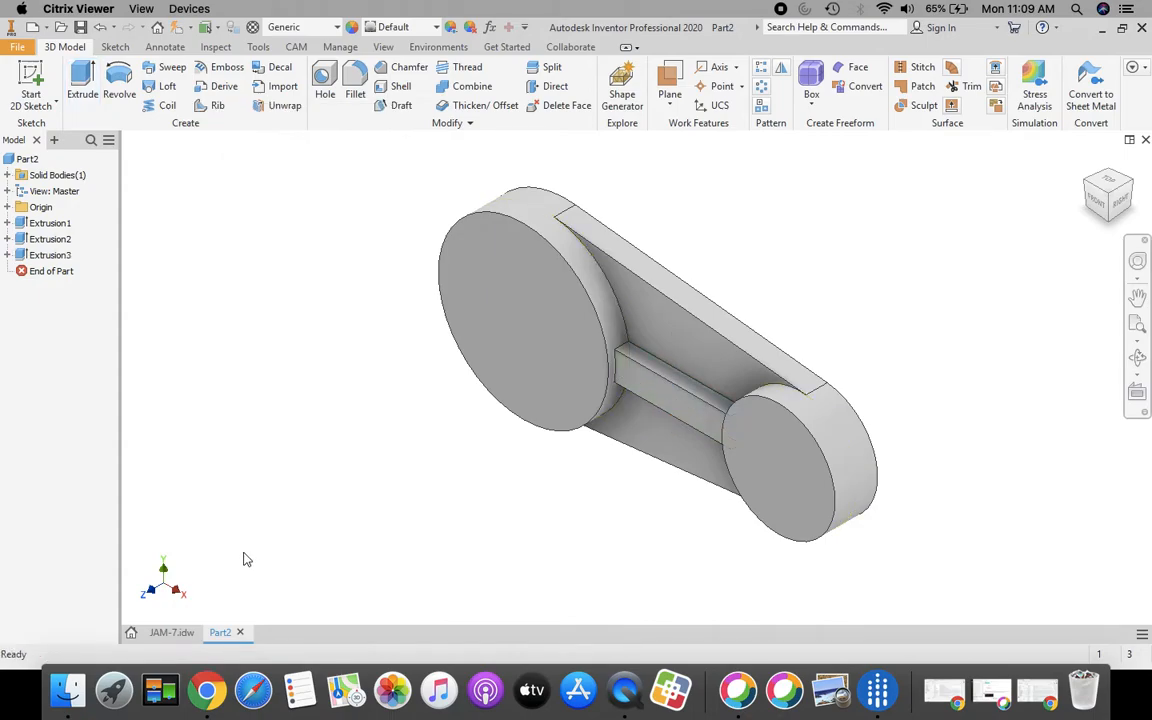
Step: Check the JAM-7 reference drawing for the Ø3.00 circle and notes, then return to Part2
left_click(171, 633)
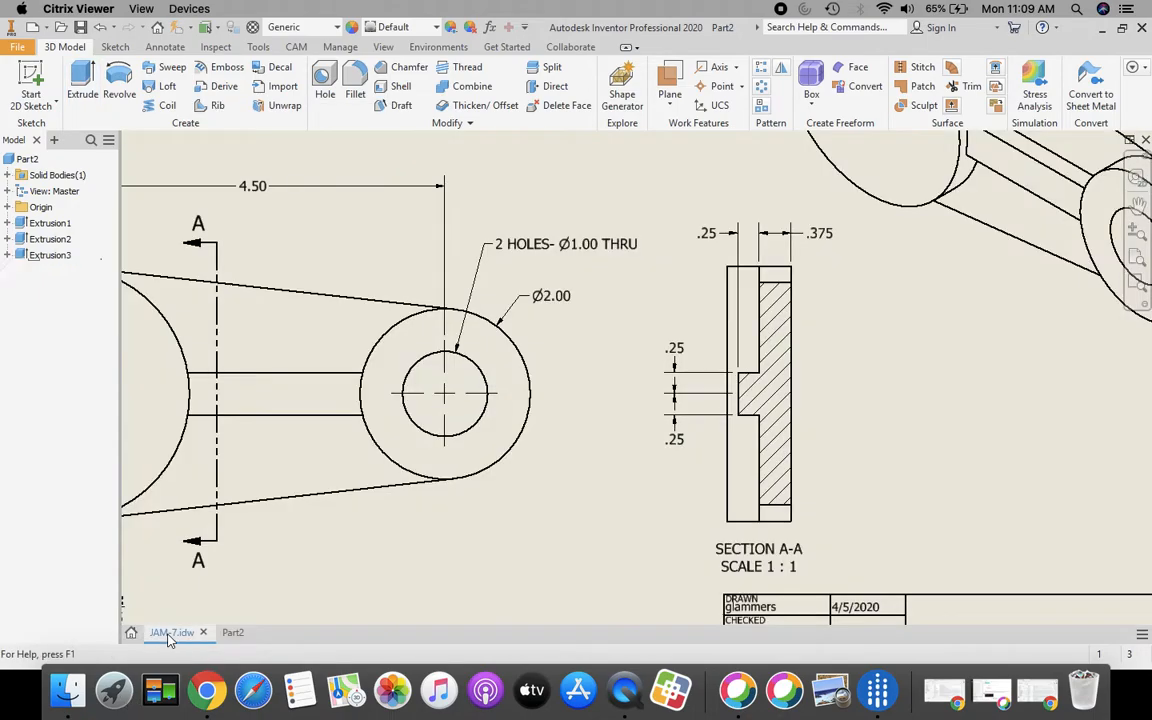
mouse_move(407, 533)
middle_mouse_down()
mouse_move(550, 483)
mouse_move(725, 476)
middle_mouse_up()
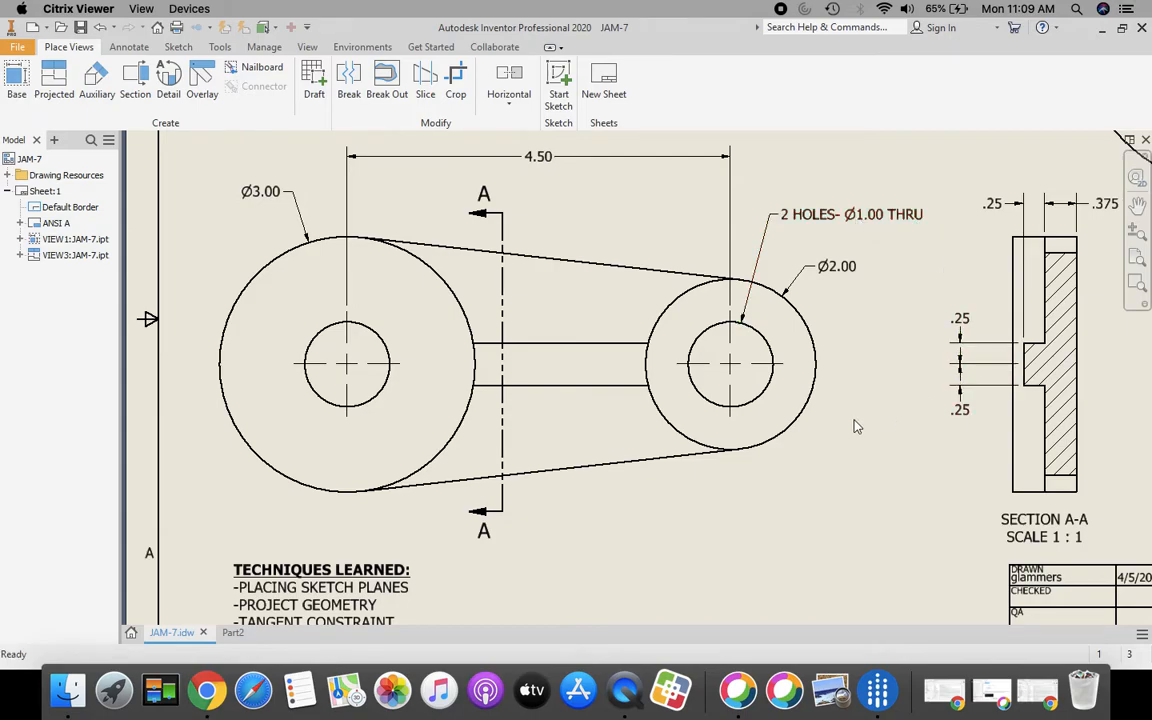
left_click(233, 633)
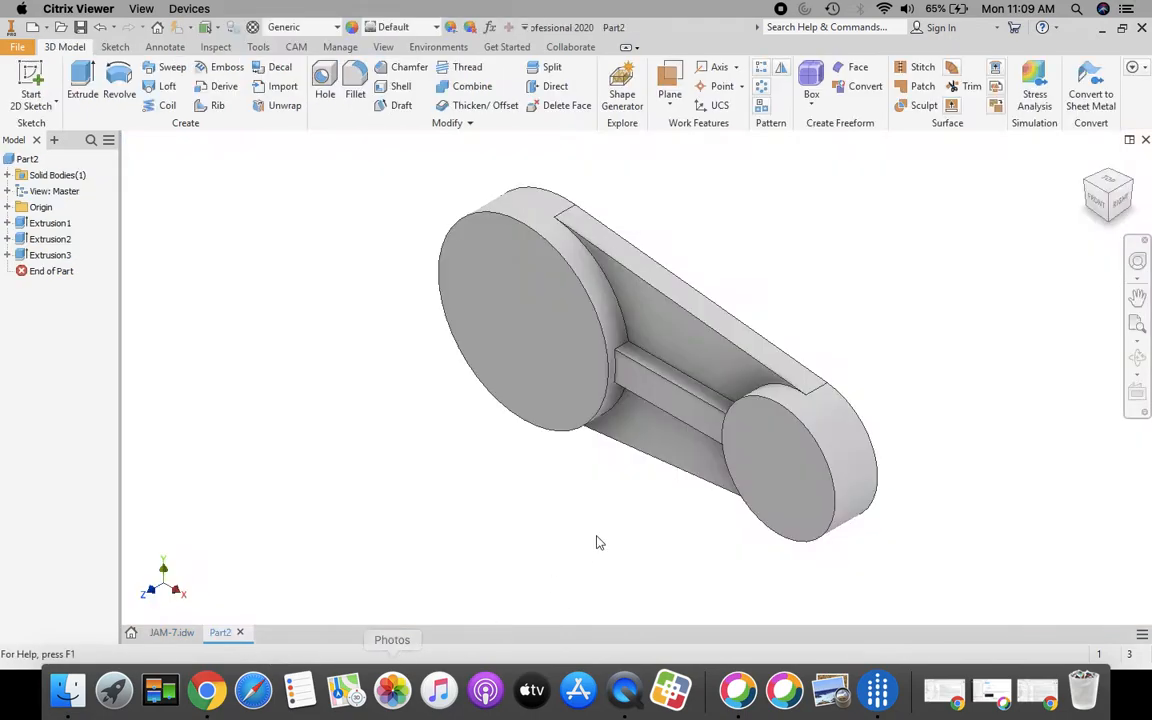
Step: Start a new sketch on the large circular face and zoom in on the link
left_click(33, 78)
left_click(471, 294)
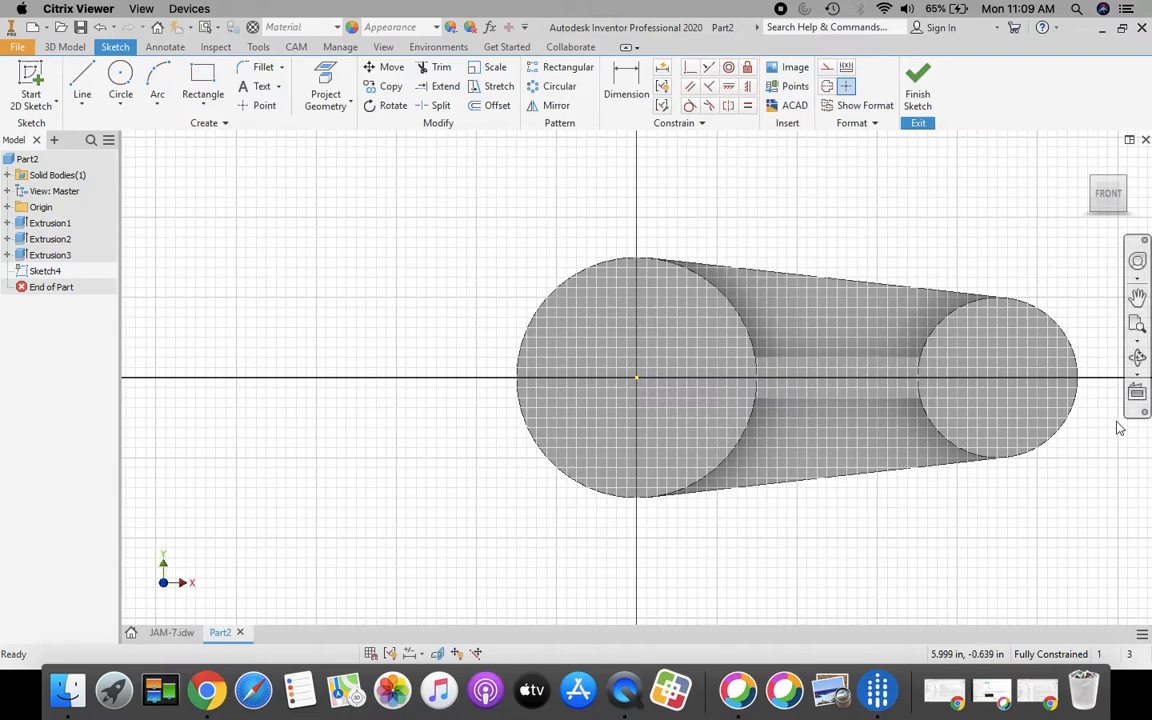
mouse_move(1104, 197)
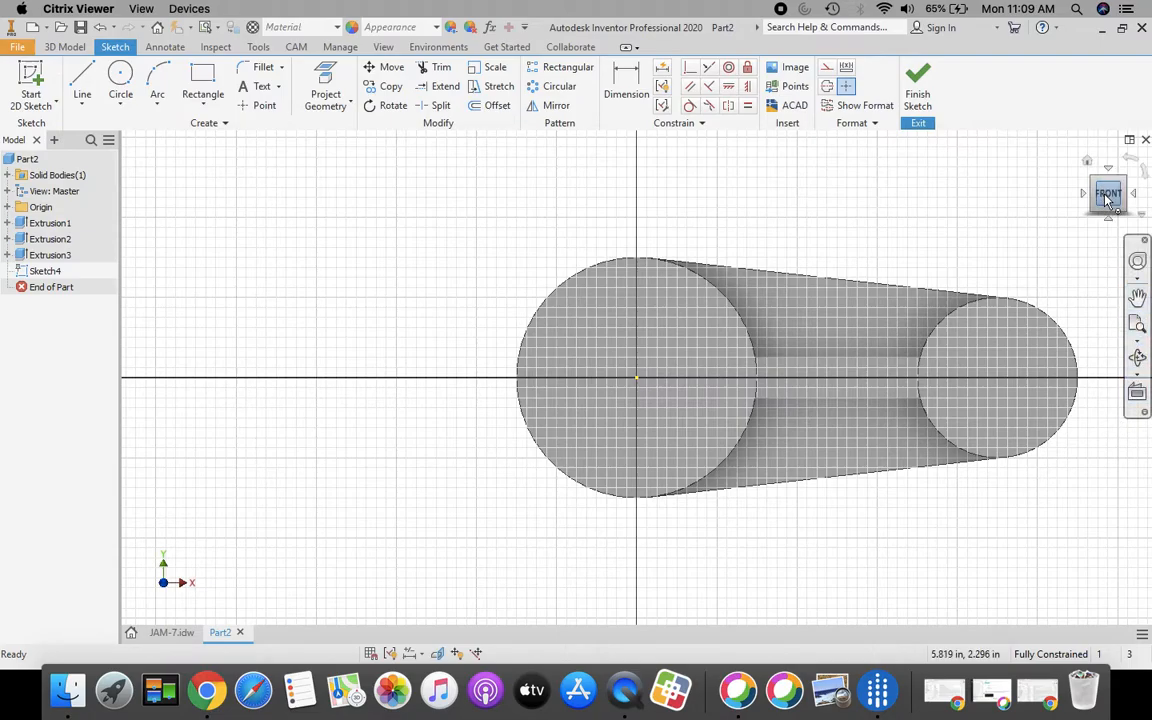
left_click(1137, 327)
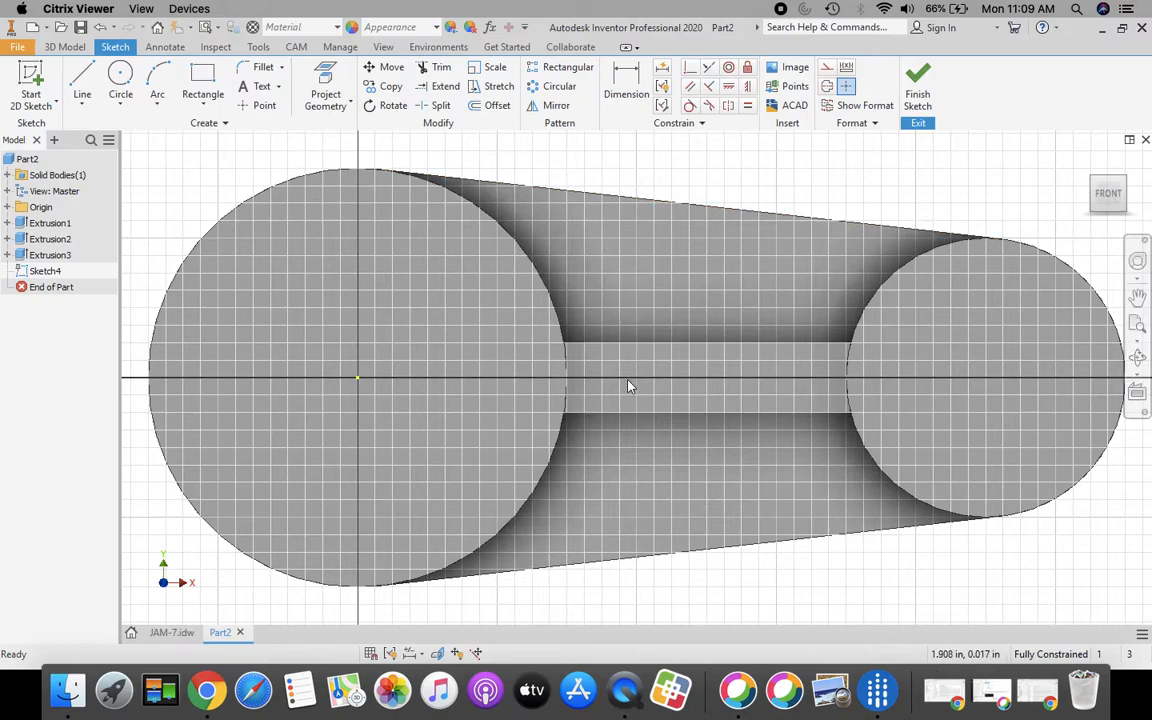
scroll(628, 387, "down", 5)
scroll(650, 399, "up", 3)
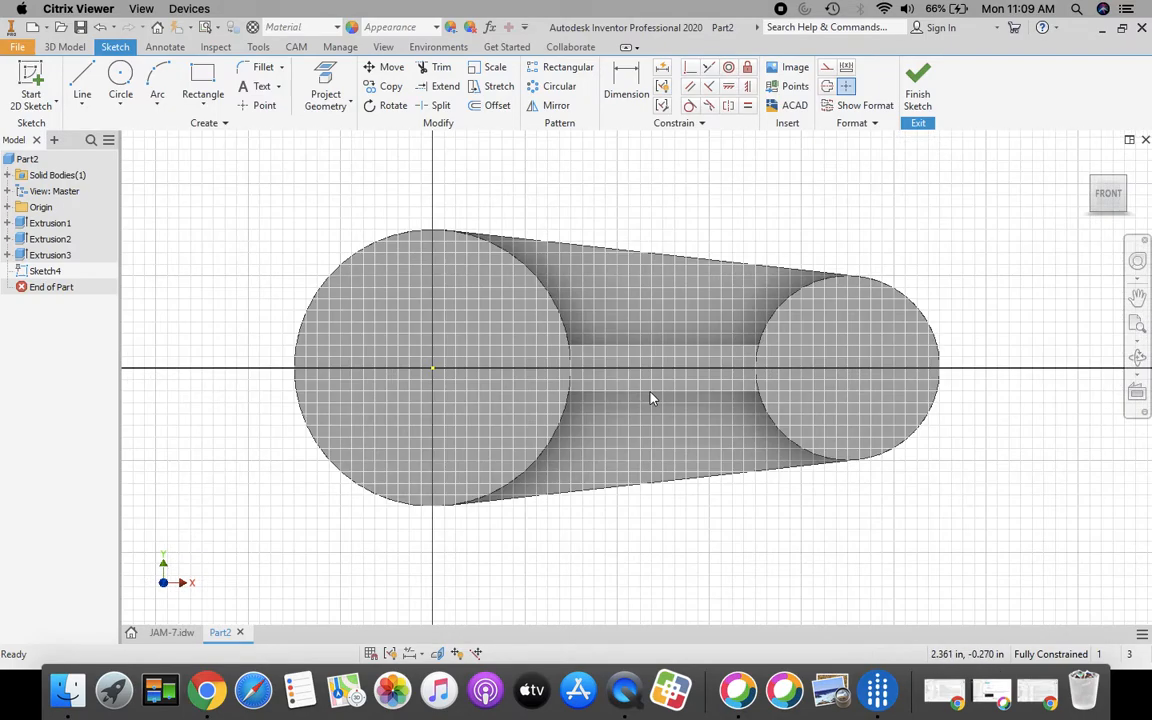
left_click(120, 76)
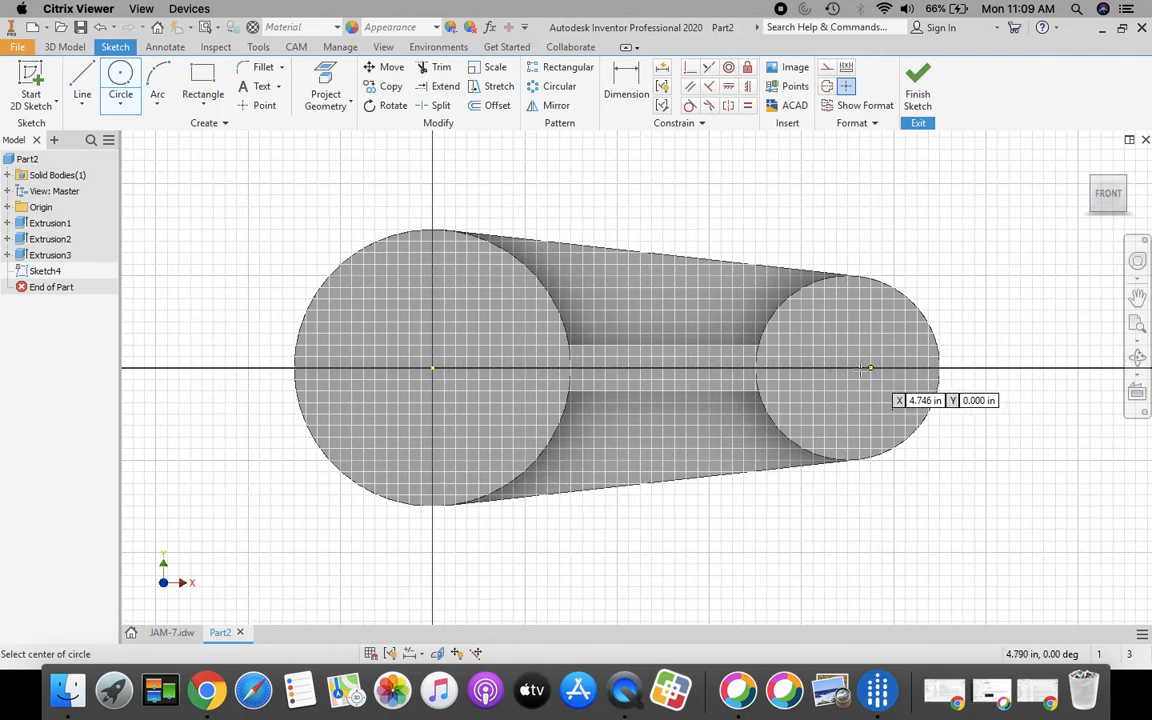
key("Escape")
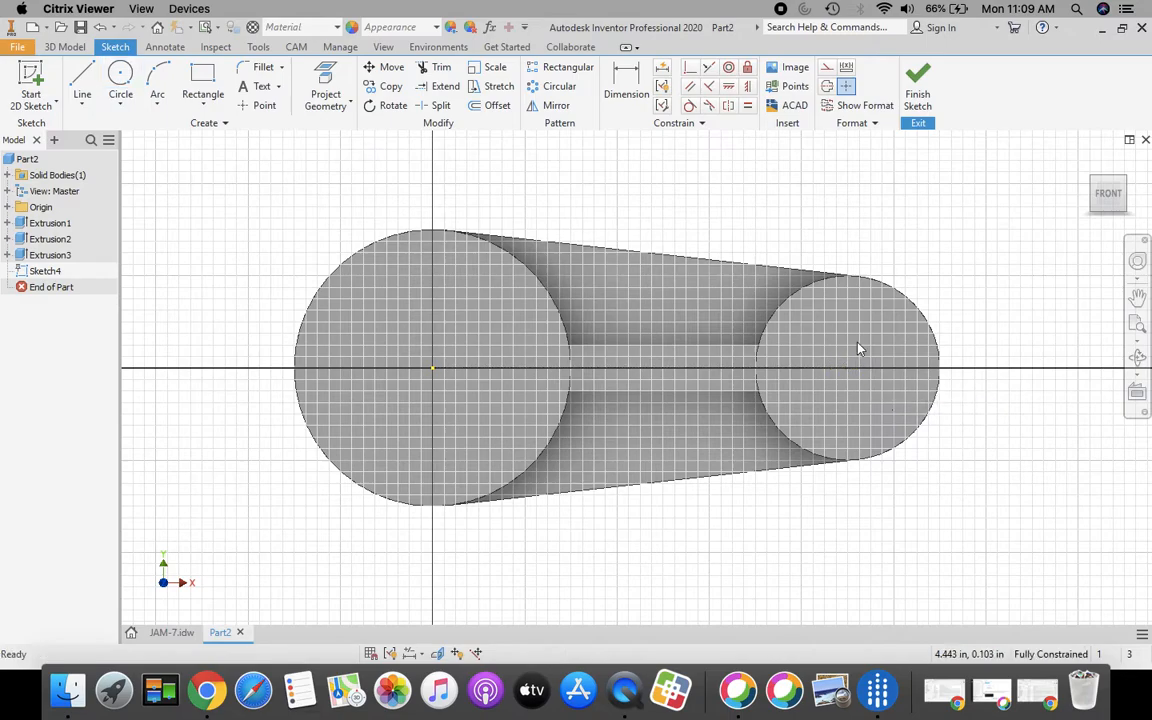
Step: Project the large and small boss outlines into the sketch
left_click(326, 92)
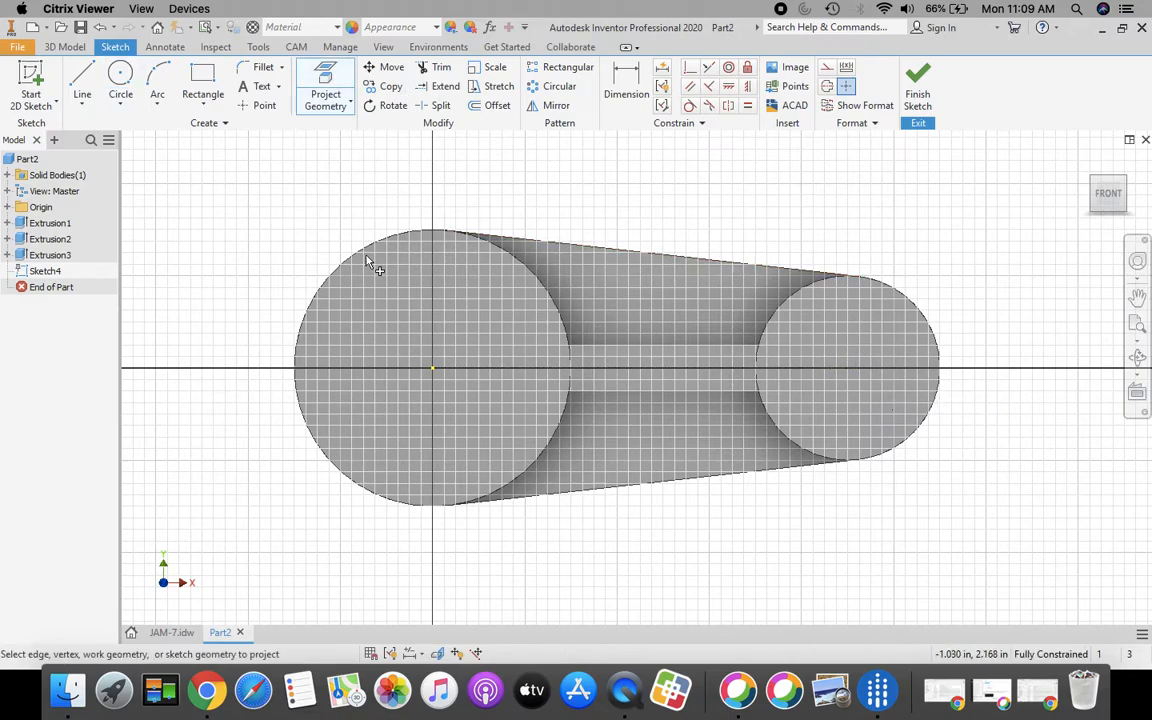
left_click(511, 339)
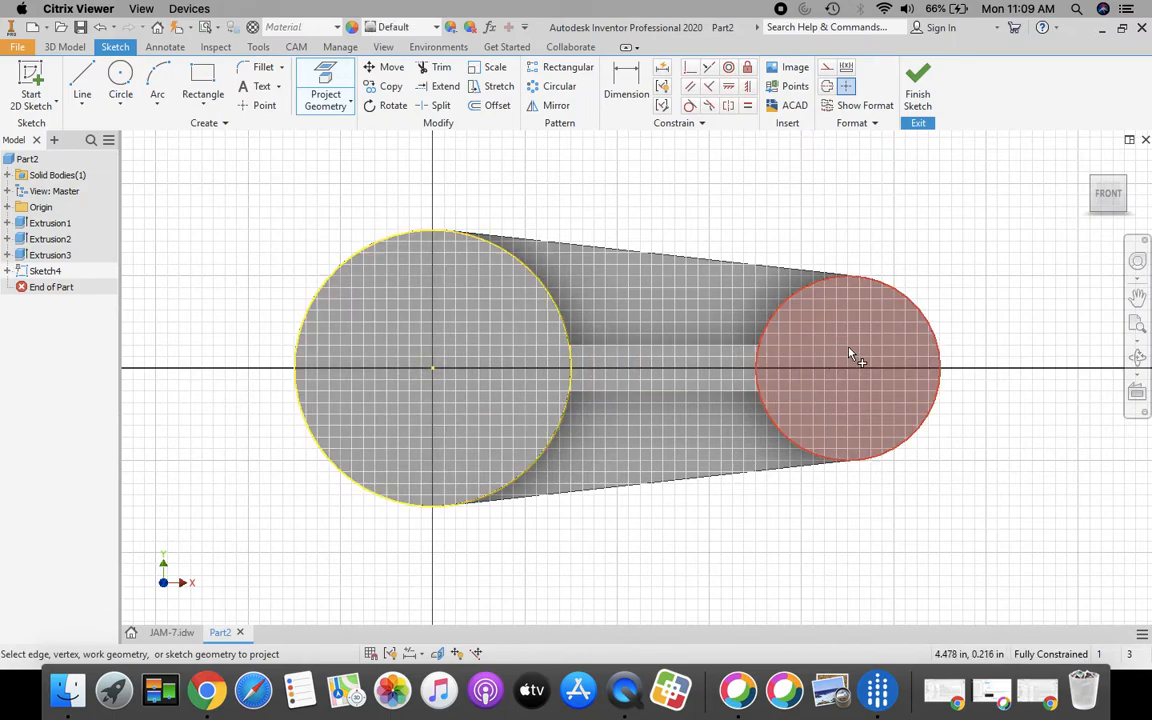
left_click(851, 353)
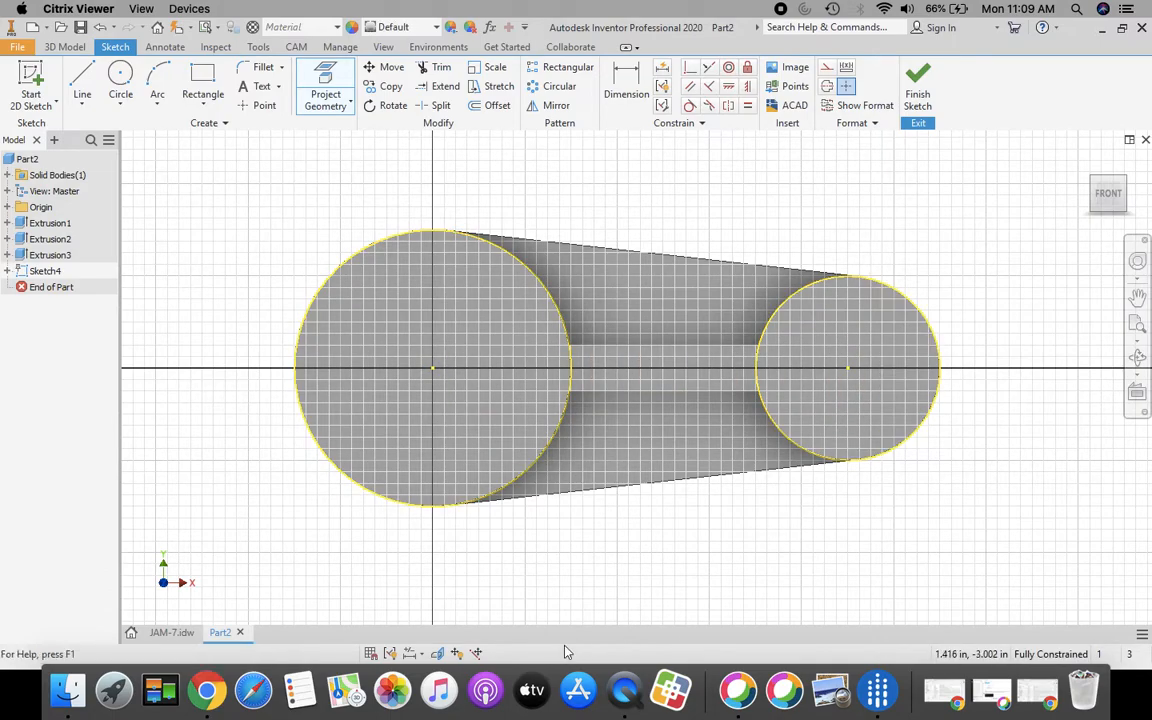
Step: Draw 1.000 diameter circles centred on the small and large bosses, then finish the sketch
left_click(120, 75)
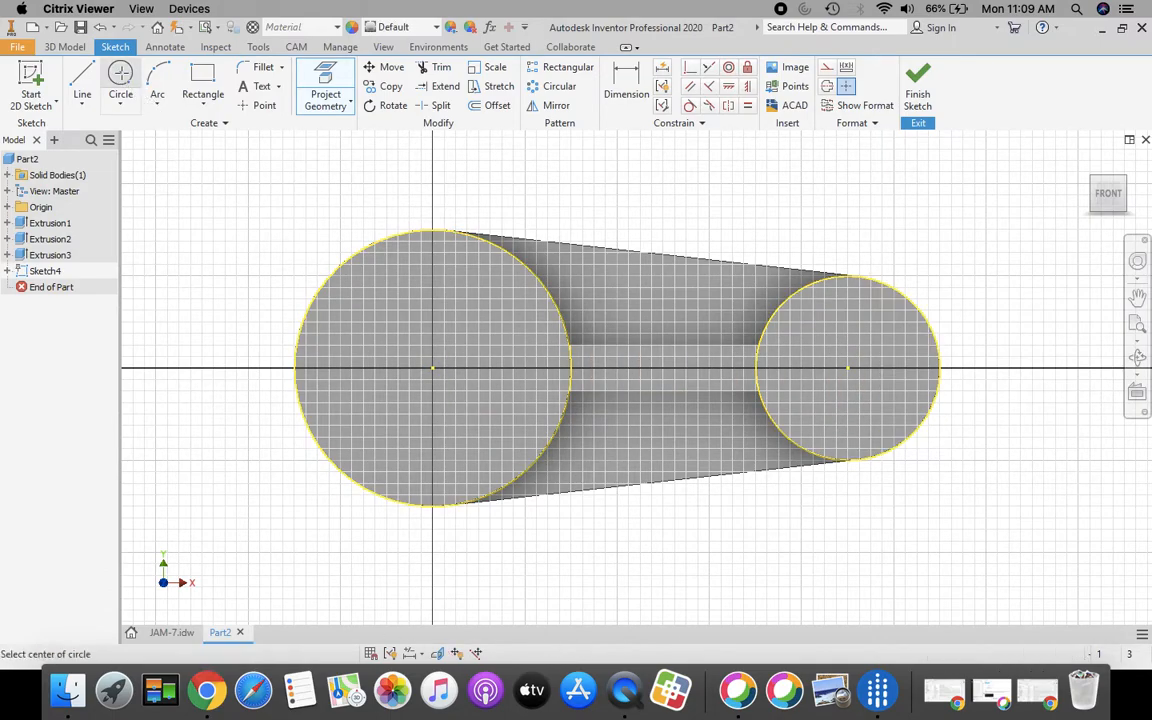
left_click(848, 368)
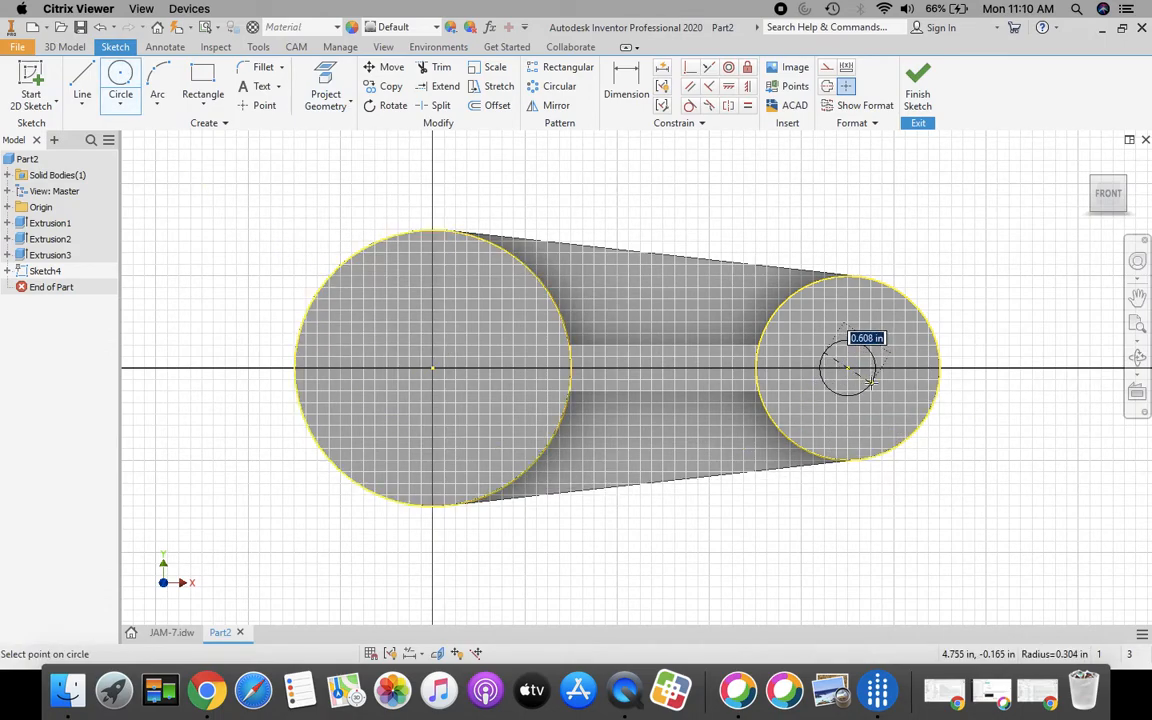
type("1")
key("Return")
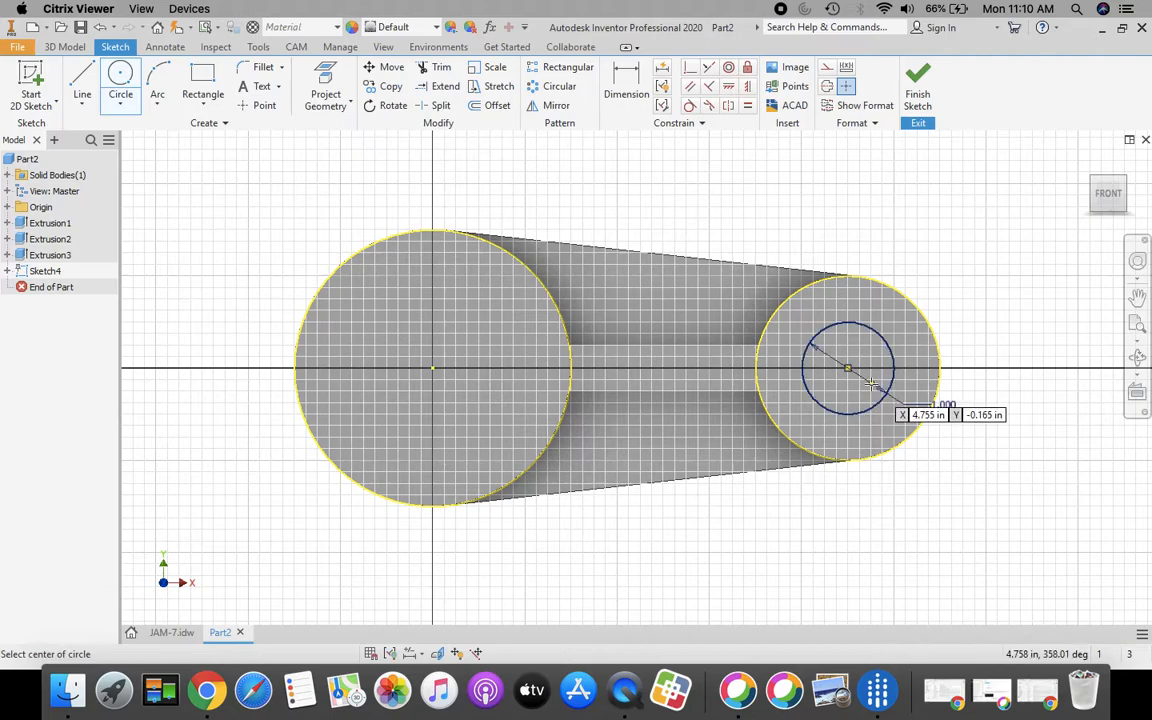
left_click(432, 368)
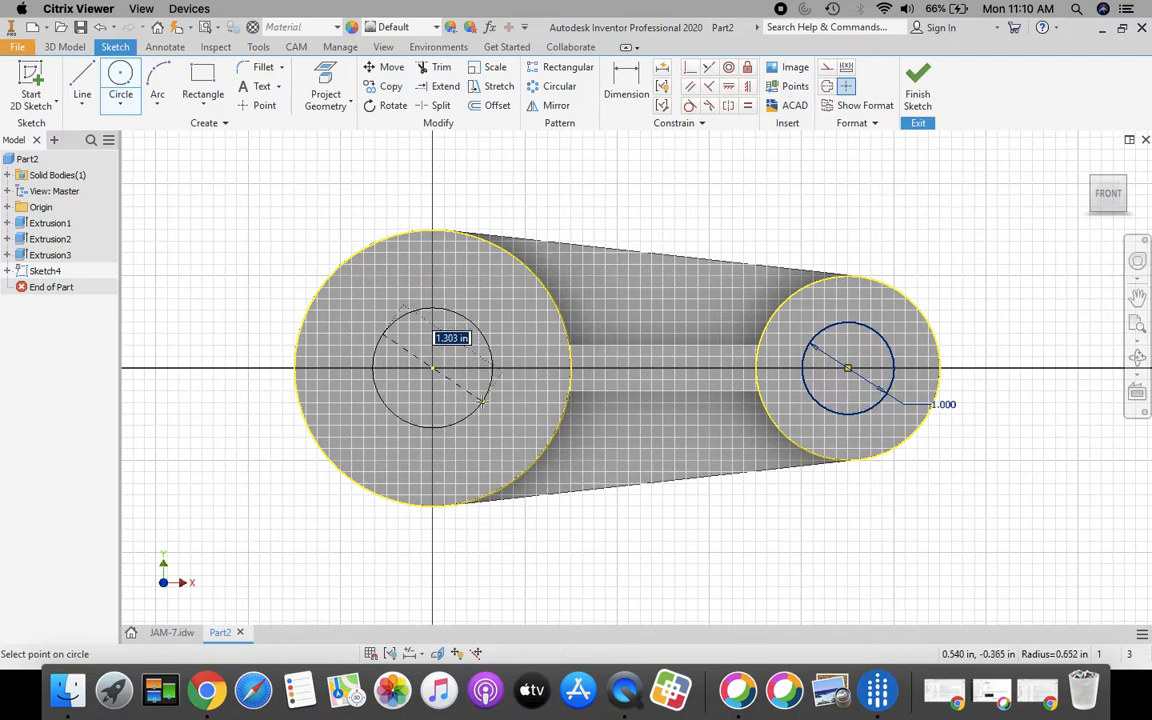
type("1")
key("Return")
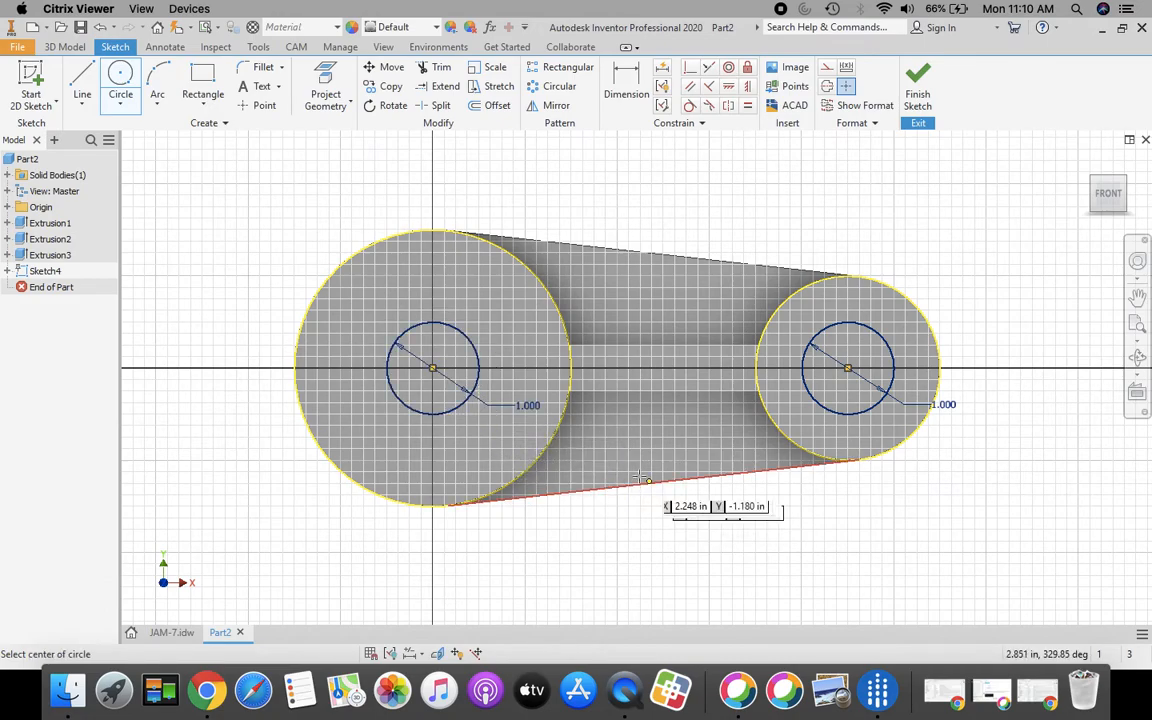
left_click(922, 80)
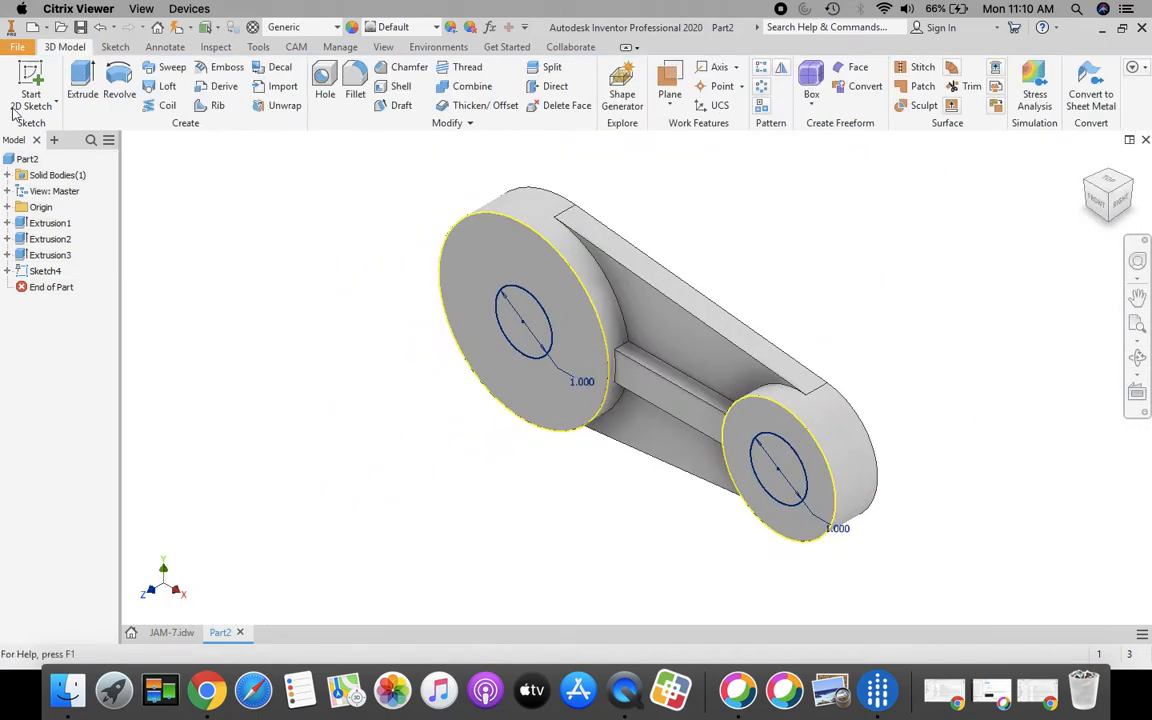
Step: Cut both 1.000 boss circles Through All to make holes in the two bosses
left_click(84, 80)
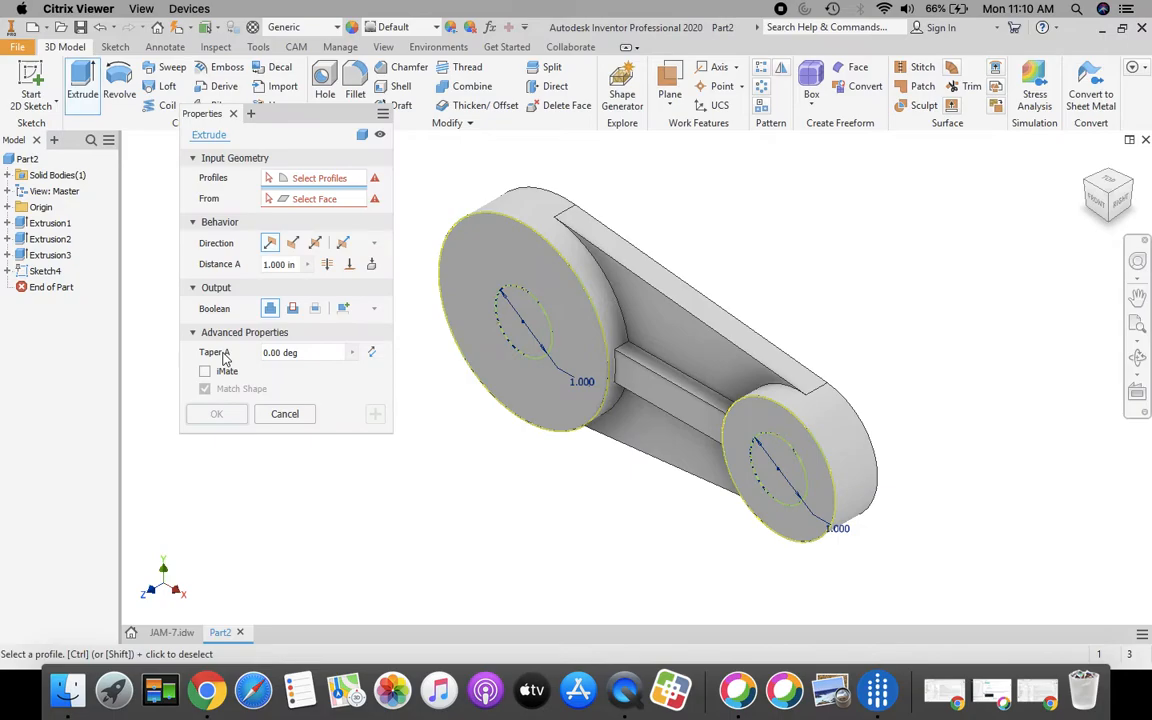
left_click(514, 332)
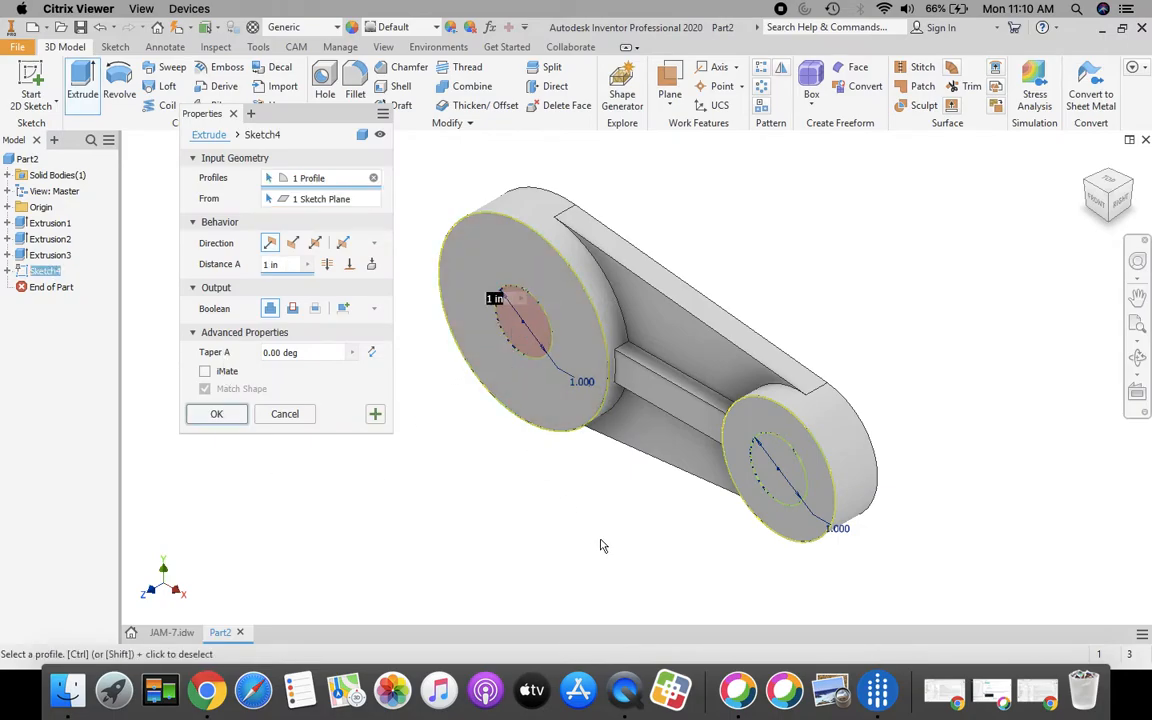
left_click(784, 463)
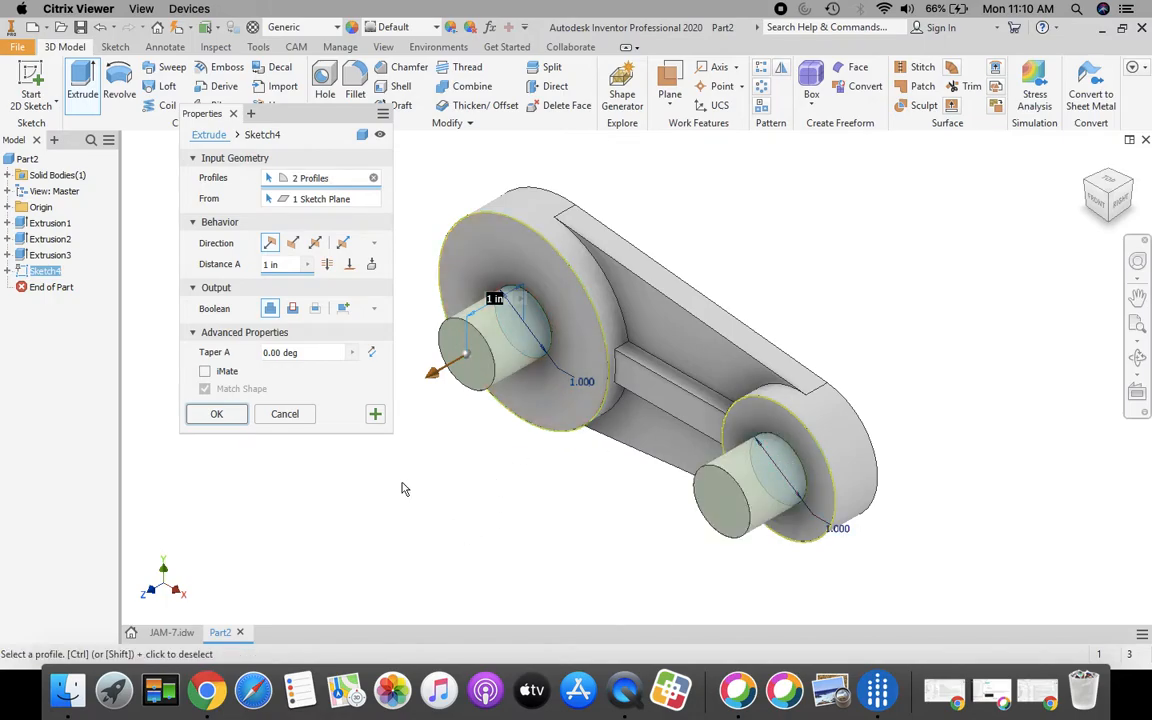
left_click(328, 265)
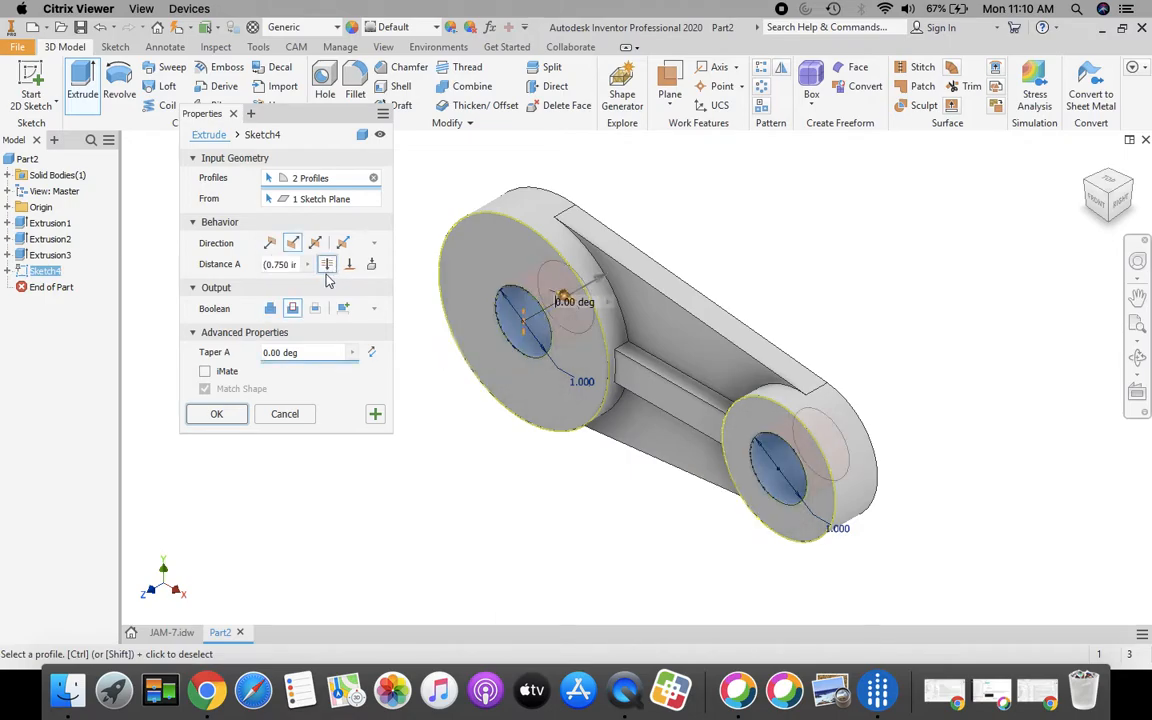
left_click(218, 414)
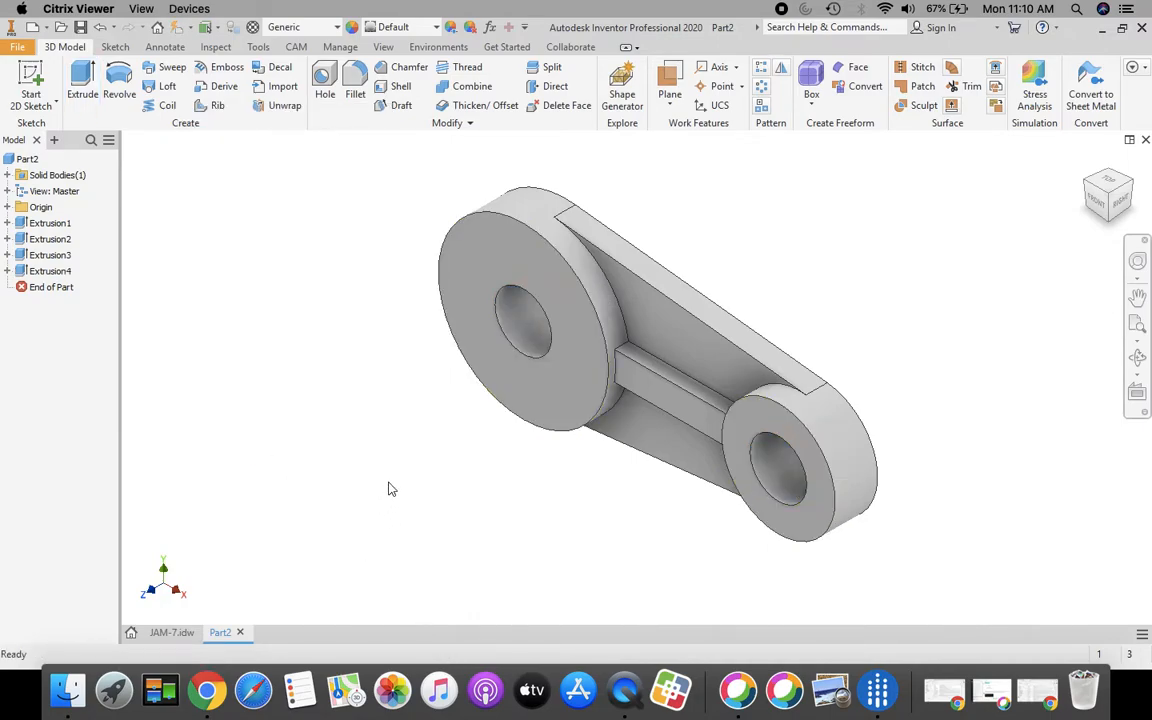
Step: Apply the Violet appearance to the whole part
left_click(436, 28)
left_click_drag(565, 150, 573, 382)
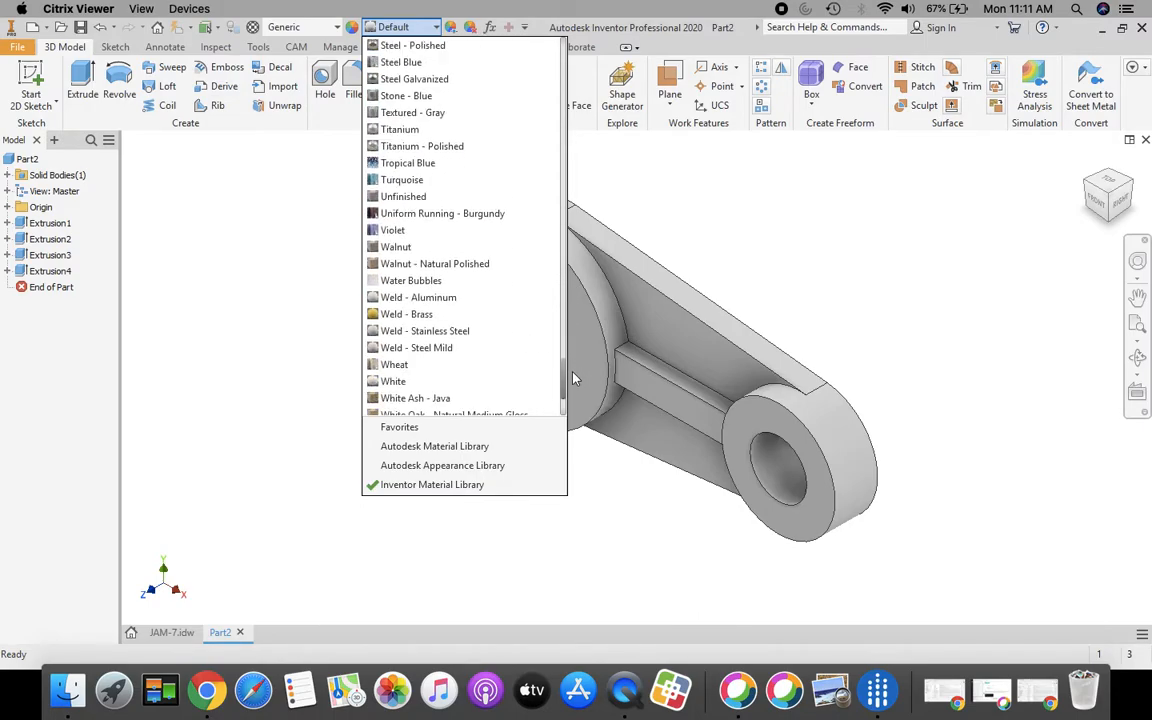
left_click(398, 231)
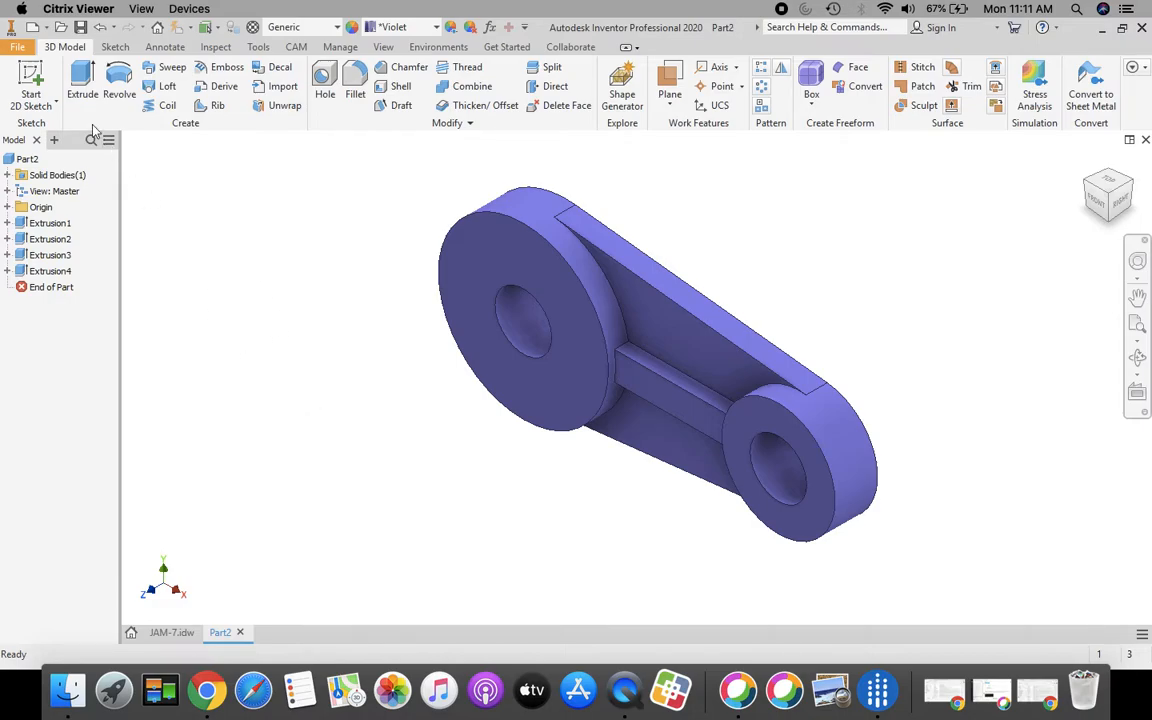
left_click(17, 50)
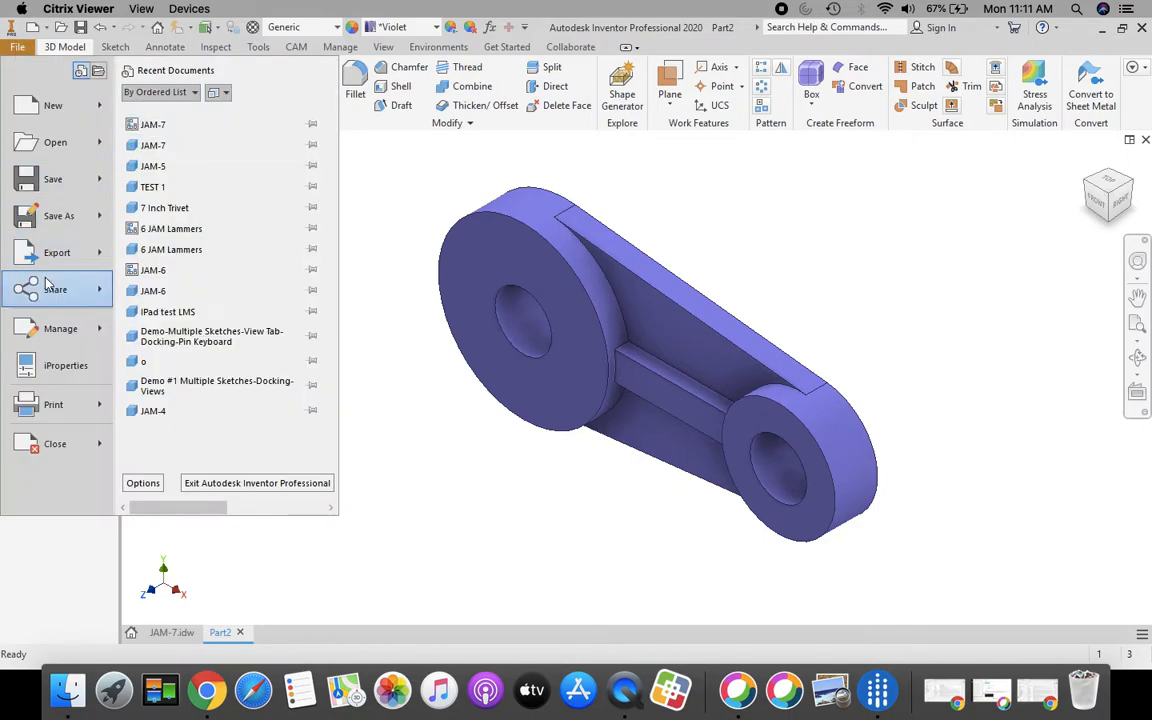
Step: Save the part in the personal network folder, named with the period and the student's name
left_click(47, 215)
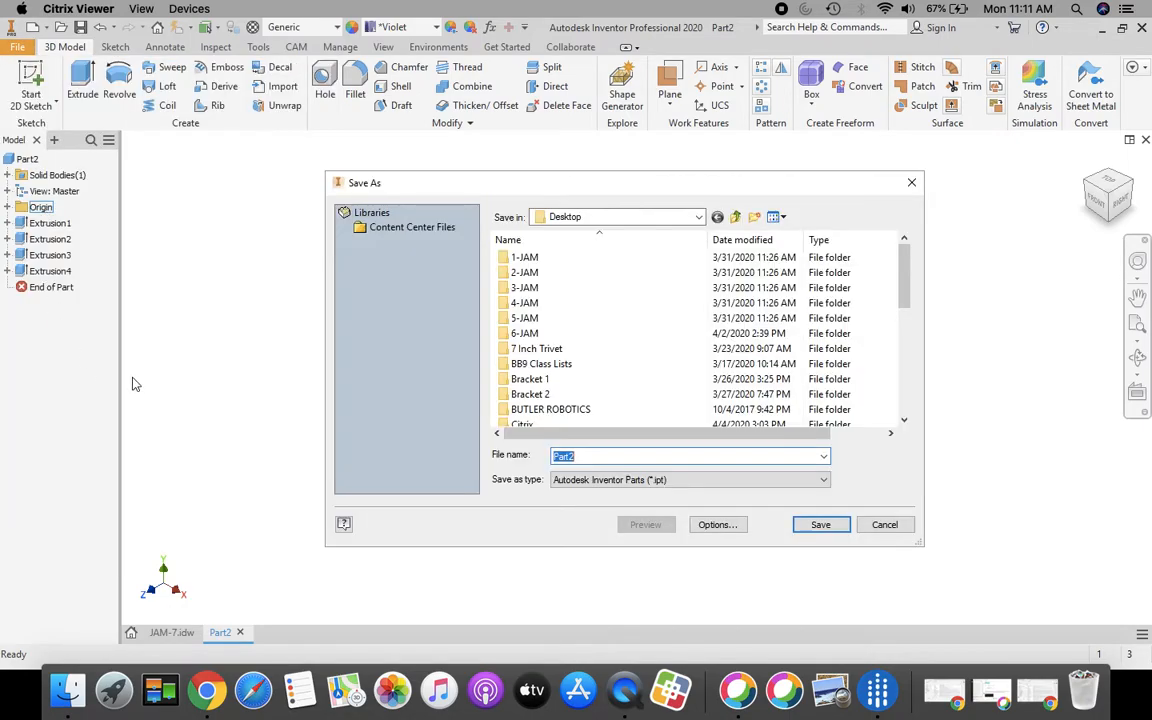
left_click(697, 221)
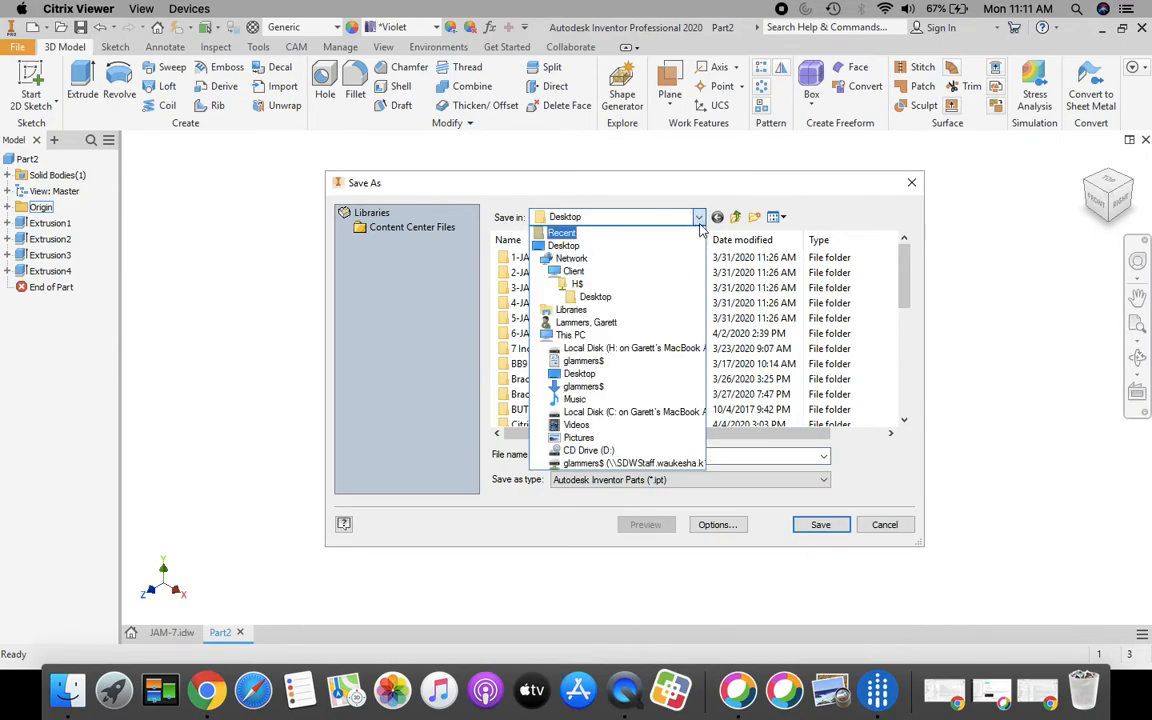
left_click(590, 464)
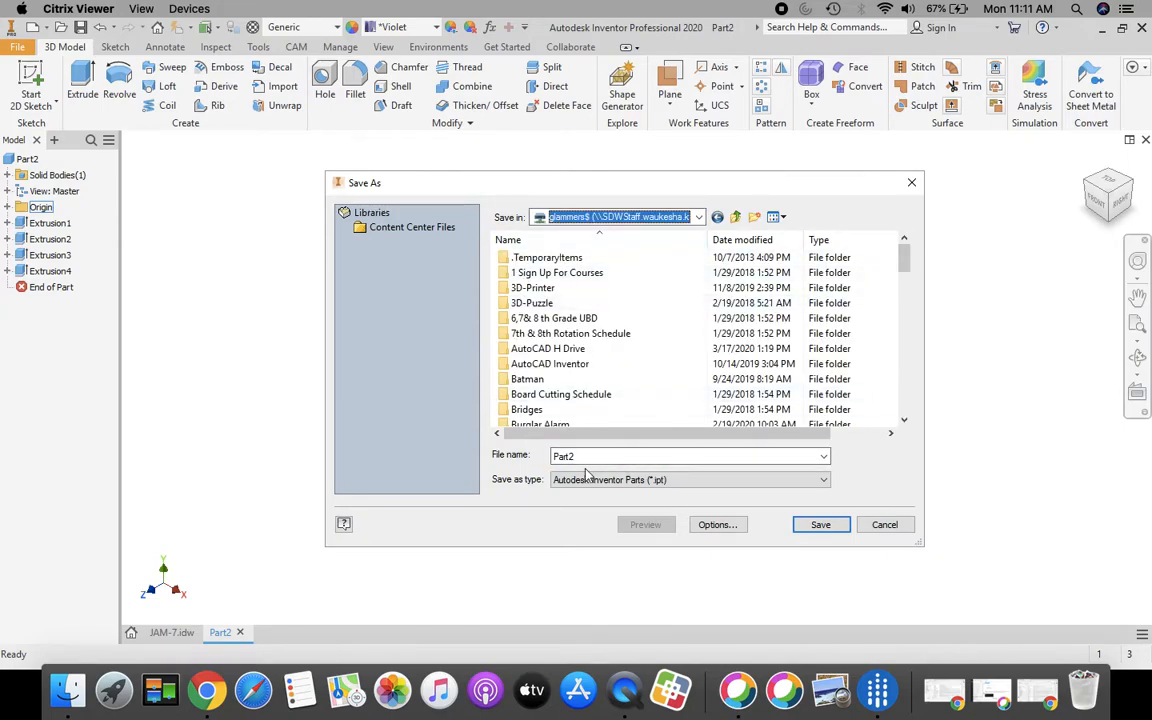
left_click_drag(586, 457, 531, 457)
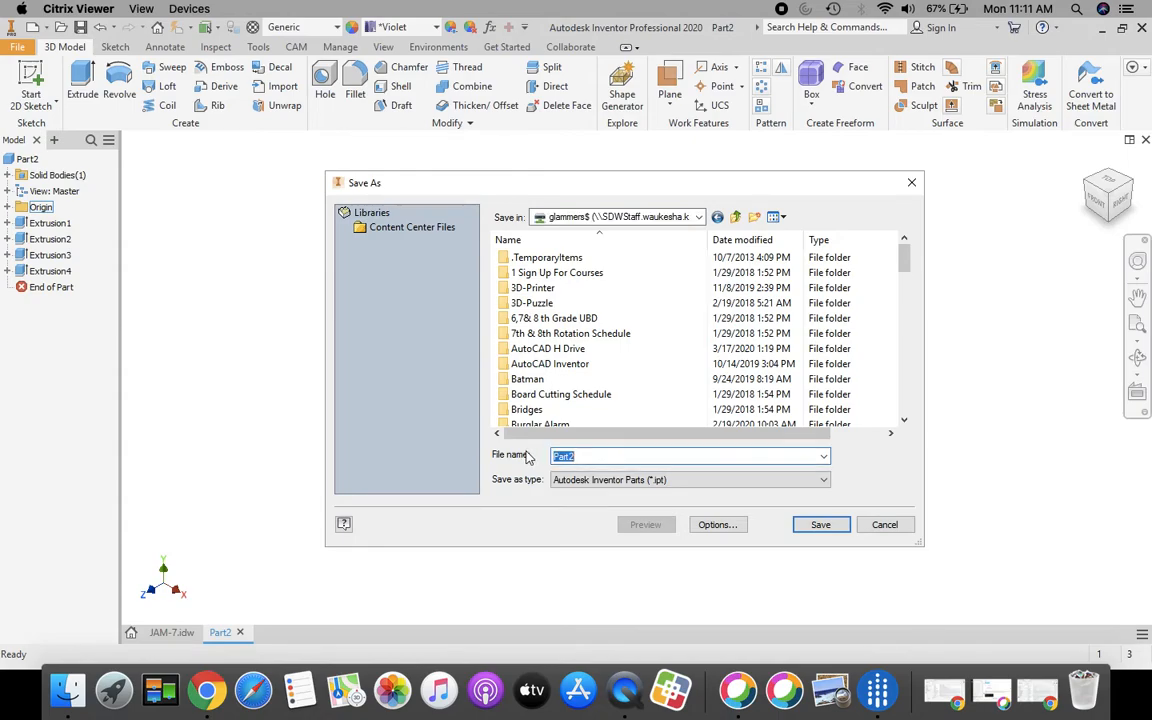
type("7")
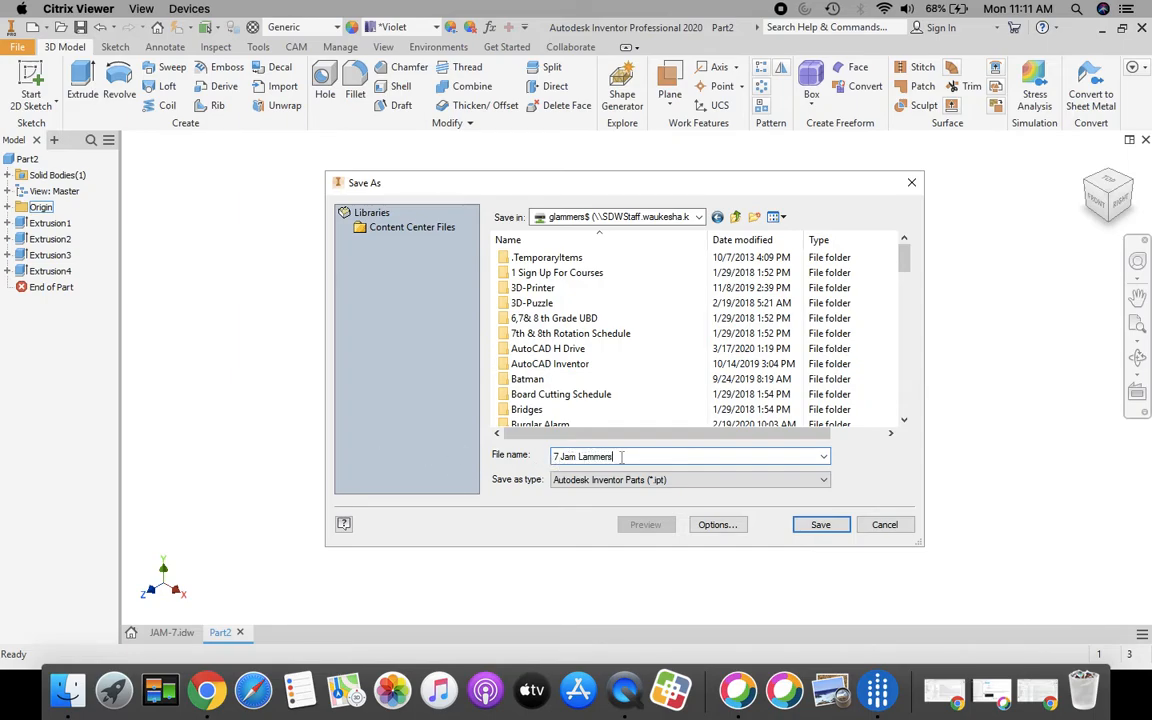
left_click(820, 525)
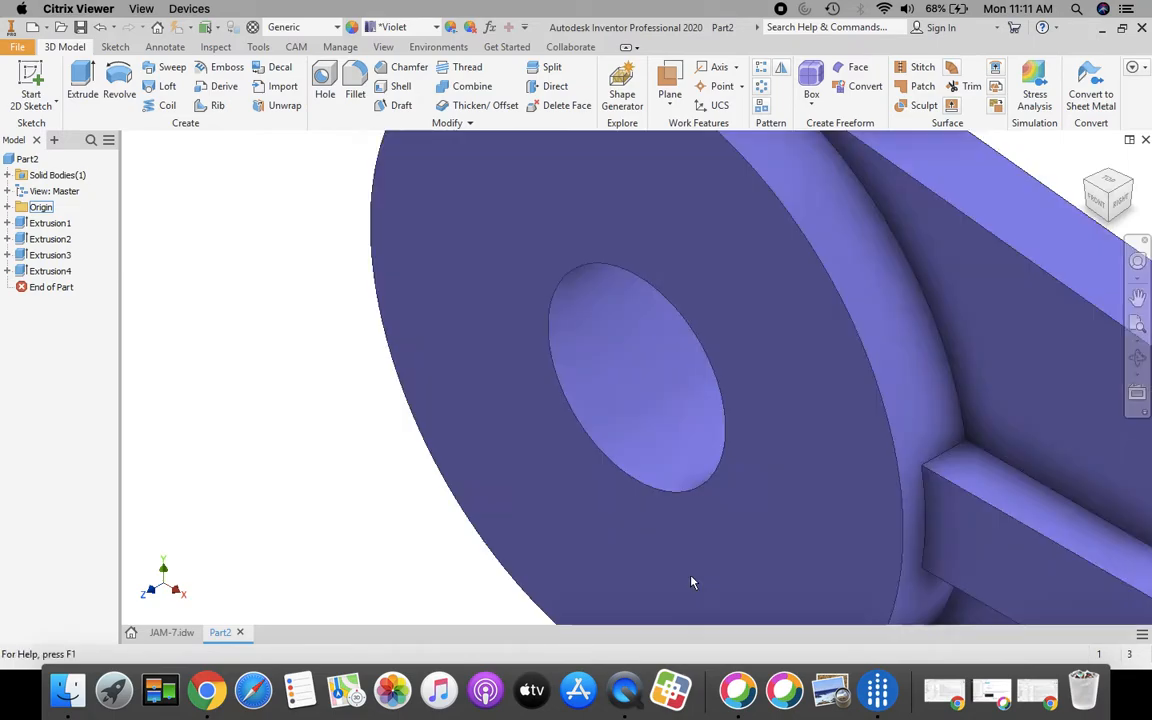